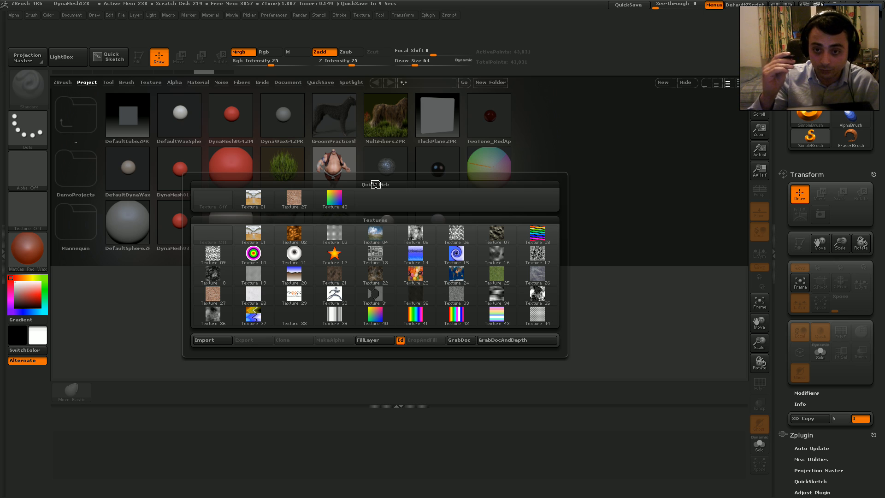
Select Texture 25 as the current texture.
{"action": "left_click", "coordinate": [500, 269]}
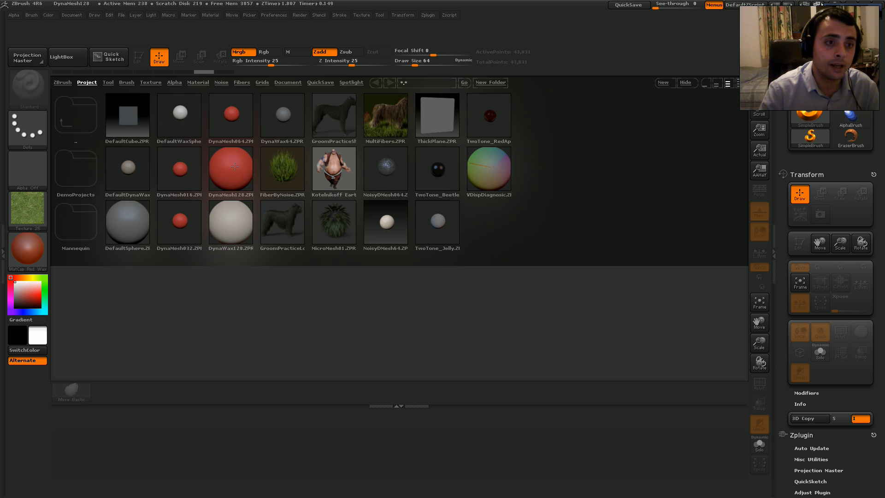
Turn interface customization off and back on in the configuration preferences.
{"action": "left_click", "coordinate": [275, 15]}
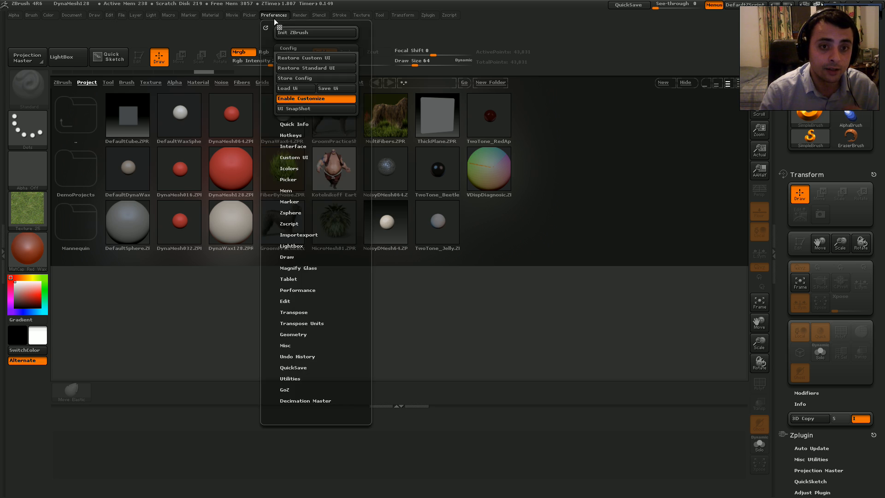
{"action": "left_click", "coordinate": [294, 48]}
{"action": "left_click", "coordinate": [291, 48]}
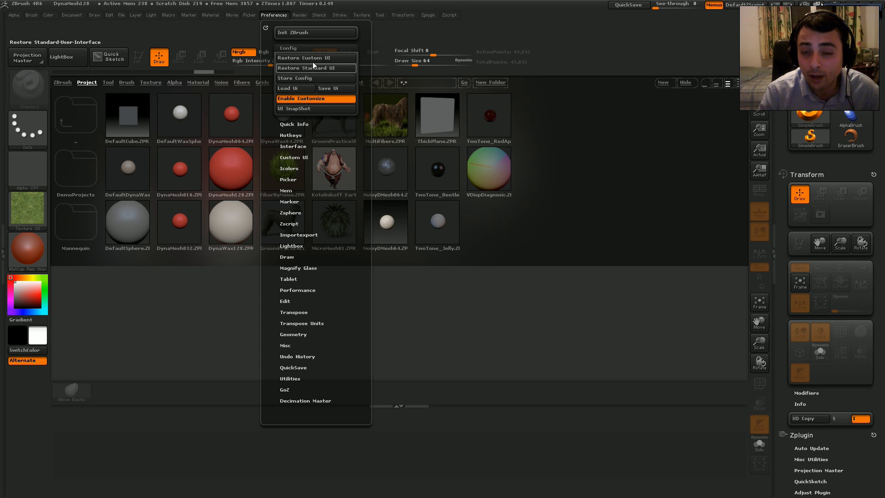
{"action": "left_click", "coordinate": [303, 97]}
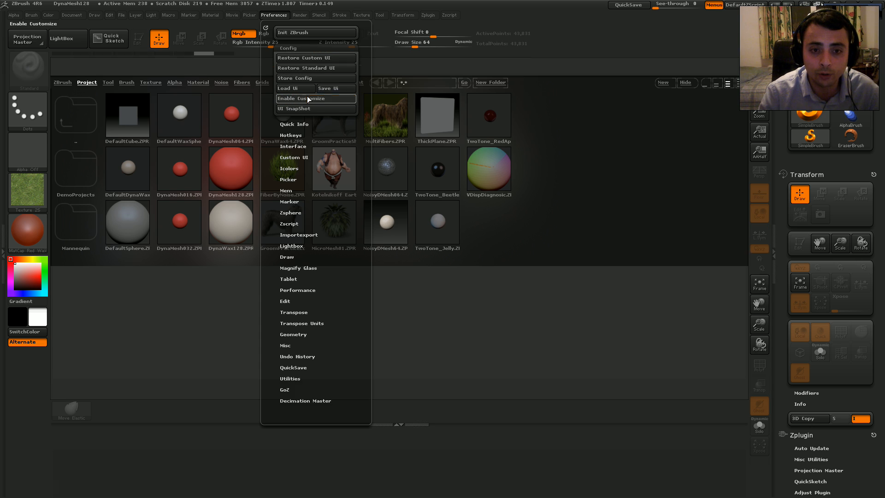
{"action": "left_click", "coordinate": [304, 98]}
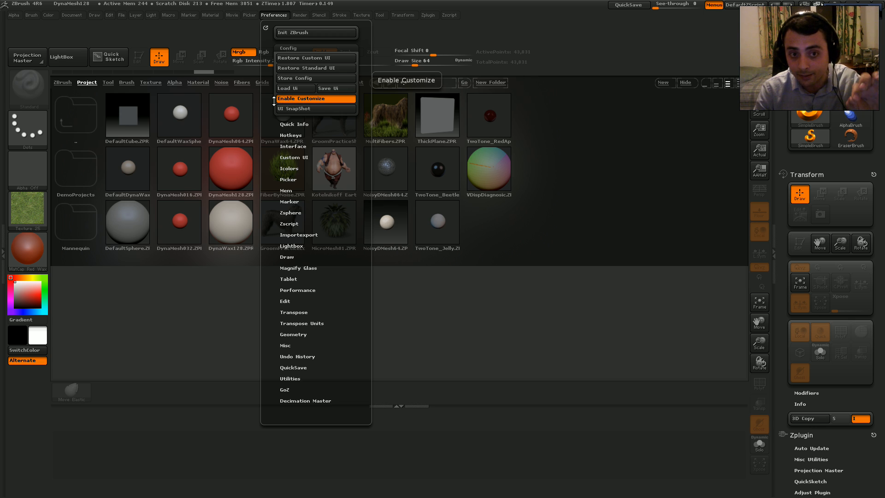
{"action": "left_click", "coordinate": [310, 99]}
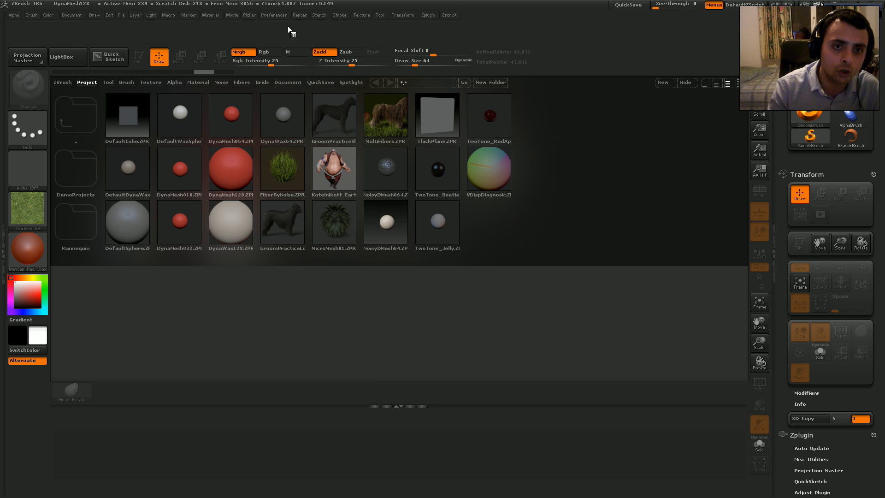
Enlarge the document to a width of 2348 and a proportional height of 1021, and crop the canvas to that size.
{"action": "left_click", "coordinate": [73, 16]}
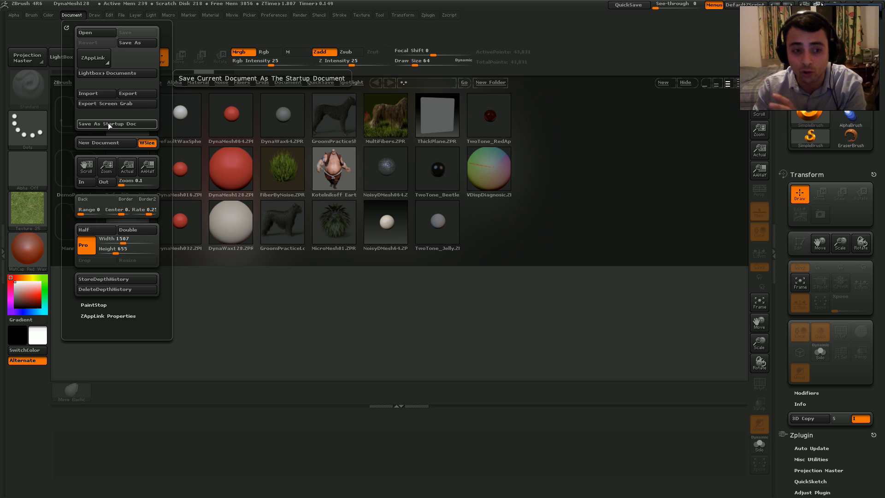
{"action": "left_click", "coordinate": [258, 276]}
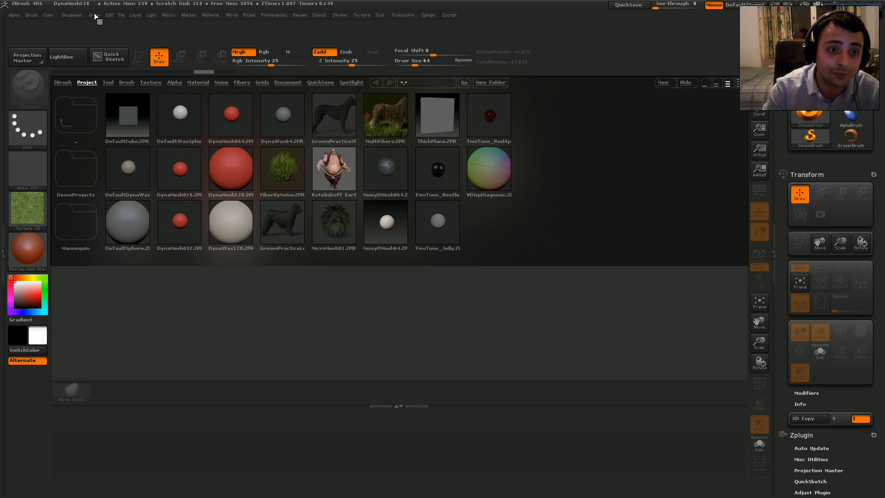
{"action": "left_click", "coordinate": [74, 15]}
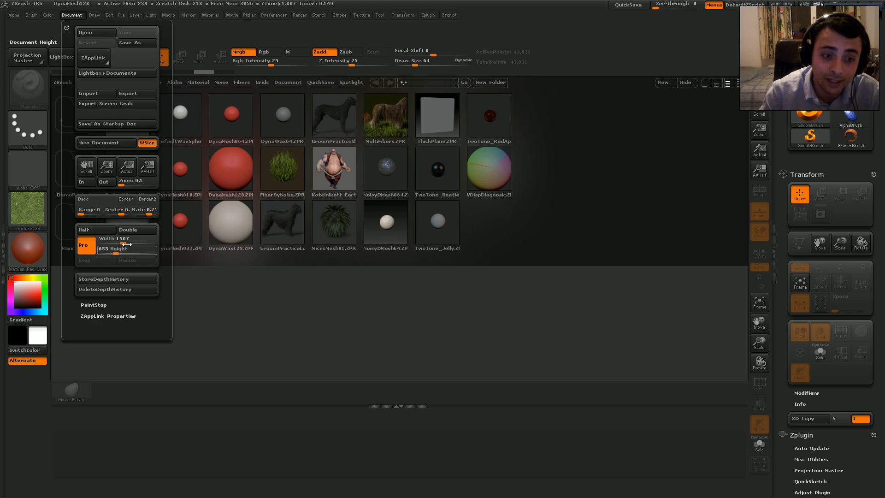
{"action": "left_click", "coordinate": [77, 14]}
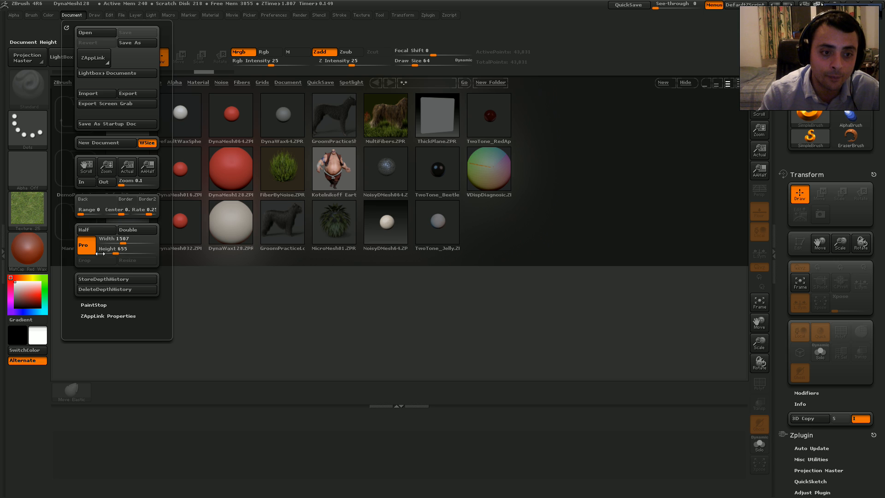
{"action": "left_click", "coordinate": [114, 252]}
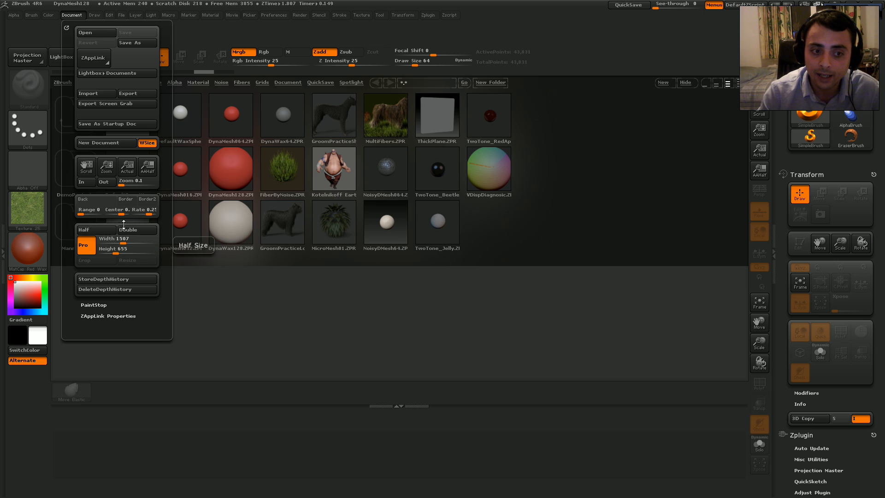
{"action": "left_click", "coordinate": [123, 240]}
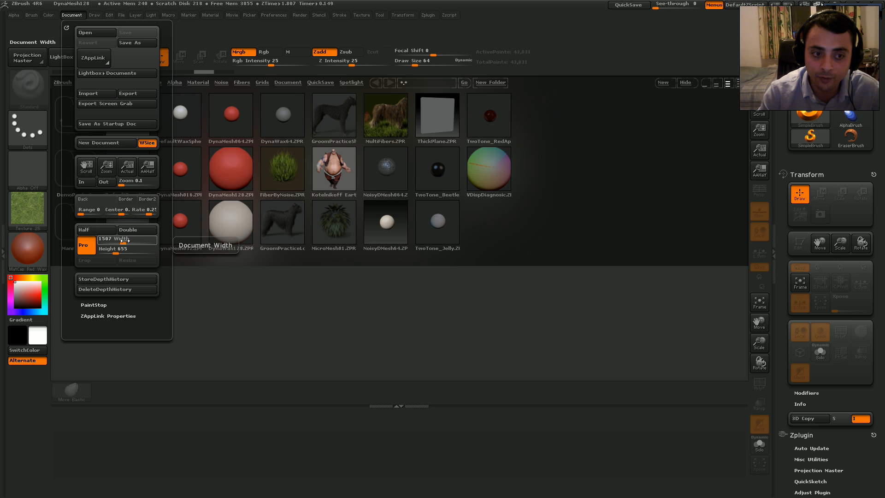
{"action": "type", "text": "1579"}
{"action": "key", "text": "Return"}
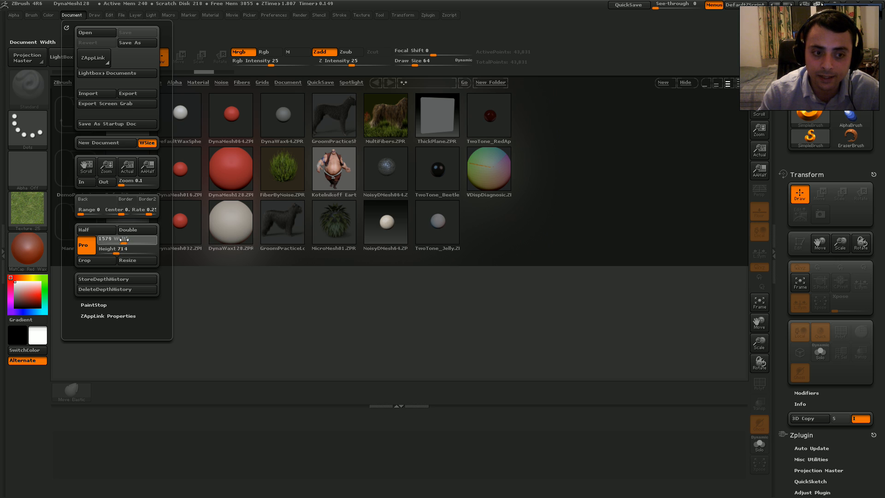
{"action": "left_click_drag", "start_coordinate": [124, 239], "coordinate": [129, 240]}
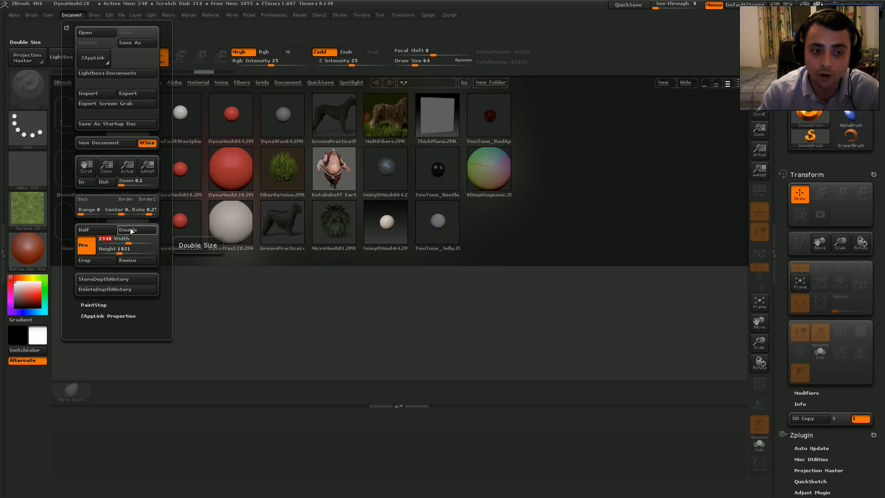
{"action": "left_click", "coordinate": [111, 261]}
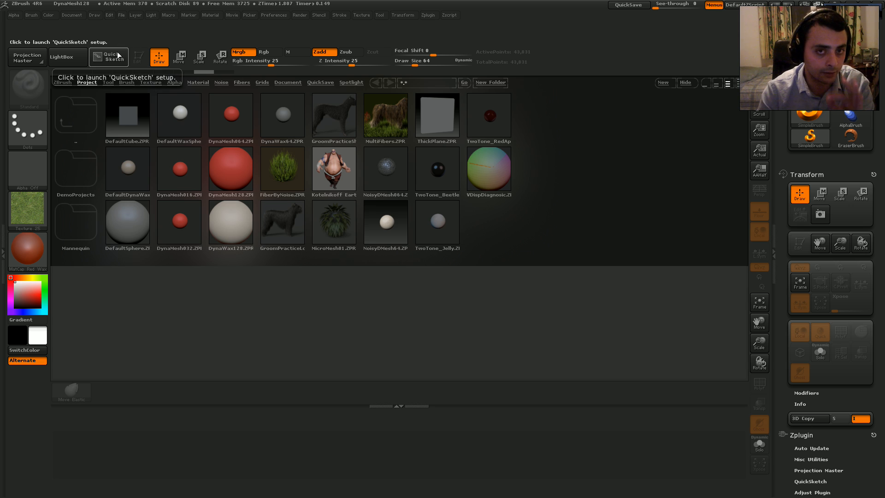
{"action": "left_click", "coordinate": [78, 14]}
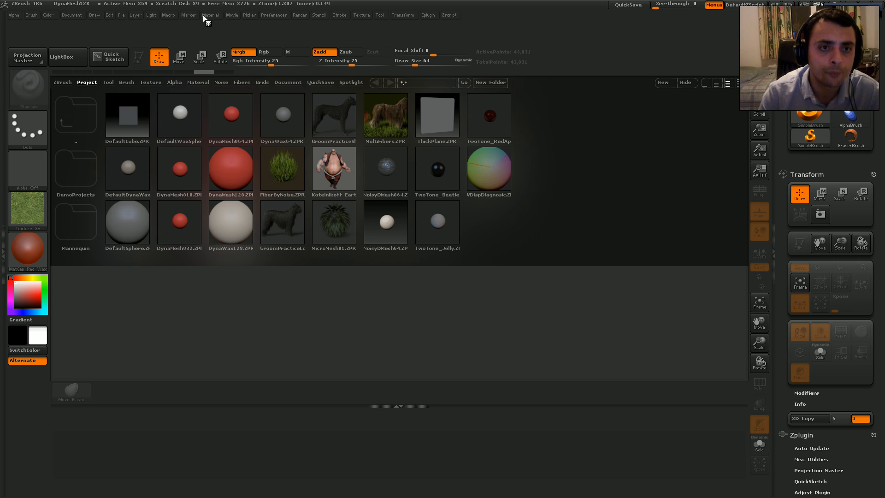
{"action": "left_click", "coordinate": [274, 15]}
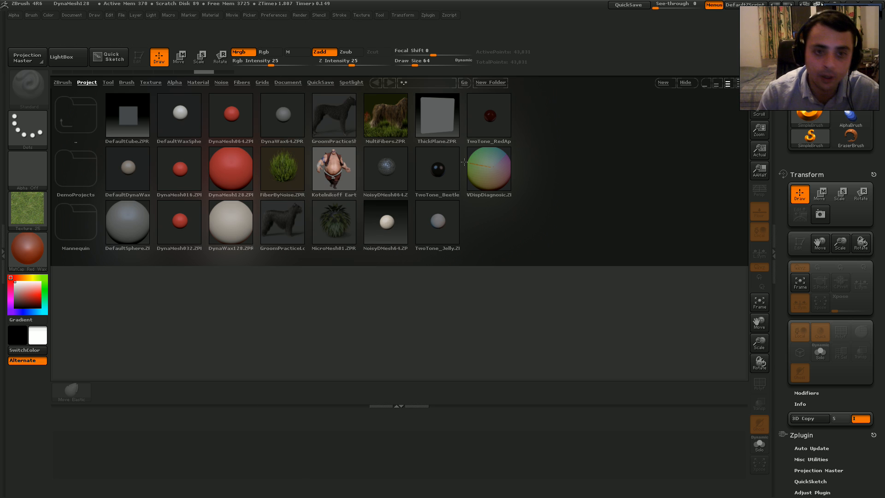
{"action": "left_click", "coordinate": [275, 16]}
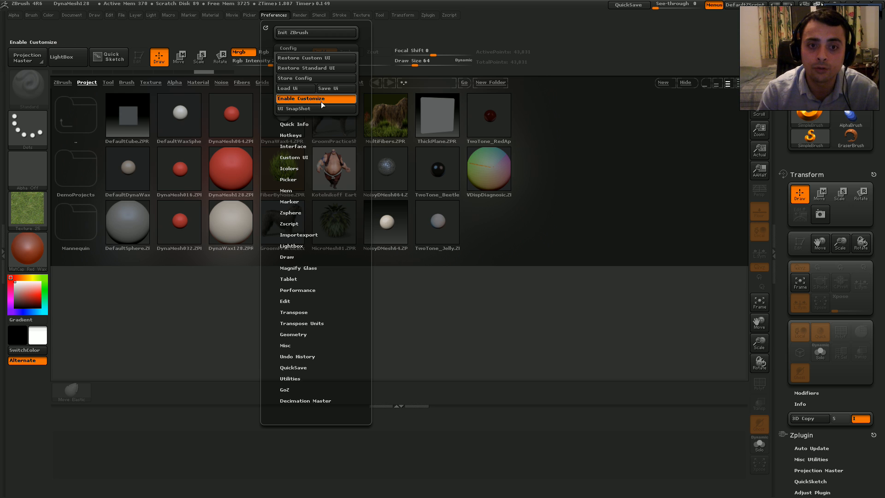
Expand the collapsed side tray and dock the Brush palette in it.
{"action": "left_click", "coordinate": [3, 251]}
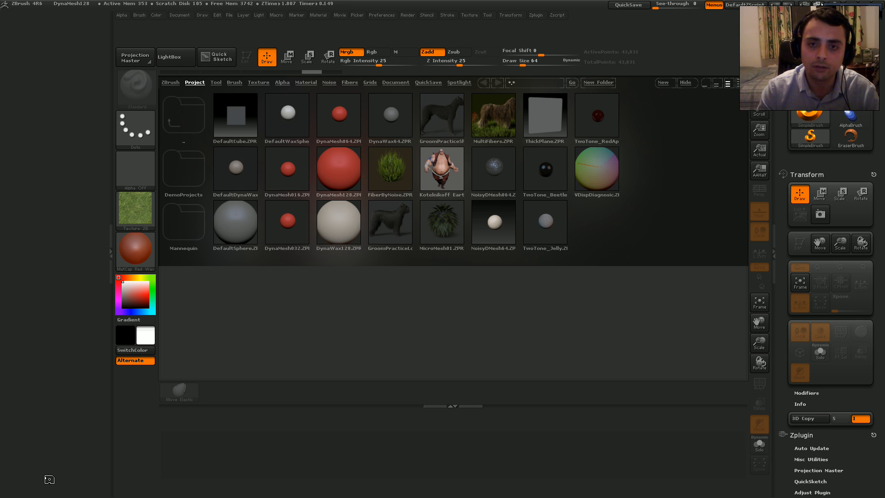
{"action": "left_click", "coordinate": [179, 389]}
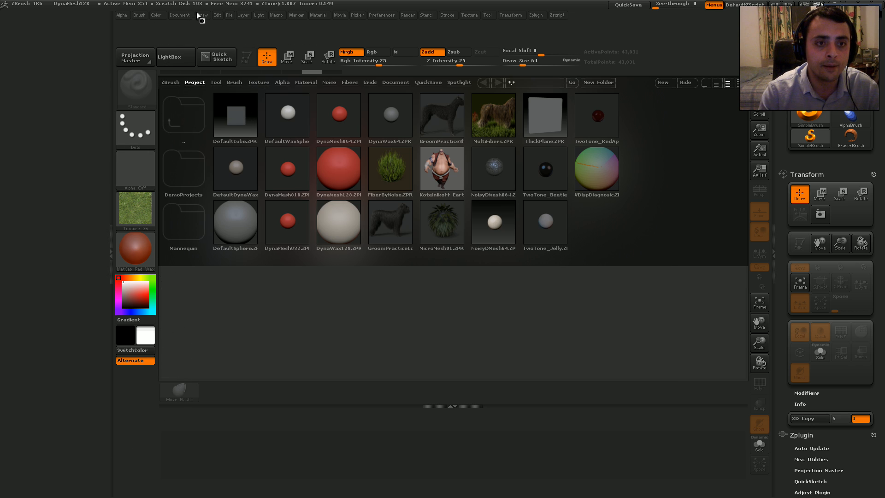
{"action": "left_click", "coordinate": [217, 16]}
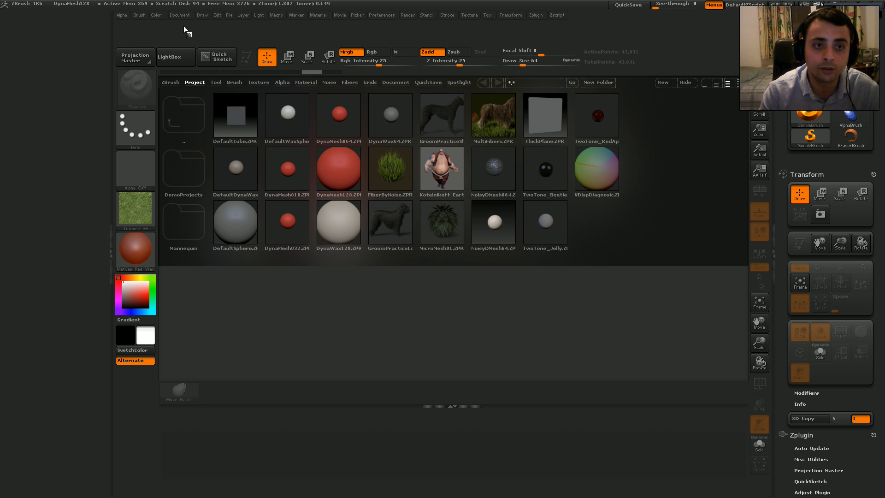
{"action": "left_click", "coordinate": [140, 15]}
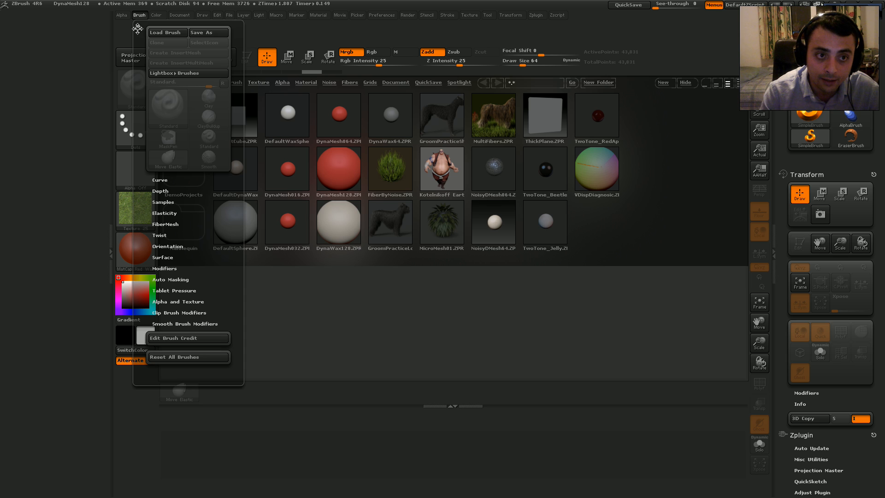
{"action": "mouse_move", "coordinate": [137, 29]}
{"action": "left_mouse_down"}
{"action": "mouse_move", "coordinate": [71, 65]}
{"action": "mouse_move", "coordinate": [9, 44]}
{"action": "left_mouse_up"}
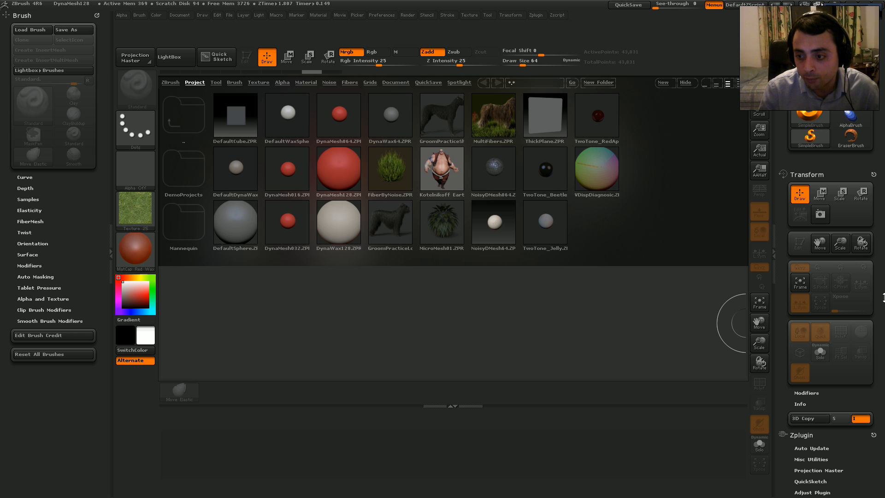
Load the DynaMesh128 project, agreeing to save the changes to the current project.
{"action": "scroll", "coordinate": [883, 275], "scroll_direction": "down", "scroll_amount": 2}
{"action": "left_click_drag", "start_coordinate": [883, 275], "coordinate": [883, 278]}
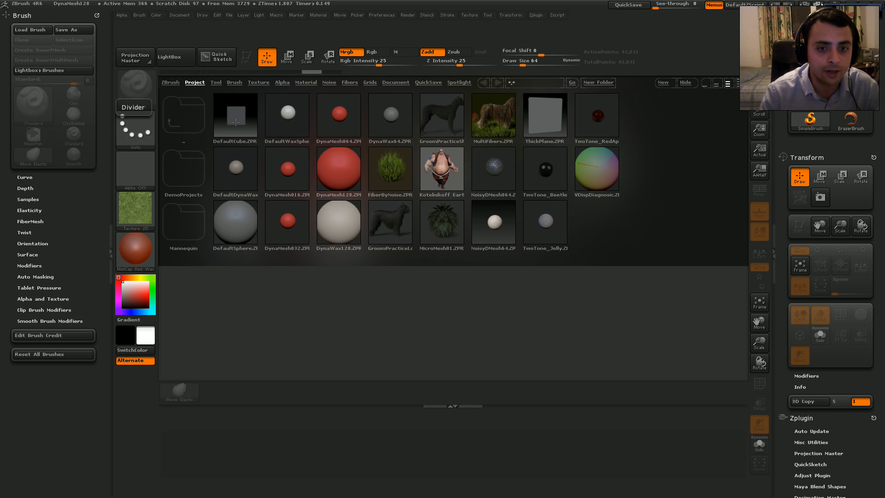
{"action": "double_click", "coordinate": [342, 173]}
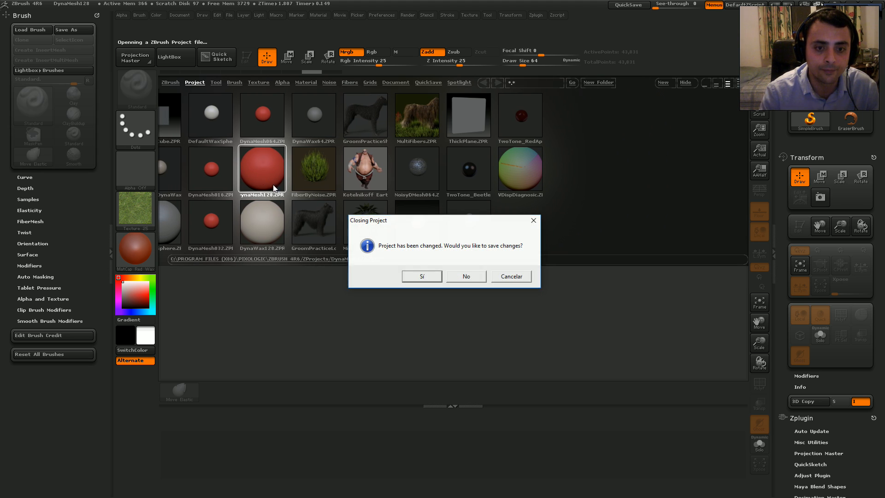
{"action": "left_click", "coordinate": [429, 276]}
{"action": "left_click", "coordinate": [410, 233]}
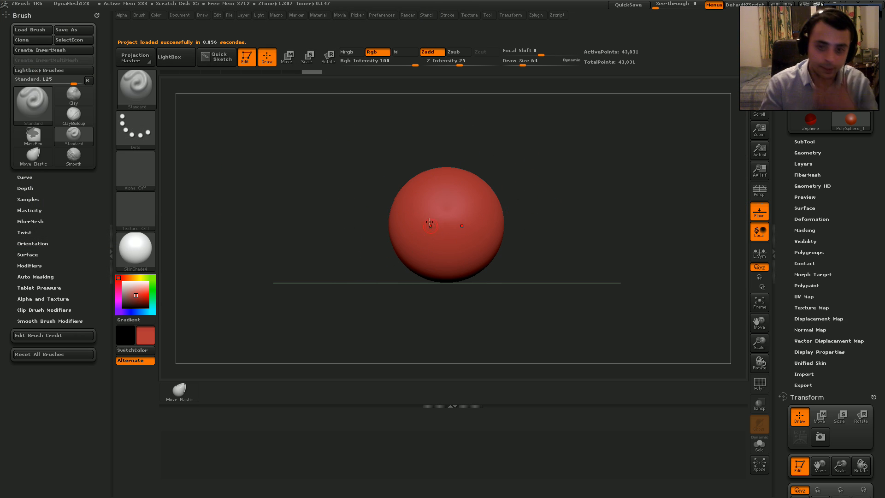
Browse the 3D sculpting brushes and choose the hPolish brush.
{"action": "left_click", "coordinate": [40, 104]}
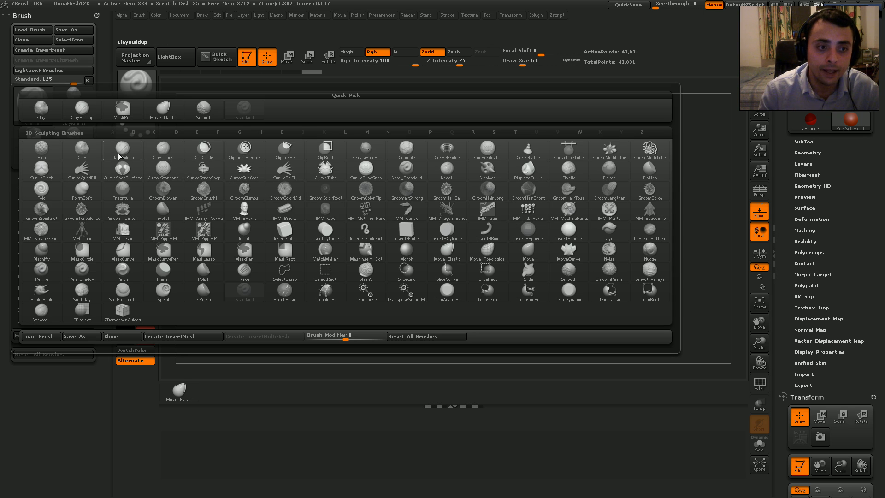
{"action": "mouse_move", "coordinate": [123, 175]}
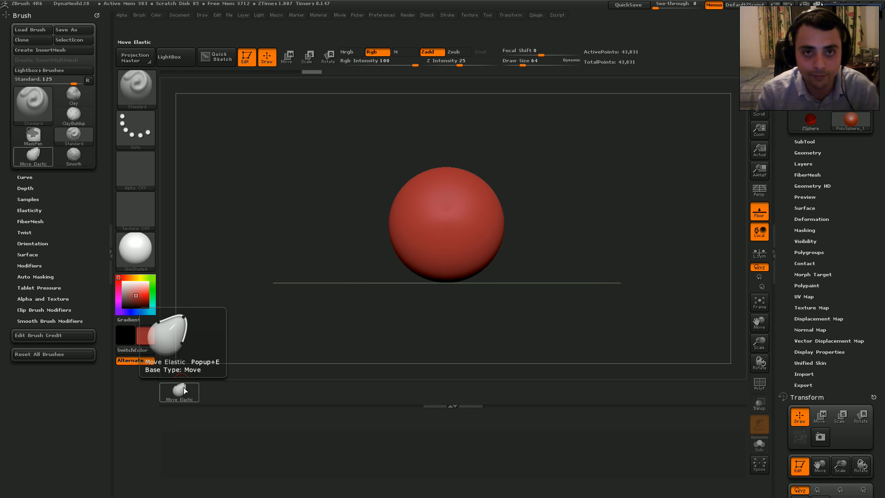
{"action": "left_click", "coordinate": [41, 99]}
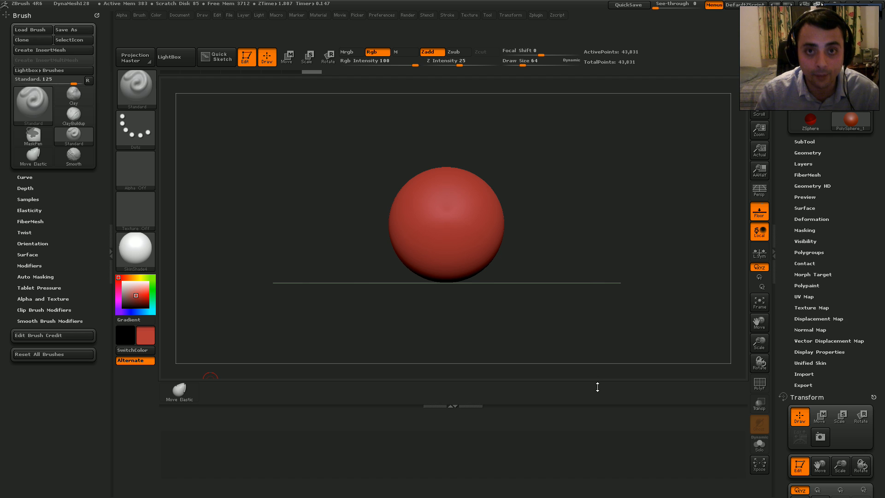
{"action": "left_click", "coordinate": [35, 97]}
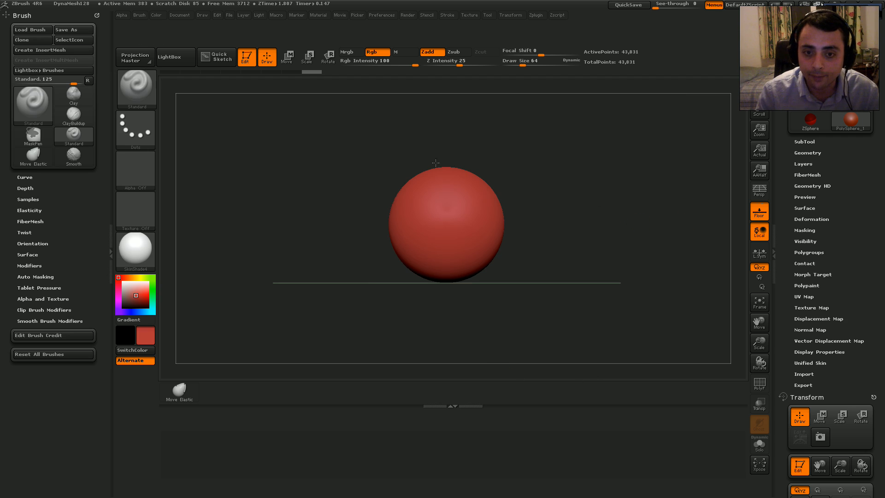
{"action": "left_click", "coordinate": [39, 112]}
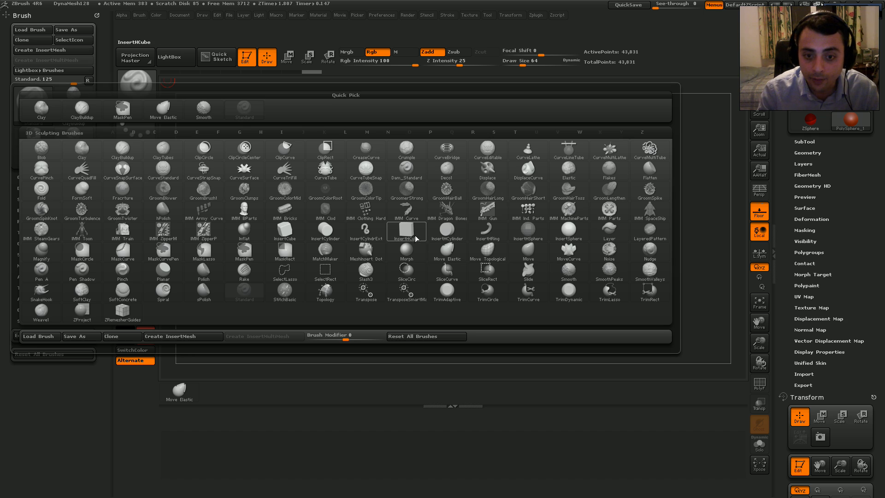
{"action": "key", "text": "ctrl"}
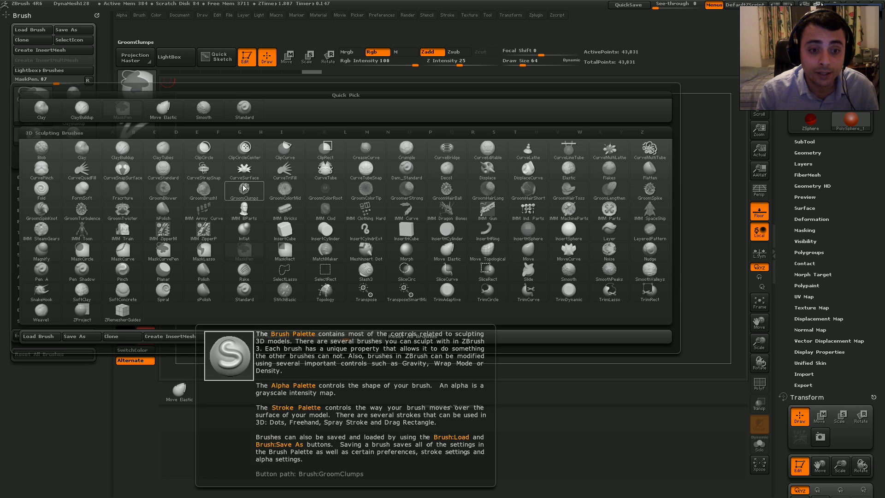
{"action": "left_click", "coordinate": [166, 209]}
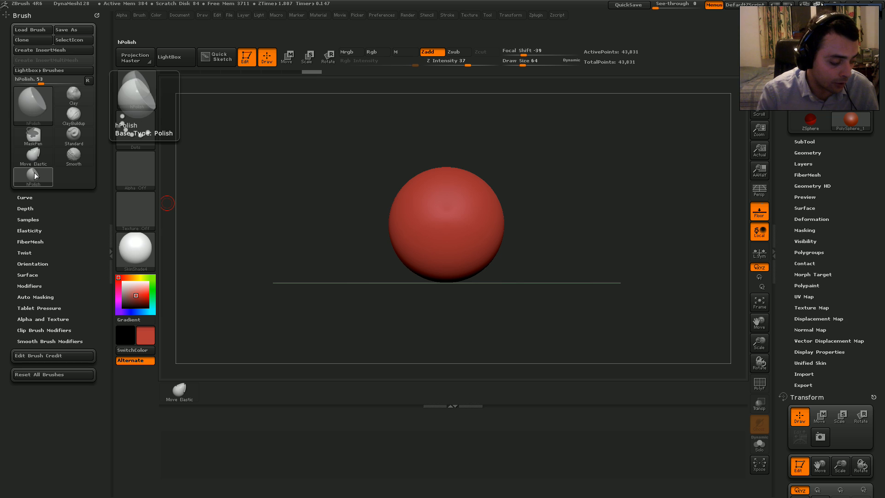
Place the hPolish brush from the Brush palette onto the shelf below the canvas, beside Move Elastic.
{"action": "key", "text": "ctrl"}
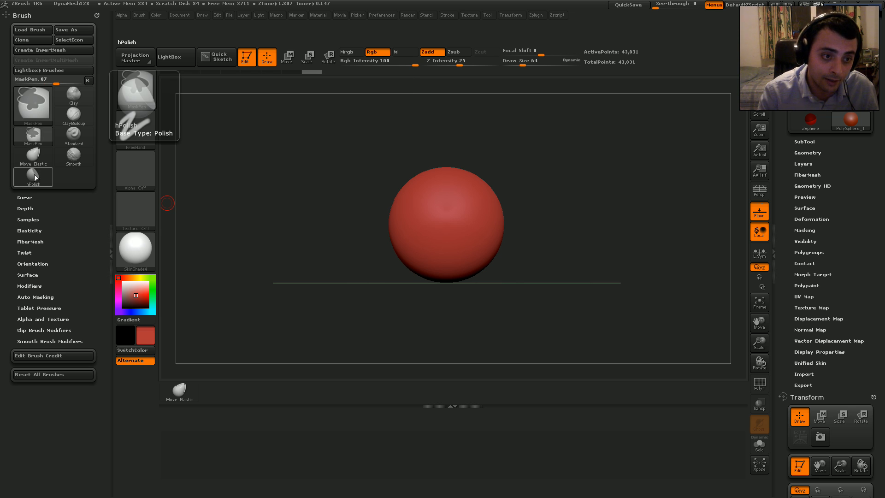
{"action": "mouse_move", "coordinate": [37, 175]}
{"action": "left_mouse_down"}
{"action": "mouse_move", "coordinate": [138, 218]}
{"action": "mouse_move", "coordinate": [199, 230]}
{"action": "mouse_move", "coordinate": [261, 271]}
{"action": "left_mouse_up"}
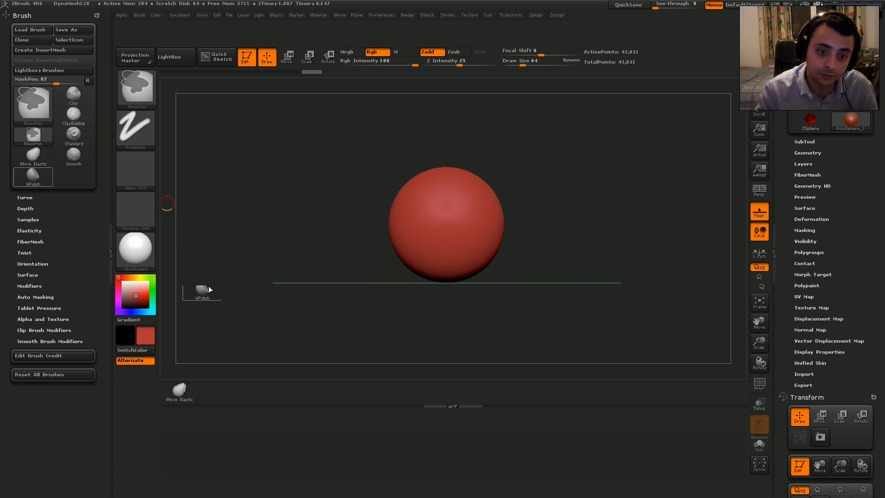
{"action": "mouse_move", "coordinate": [210, 289]}
{"action": "left_mouse_down"}
{"action": "mouse_move", "coordinate": [241, 300]}
{"action": "mouse_move", "coordinate": [232, 389]}
{"action": "left_mouse_up"}
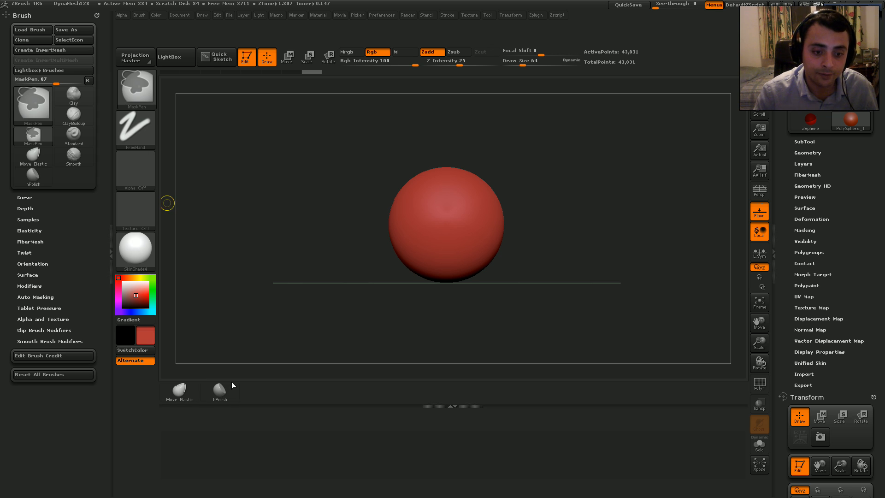
{"action": "left_click", "coordinate": [232, 383]}
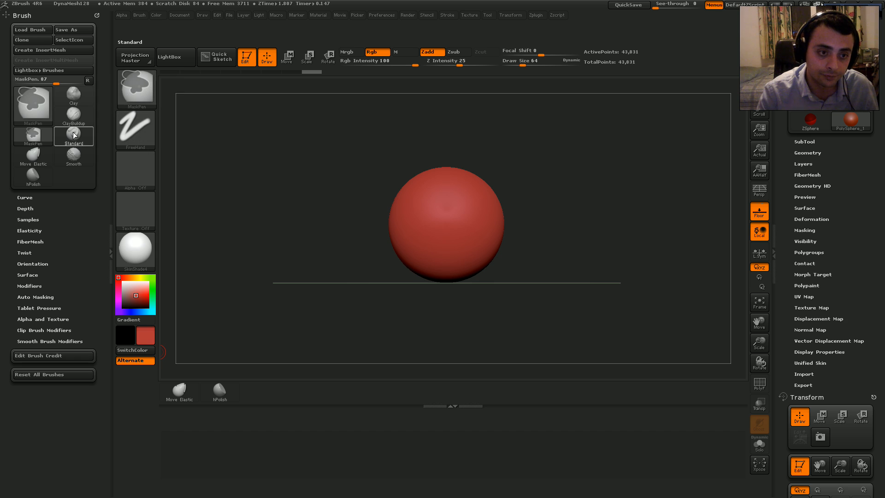
Add the Standard brush to the shelf below the canvas, directly after hPolish.
{"action": "mouse_move", "coordinate": [75, 137]}
{"action": "left_mouse_down", "text": "ctrl+alt"}
{"action": "mouse_move", "coordinate": [264, 330]}
{"action": "mouse_move", "coordinate": [257, 390]}
{"action": "left_mouse_up", "text": "ctrl+alt"}
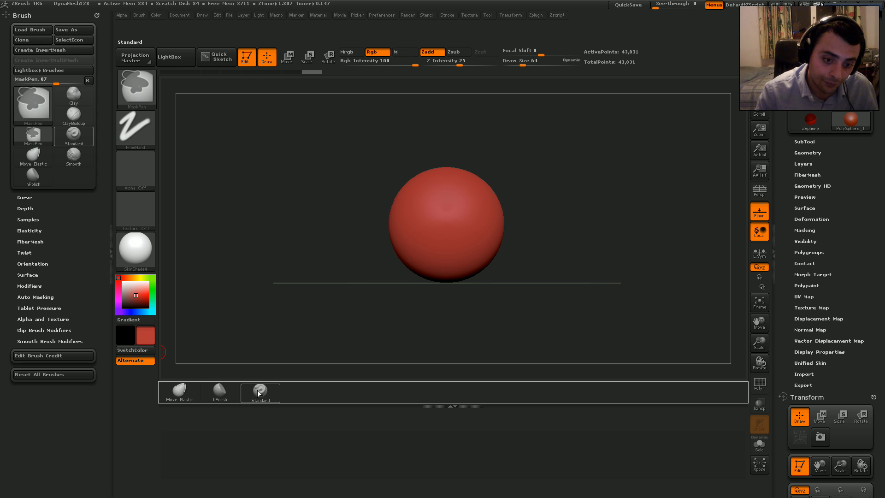
{"action": "left_click", "coordinate": [258, 391]}
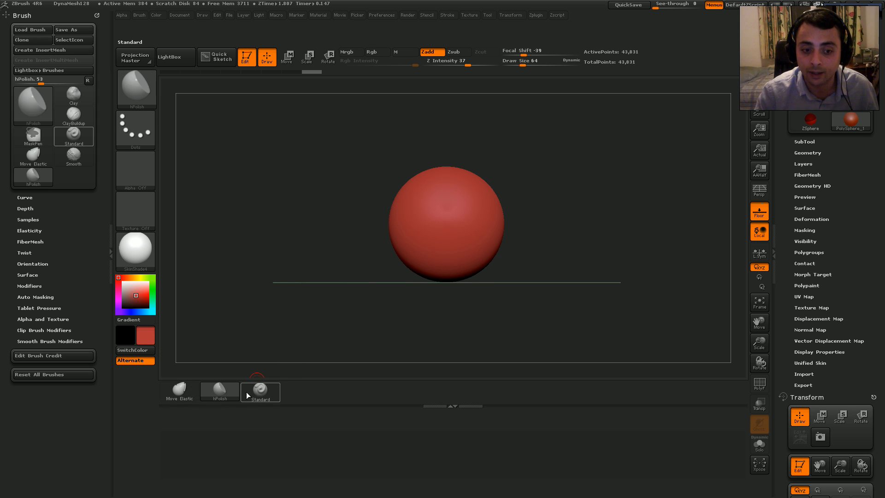
{"action": "left_click", "coordinate": [251, 393]}
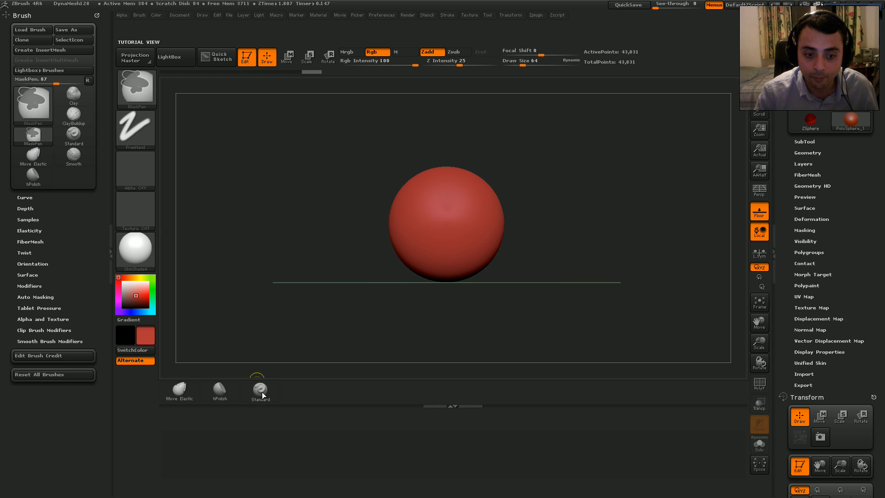
{"action": "left_click", "coordinate": [260, 392]}
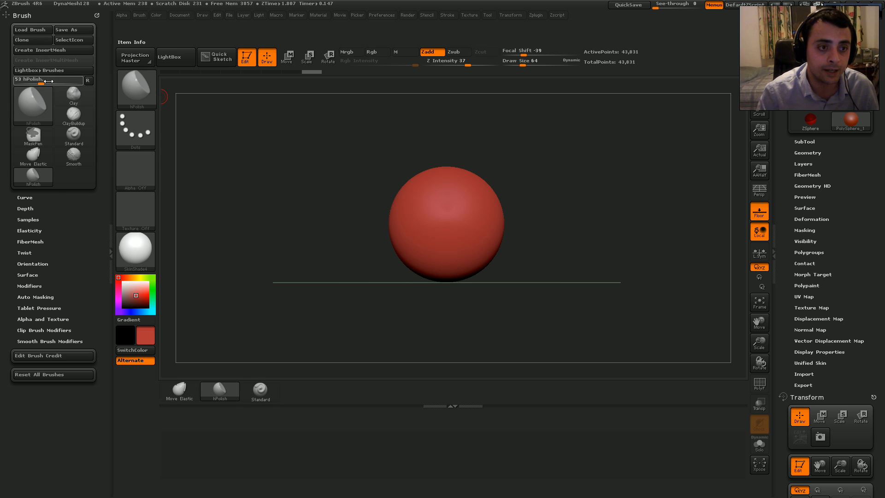
Choose the ClayBuildup brush and place it on the shelf below the canvas, directly after Standard.
{"action": "left_click", "coordinate": [39, 99]}
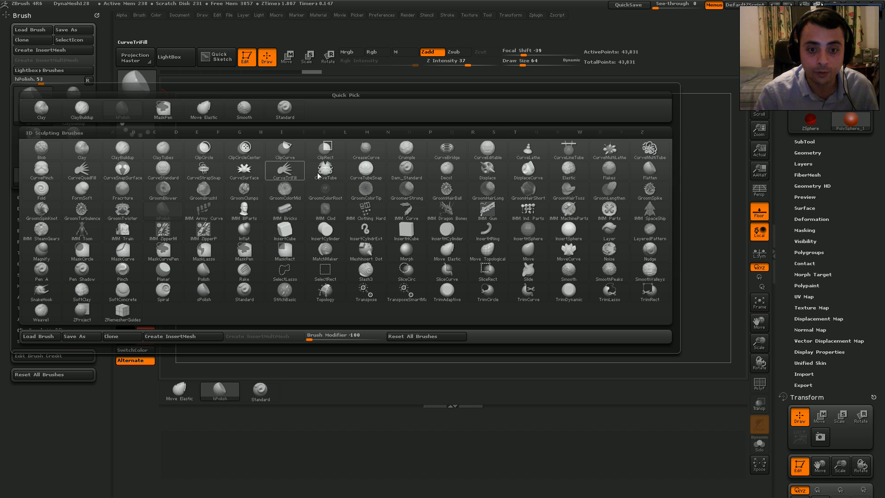
{"action": "left_click", "coordinate": [125, 149]}
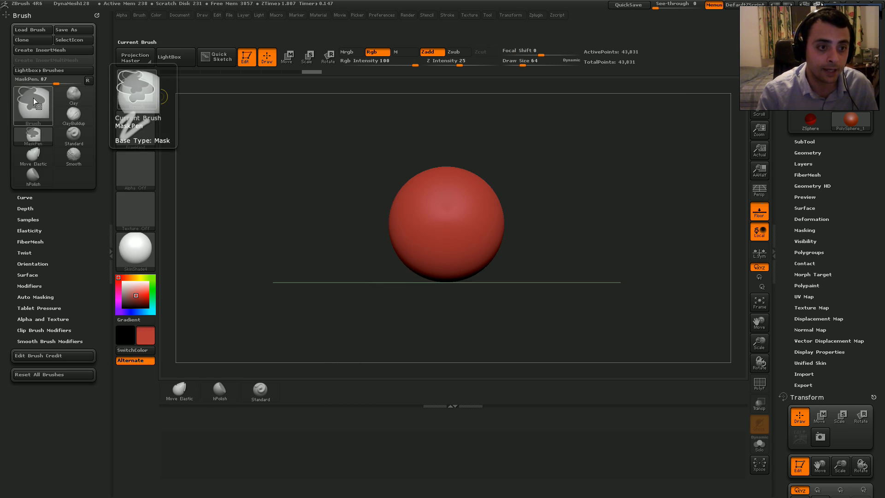
{"action": "left_click", "coordinate": [33, 135]}
{"action": "mouse_move", "coordinate": [33, 103]}
{"action": "left_mouse_down", "text": "ctrl+alt"}
{"action": "mouse_move", "coordinate": [315, 372]}
{"action": "mouse_move", "coordinate": [305, 381]}
{"action": "mouse_move", "coordinate": [51, 132]}
{"action": "mouse_move", "coordinate": [260, 284]}
{"action": "mouse_move", "coordinate": [301, 395]}
{"action": "left_mouse_up", "text": "ctrl+alt"}
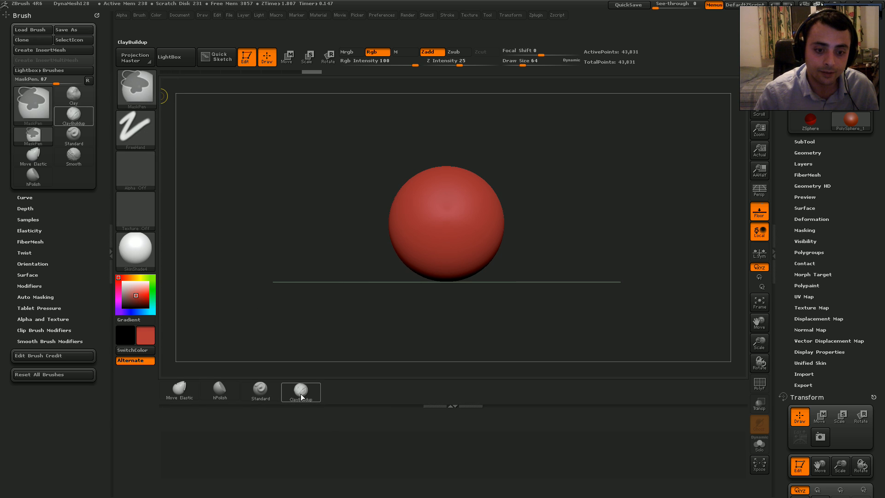
{"action": "left_click", "coordinate": [301, 395]}
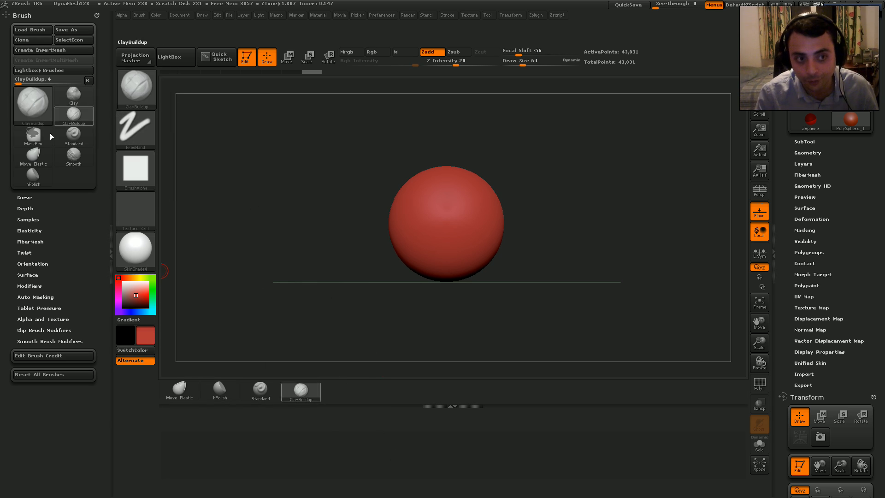
Choose the Displace brush and place it on the shelf below the canvas, leaving a gap after ClayBuildup.
{"action": "left_click", "coordinate": [33, 105]}
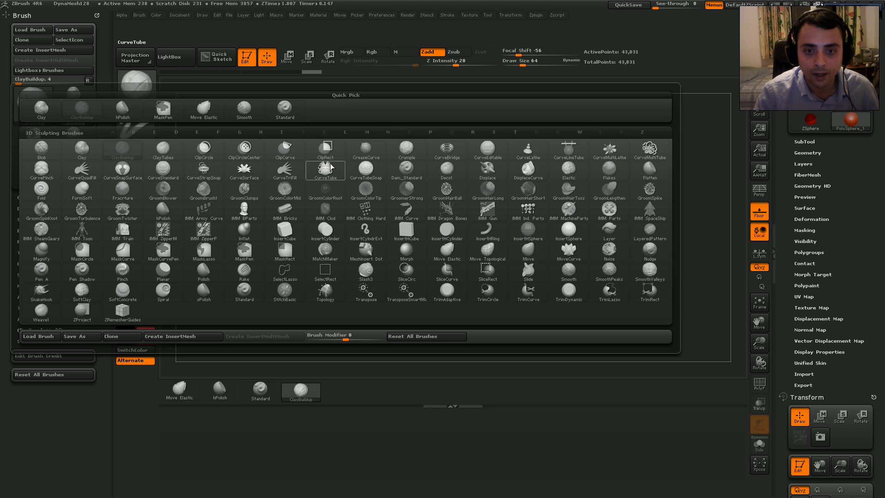
{"action": "mouse_move", "coordinate": [405, 173]}
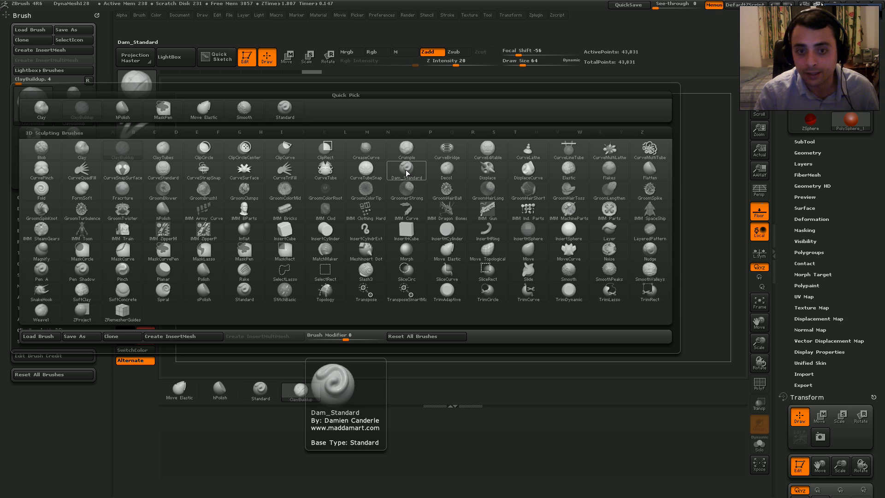
{"action": "left_click", "coordinate": [486, 172]}
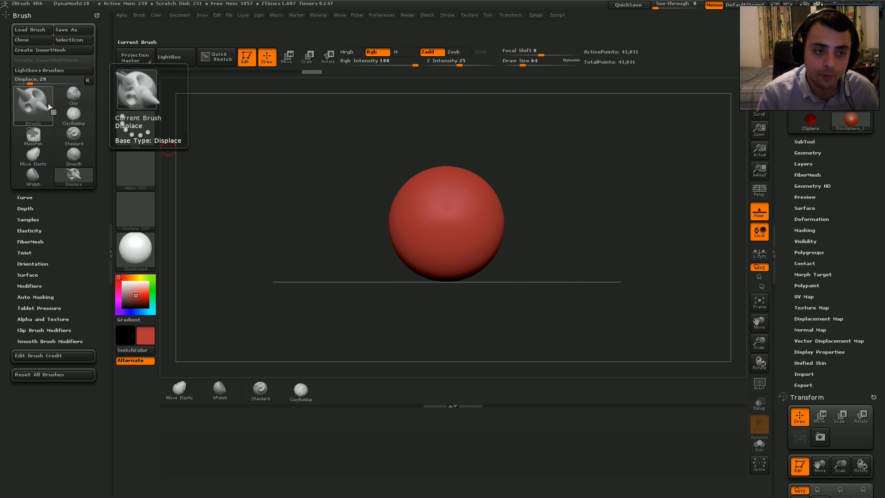
{"action": "mouse_move", "coordinate": [72, 172]}
{"action": "left_mouse_down", "text": "ctrl+alt"}
{"action": "mouse_move", "coordinate": [405, 385]}
{"action": "mouse_move", "coordinate": [406, 396]}
{"action": "left_mouse_up", "text": "ctrl+alt"}
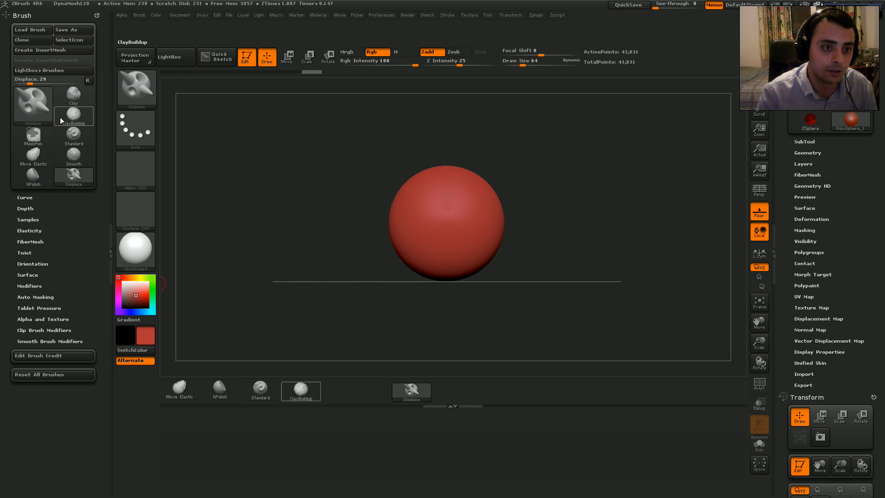
Choose the FormSoft brush and place it on the shelf immediately before Displace.
{"action": "left_click", "coordinate": [29, 98]}
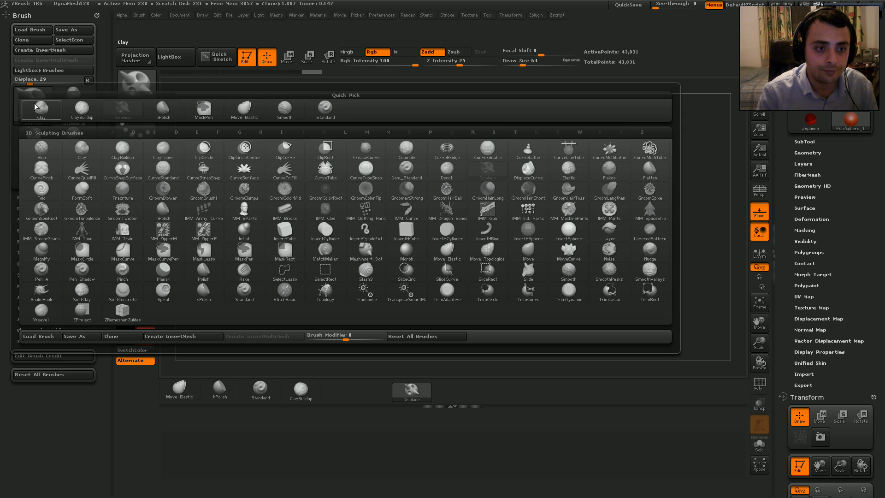
{"action": "left_click", "coordinate": [82, 190]}
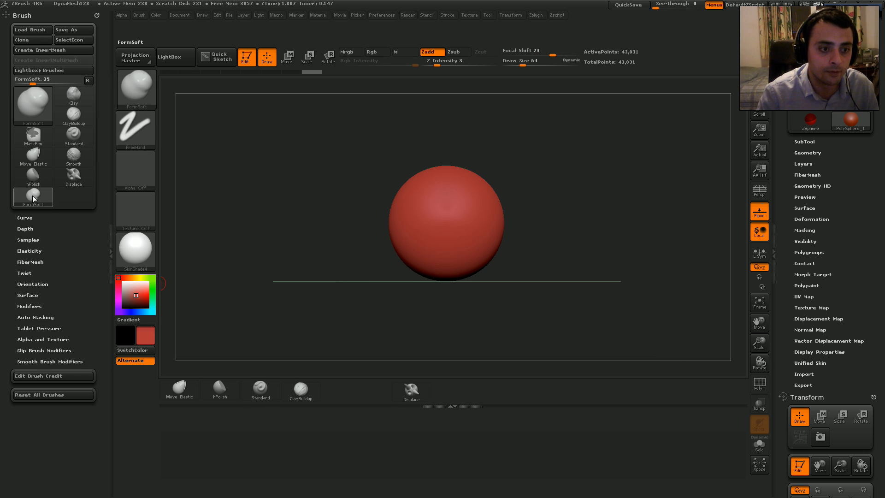
{"action": "left_click_drag", "start_coordinate": [68, 227], "coordinate": [373, 382]}
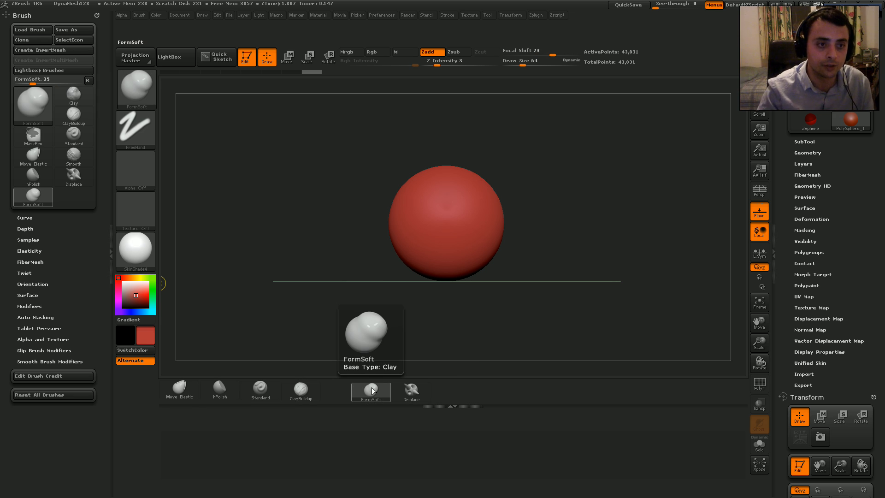
{"action": "left_click", "coordinate": [25, 103]}
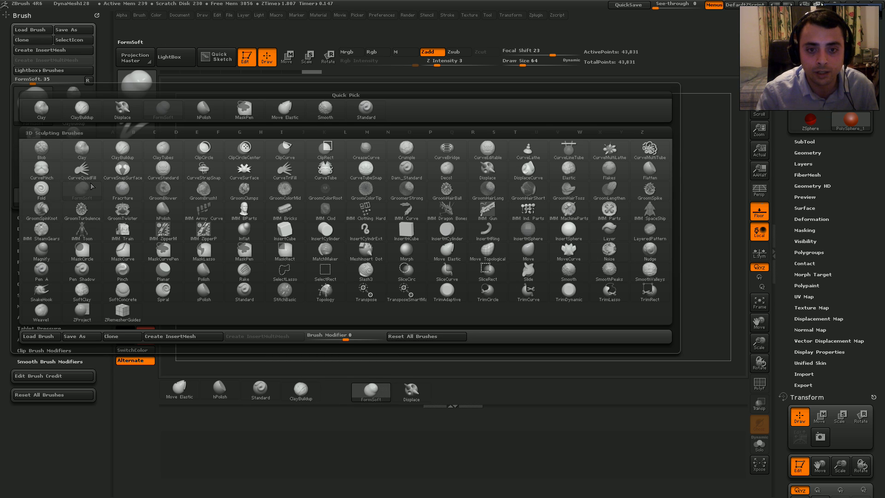
{"action": "mouse_move", "coordinate": [391, 178]}
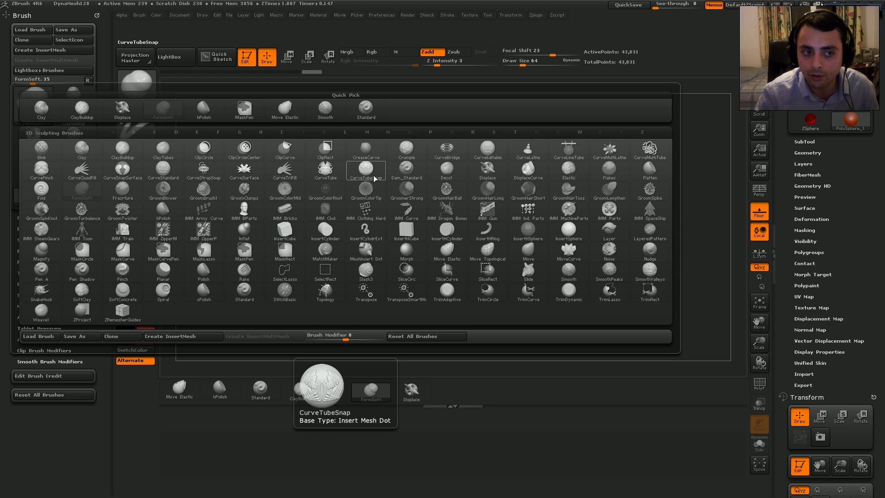
{"action": "key", "text": "ctrl"}
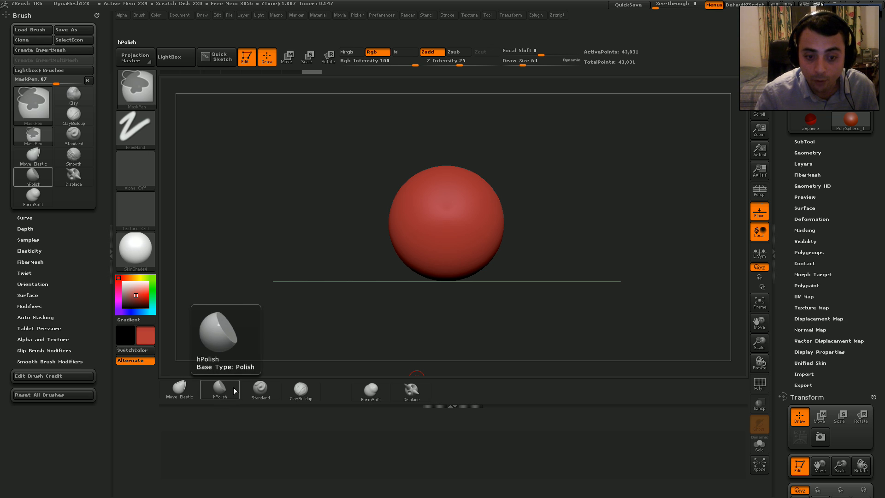
Rearrange the shelf so hPolish sits between ClayBuildup and FormSoft, and Standard sits directly after Move Elastic.
{"action": "mouse_move", "coordinate": [220, 391]}
{"action": "left_mouse_down", "text": "ctrl+alt"}
{"action": "mouse_move", "coordinate": [340, 389]}
{"action": "mouse_move", "coordinate": [331, 392]}
{"action": "left_mouse_up", "text": "ctrl+alt"}
{"action": "mouse_move", "coordinate": [260, 389]}
{"action": "left_mouse_down", "text": "ctrl+alt"}
{"action": "mouse_move", "coordinate": [198, 390]}
{"action": "mouse_move", "coordinate": [220, 390]}
{"action": "left_mouse_up", "text": "ctrl+alt"}
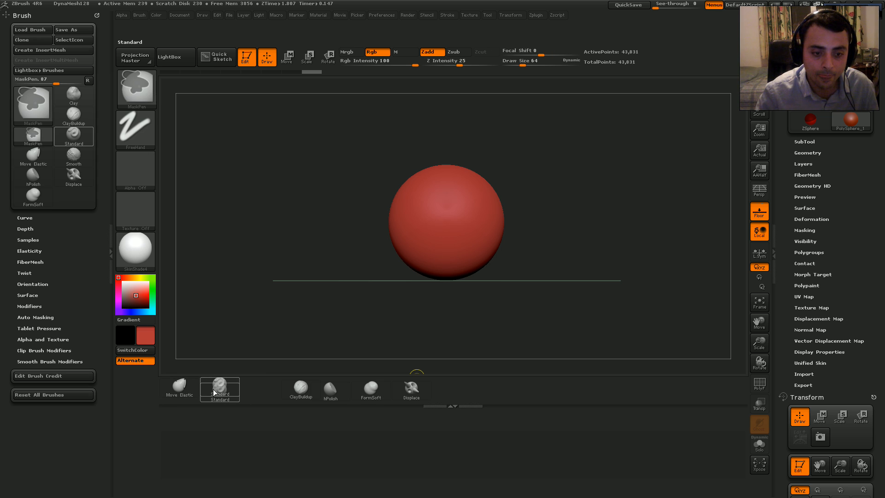
{"action": "left_click", "coordinate": [370, 389]}
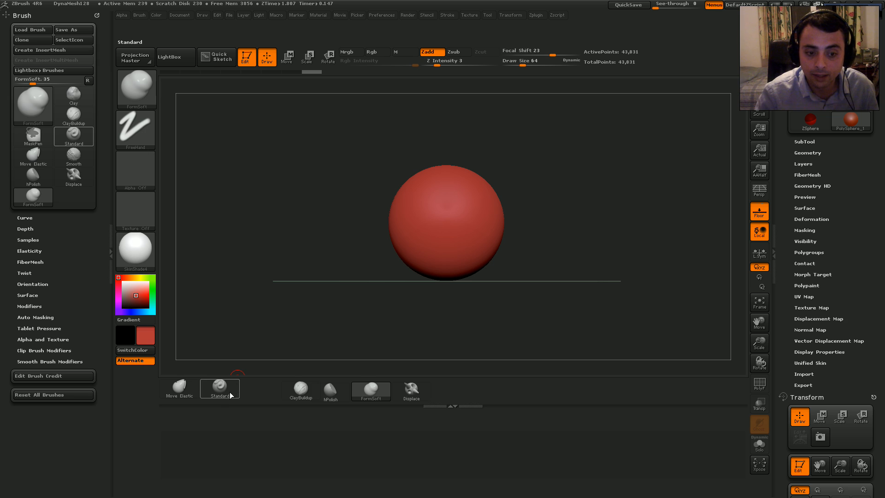
{"action": "left_click_drag", "start_coordinate": [216, 392], "coordinate": [216, 391], "text": "ctrl+alt"}
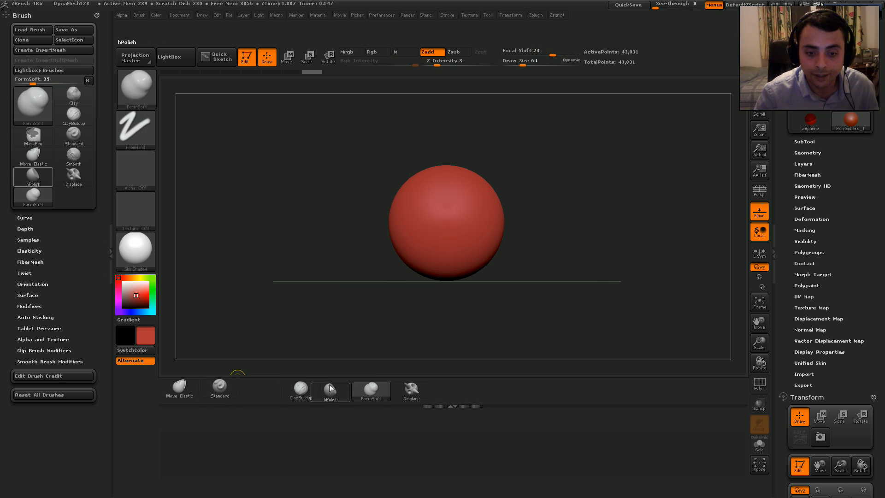
Move the FormSoft brush on the shelf into the gap between Standard and ClayBuildup.
{"action": "left_click", "coordinate": [371, 390]}
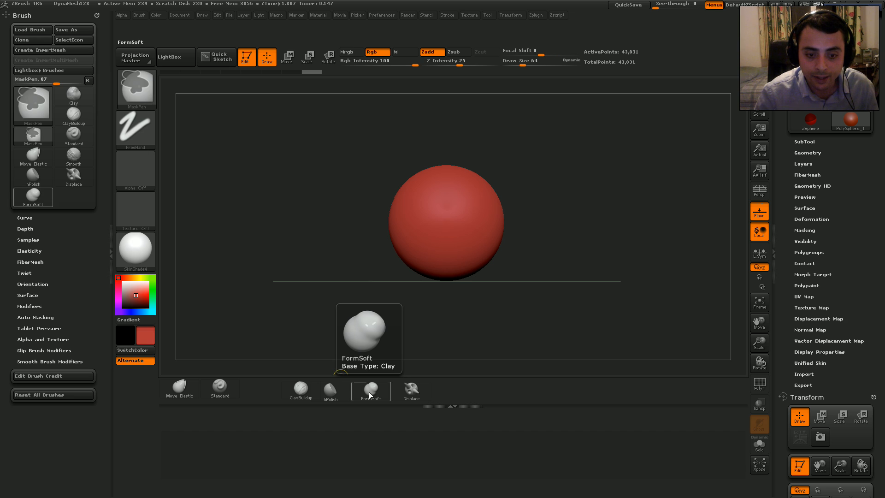
{"action": "mouse_move", "coordinate": [369, 391]}
{"action": "left_mouse_down", "text": "ctrl+alt"}
{"action": "mouse_move", "coordinate": [242, 396]}
{"action": "mouse_move", "coordinate": [276, 392]}
{"action": "left_mouse_up", "text": "ctrl+alt"}
{"action": "left_click", "coordinate": [301, 392]}
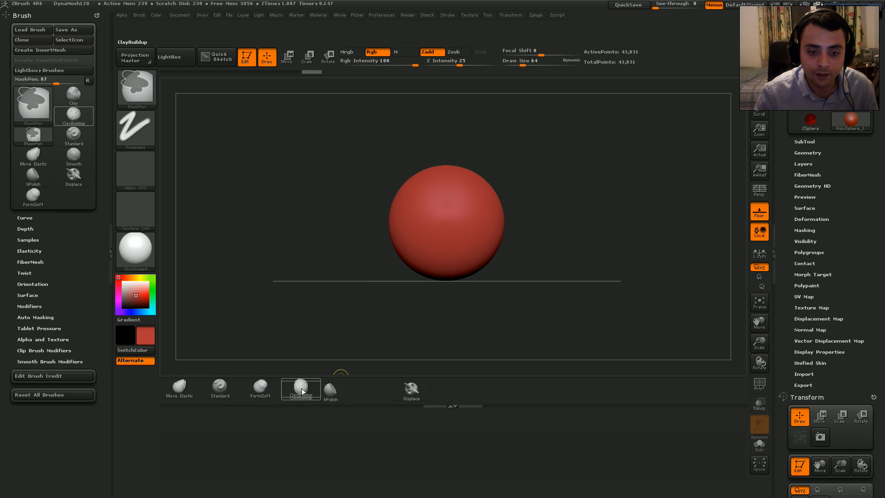
{"action": "left_click", "coordinate": [331, 389]}
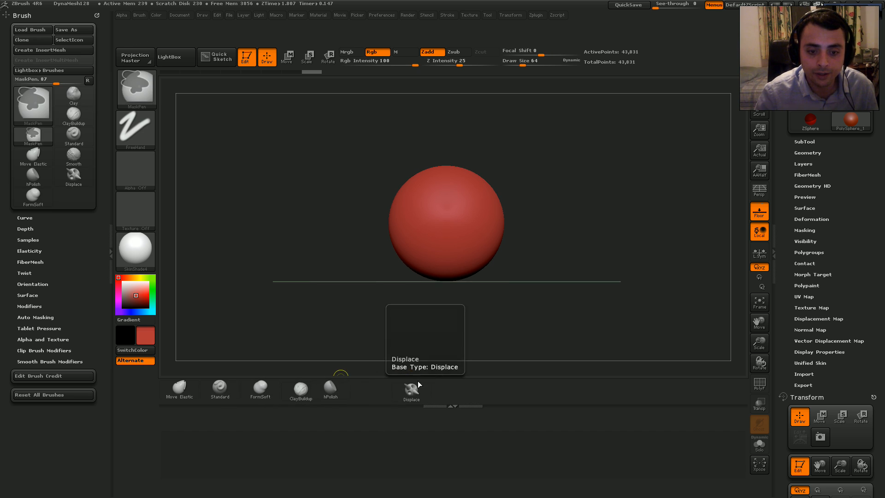
Close the gaps in the brush row by evening out hPolish's spacing and moving Displace directly after it.
{"action": "left_click", "coordinate": [412, 390]}
{"action": "left_click_drag", "start_coordinate": [410, 389], "coordinate": [338, 389], "text": "ctrl+alt"}
{"action": "left_click", "coordinate": [332, 387]}
{"action": "left_click", "coordinate": [371, 390]}
{"action": "left_click_drag", "start_coordinate": [371, 390], "coordinate": [388, 390], "text": "ctrl+alt"}
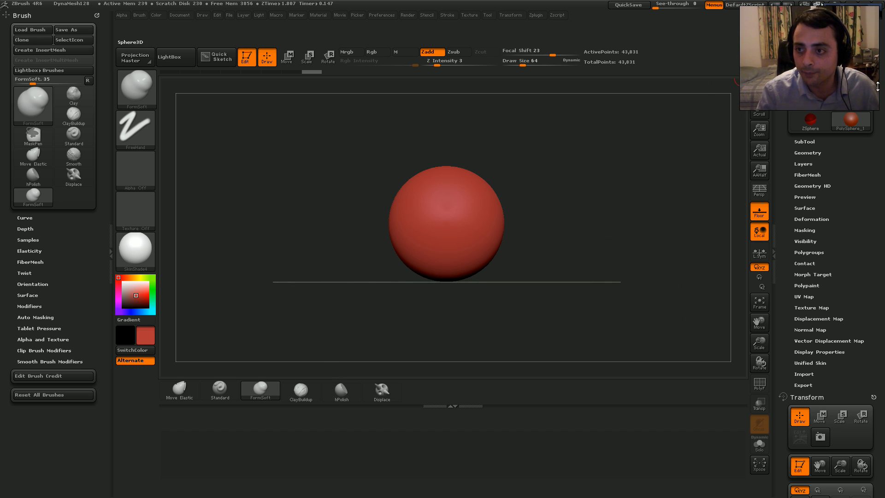
Look through the docked Tool, Transform and Zplugin palettes, and expand the SubTool section to review its options.
{"action": "scroll", "coordinate": [883, 100], "scroll_direction": "up", "scroll_amount": 2}
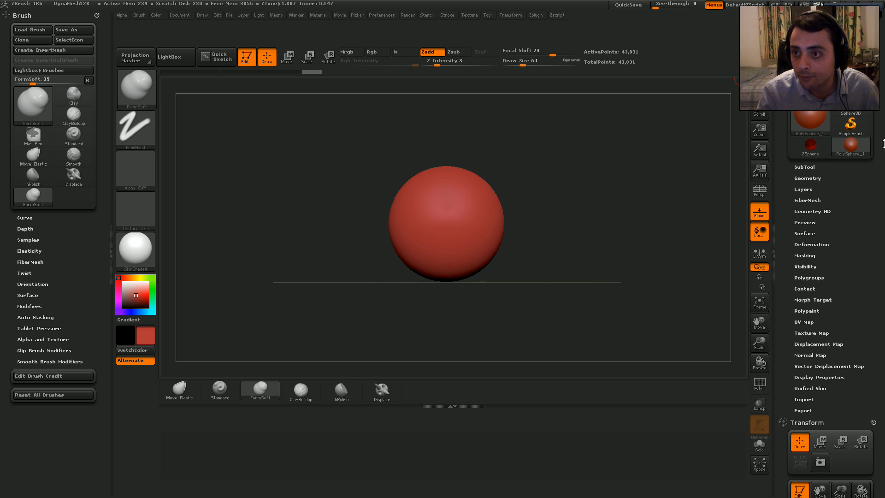
{"action": "scroll", "coordinate": [869, 155], "scroll_direction": "down", "scroll_amount": 8}
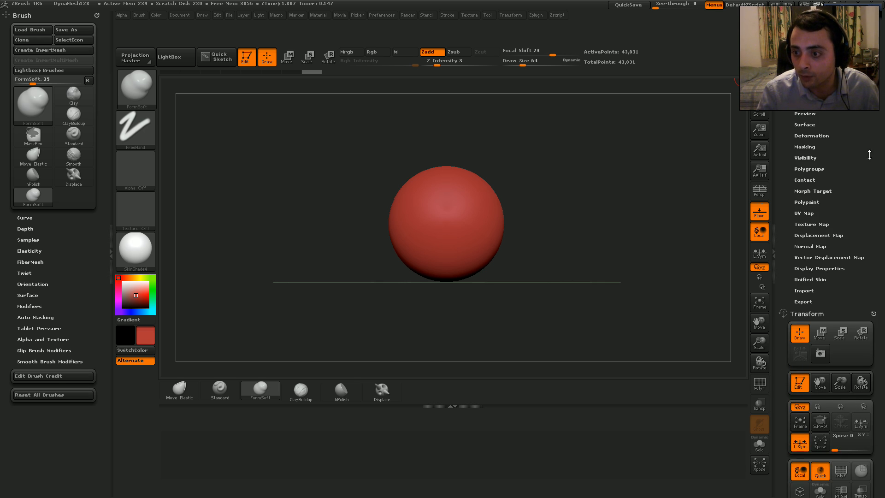
{"action": "scroll", "coordinate": [877, 237], "scroll_direction": "down", "scroll_amount": 10}
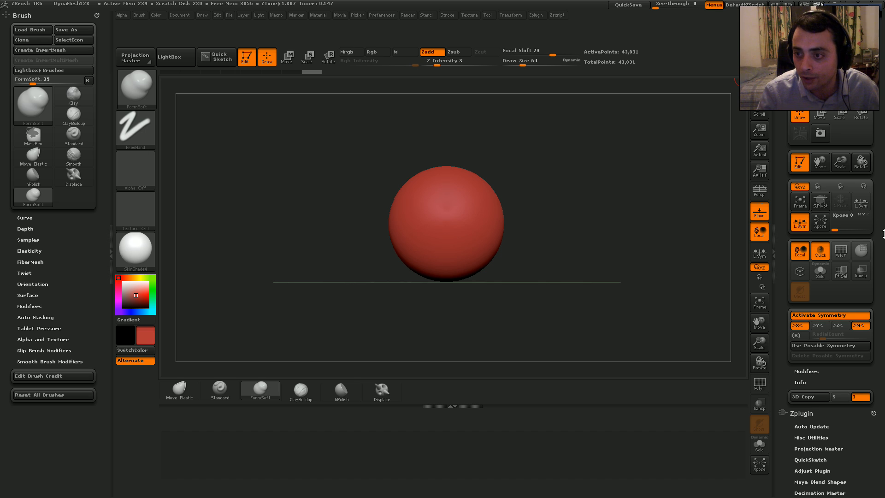
{"action": "scroll", "coordinate": [883, 148], "scroll_direction": "up", "scroll_amount": 12}
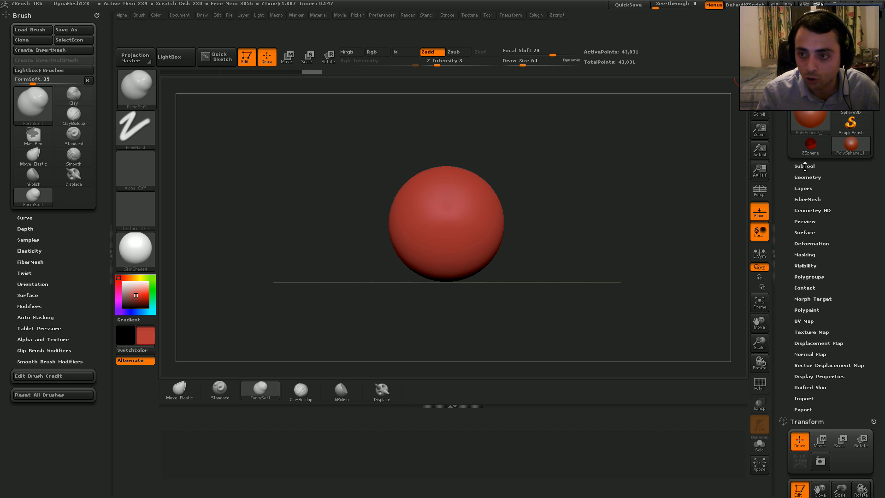
{"action": "left_click", "coordinate": [805, 166]}
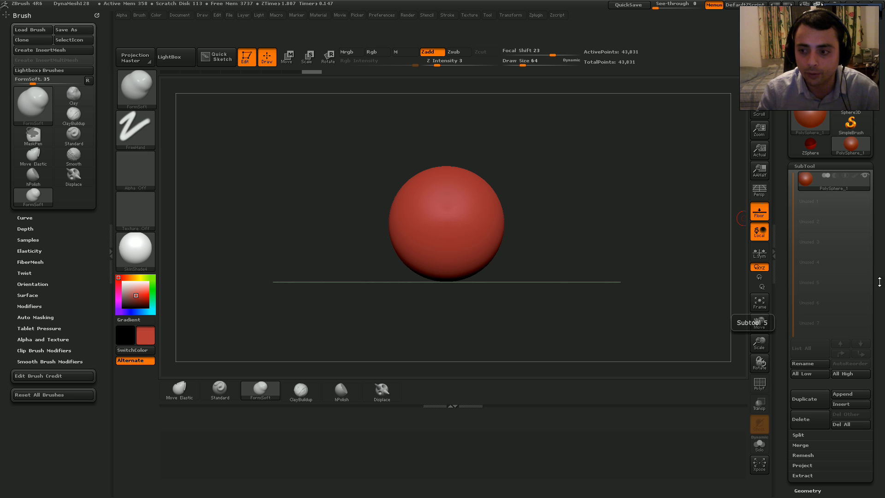
{"action": "left_click_drag", "start_coordinate": [881, 300], "coordinate": [805, 236]}
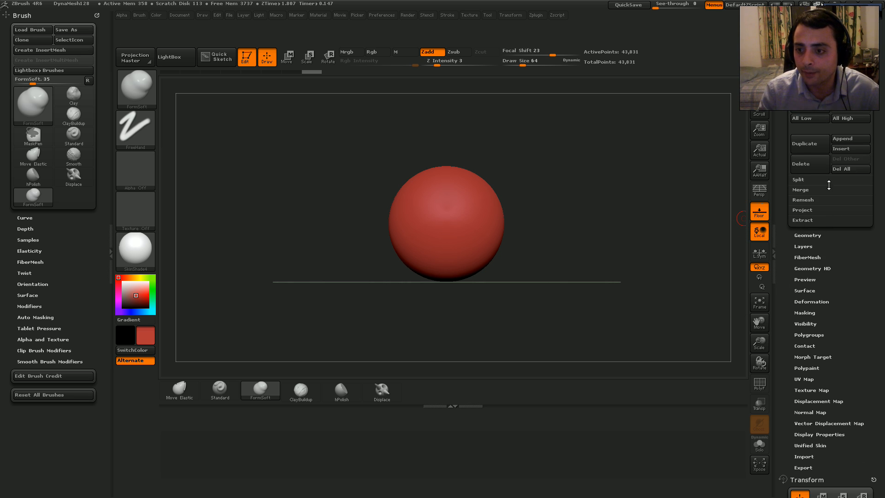
Examine the Tool palette's Geometry section and its DynaMesh options, and collapse DynaMesh again.
{"action": "left_click_drag", "start_coordinate": [806, 238], "coordinate": [807, 237]}
{"action": "left_click", "coordinate": [813, 231]}
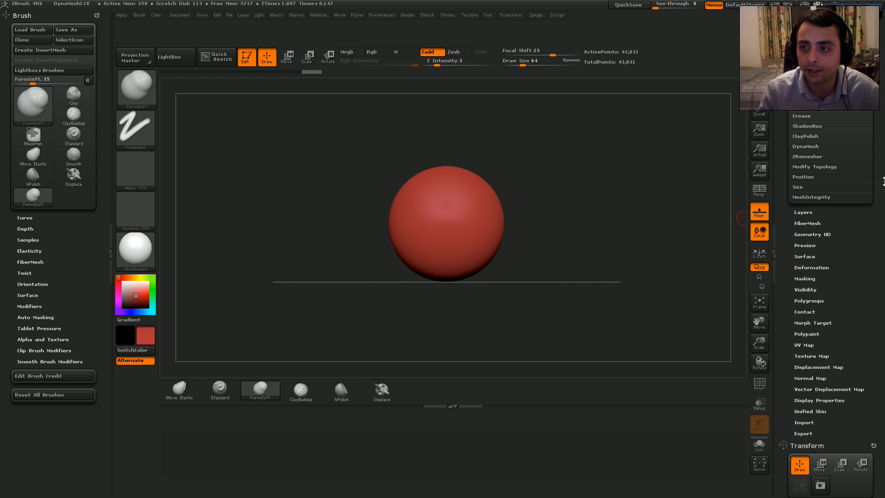
{"action": "left_click_drag", "start_coordinate": [883, 181], "coordinate": [875, 205]}
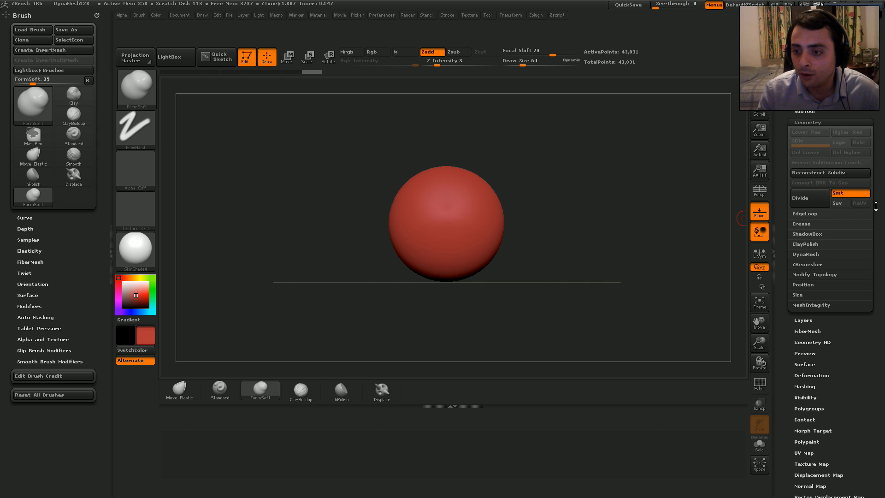
{"action": "left_click", "coordinate": [804, 253]}
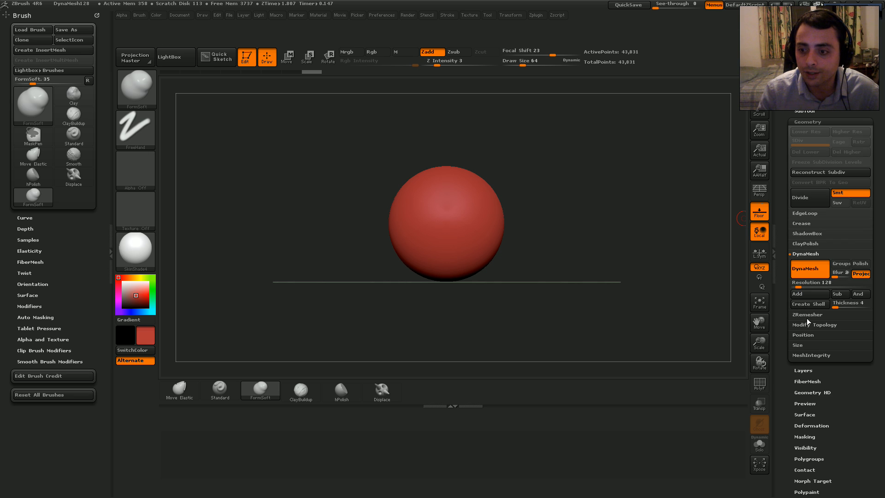
{"action": "left_click", "coordinate": [809, 254]}
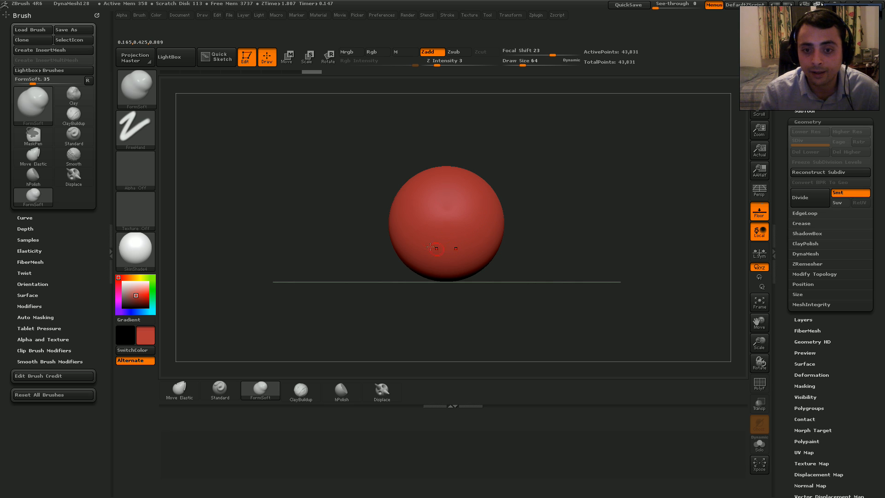
Toggle Perspective Distortion on and off repeatedly to compare how the sphere and floor grid look, ending with it off.
{"action": "left_click", "coordinate": [760, 191]}
{"action": "left_click", "coordinate": [760, 191]}
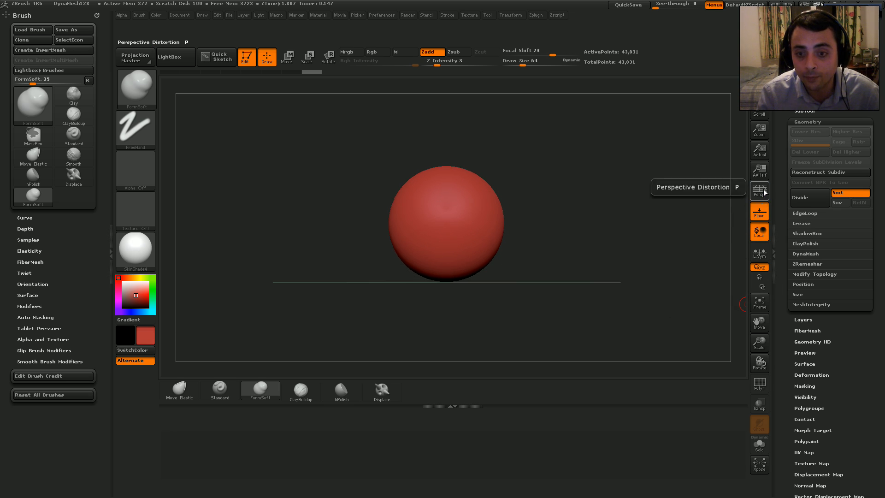
{"action": "left_click", "coordinate": [761, 191]}
{"action": "left_click", "coordinate": [761, 190]}
{"action": "left_click", "coordinate": [761, 191]}
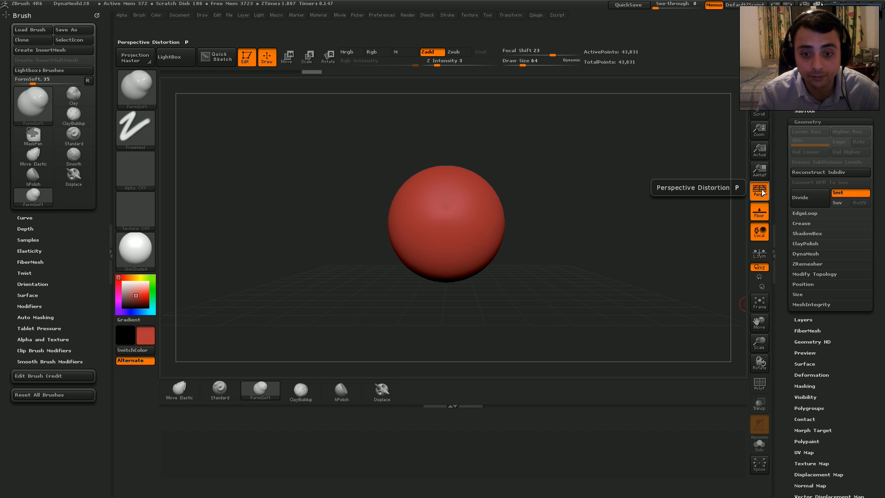
{"action": "left_click", "coordinate": [761, 191]}
{"action": "key", "text": "p"}
{"action": "key", "text": "p"}
{"action": "key", "text": "p"}
{"action": "key", "text": "p"}
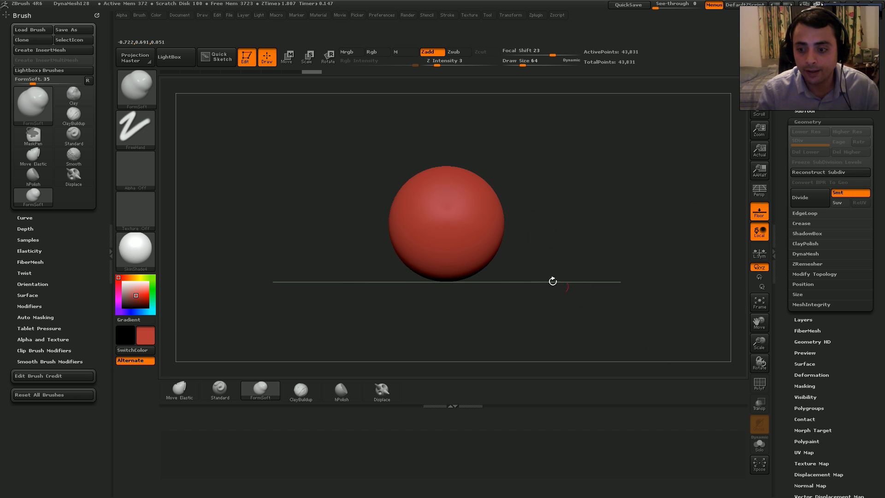
Turn on the PolyFrame display and inspect the sphere's mesh up close.
{"action": "left_click", "coordinate": [759, 383]}
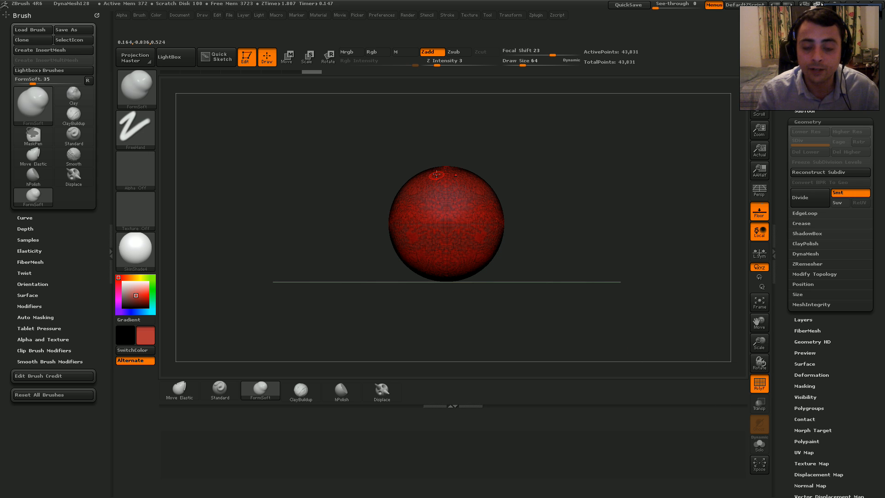
{"action": "right_click_drag", "start_coordinate": [471, 196], "coordinate": [515, 249], "text": "ctrl"}
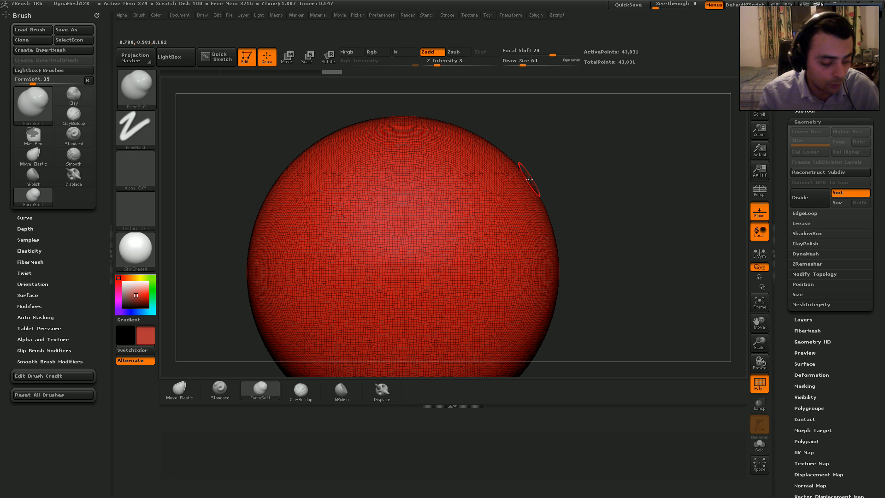
{"action": "key", "text": "f"}
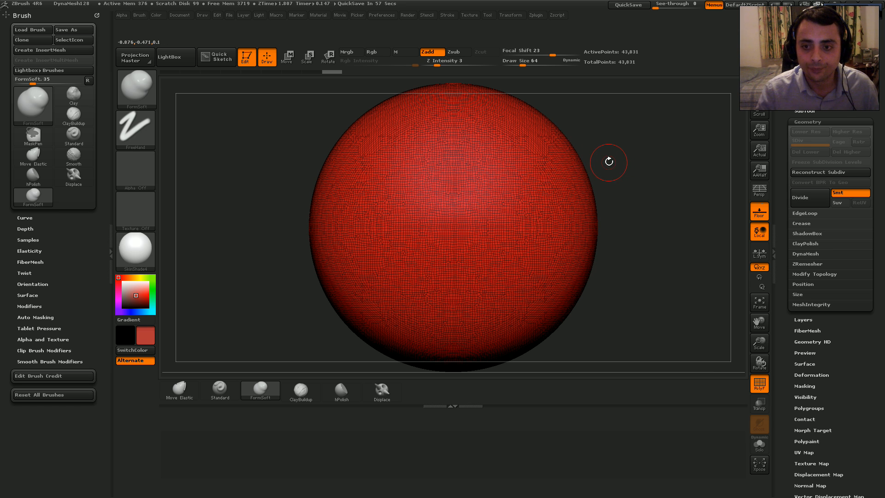
{"action": "left_click_drag", "start_coordinate": [608, 161], "coordinate": [638, 173]}
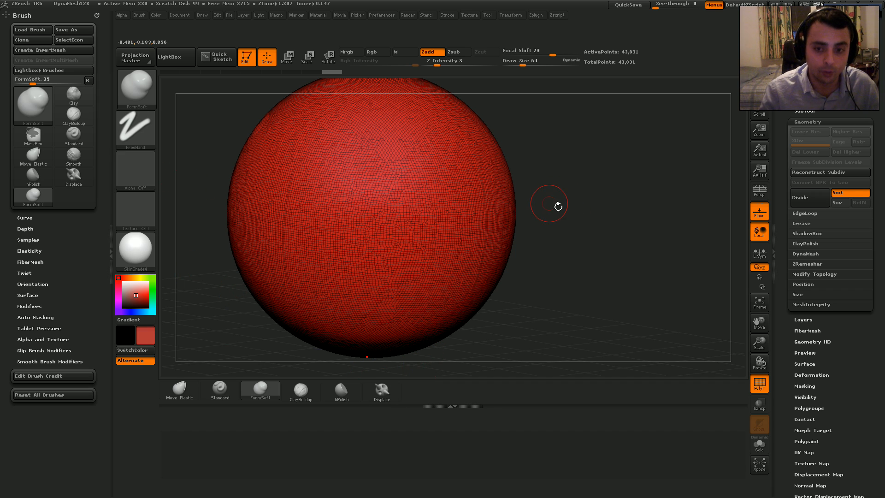
Pull a long horn-like protrusion out of the sphere with an enlarged Move Elastic brush.
{"action": "left_click", "coordinate": [179, 390]}
{"action": "key", "text": "s"}
{"action": "mouse_move", "coordinate": [443, 204]}
{"action": "left_mouse_down"}
{"action": "mouse_move", "coordinate": [463, 209]}
{"action": "mouse_move", "coordinate": [489, 194]}
{"action": "mouse_move", "coordinate": [530, 191]}
{"action": "mouse_move", "coordinate": [471, 193]}
{"action": "mouse_move", "coordinate": [486, 207]}
{"action": "left_mouse_up"}
{"action": "mouse_move", "coordinate": [560, 215]}
{"action": "left_mouse_down"}
{"action": "mouse_move", "coordinate": [571, 213]}
{"action": "mouse_move", "coordinate": [567, 223]}
{"action": "left_mouse_up"}
{"action": "mouse_move", "coordinate": [565, 212]}
{"action": "right_mouse_down", "text": "ctrl"}
{"action": "mouse_move", "coordinate": [586, 250]}
{"action": "mouse_move", "coordinate": [592, 320]}
{"action": "right_mouse_up", "text": "ctrl"}
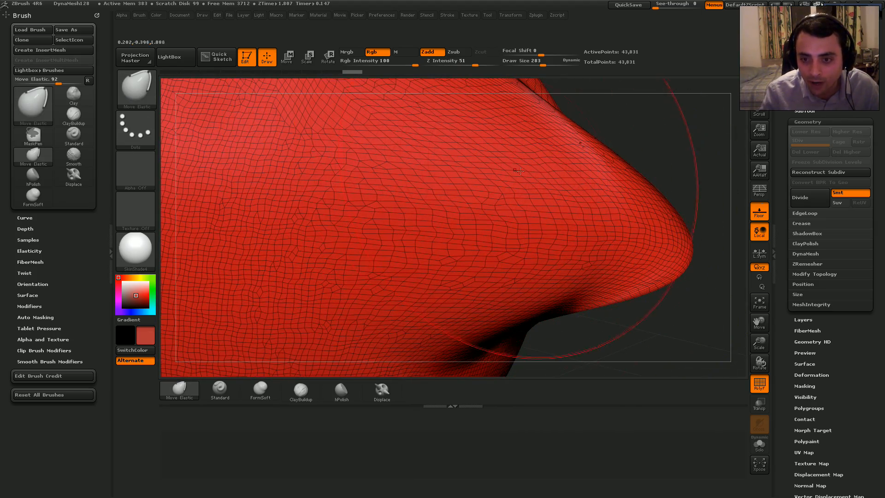
{"action": "mouse_move", "coordinate": [593, 223]}
{"action": "right_mouse_down", "text": "ctrl"}
{"action": "mouse_move", "coordinate": [592, 166]}
{"action": "mouse_move", "coordinate": [596, 207]}
{"action": "right_mouse_up", "text": "ctrl"}
{"action": "mouse_move", "coordinate": [589, 233]}
{"action": "left_mouse_down"}
{"action": "mouse_move", "coordinate": [646, 237]}
{"action": "mouse_move", "coordinate": [651, 212]}
{"action": "left_mouse_up"}
{"action": "right_click_drag", "start_coordinate": [632, 239], "coordinate": [493, 233], "text": "alt"}
{"action": "right_click_drag", "start_coordinate": [493, 233], "coordinate": [552, 221]}
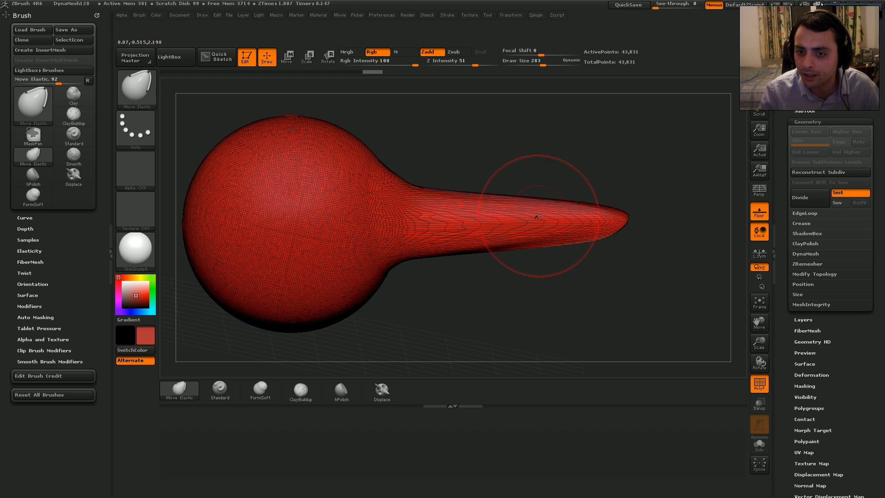
Try to reshape the stretched protrusion with Move Elastic, reduce the draw size to 113, and undo the deformations.
{"action": "right_click_drag", "start_coordinate": [532, 215], "coordinate": [515, 227]}
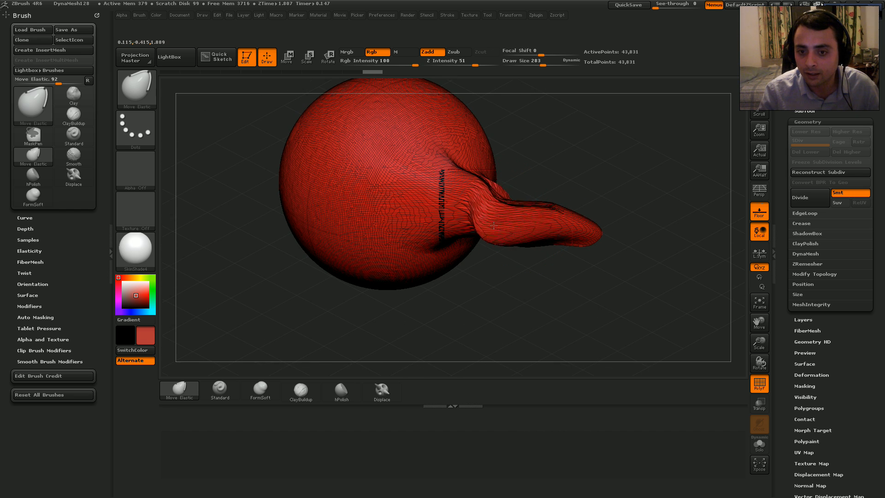
{"action": "left_click_drag", "start_coordinate": [497, 221], "coordinate": [474, 219]}
{"action": "key", "text": "ctrl+z"}
{"action": "key", "text": "s"}
{"action": "mouse_move", "coordinate": [475, 219]}
{"action": "right_mouse_down"}
{"action": "mouse_move", "coordinate": [496, 239]}
{"action": "mouse_move", "coordinate": [503, 172]}
{"action": "mouse_move", "coordinate": [507, 251]}
{"action": "mouse_move", "coordinate": [490, 197]}
{"action": "right_mouse_up"}
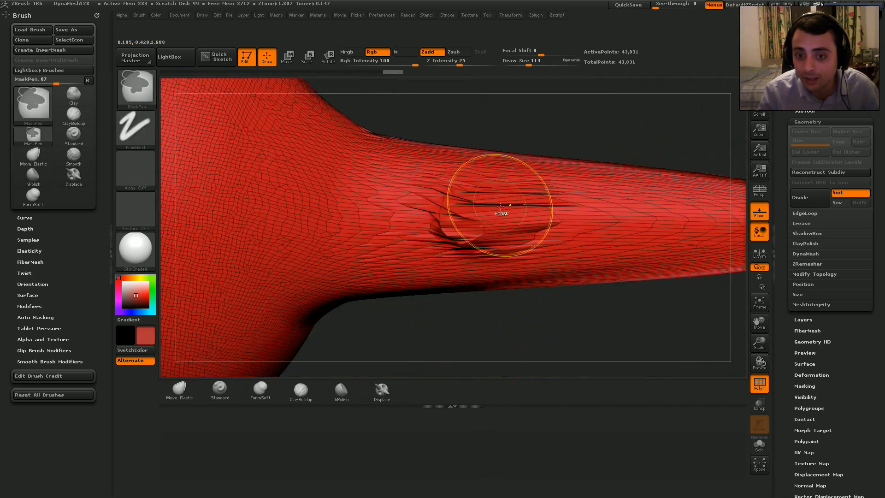
{"action": "right_click_drag", "start_coordinate": [497, 229], "coordinate": [485, 111], "text": "ctrl"}
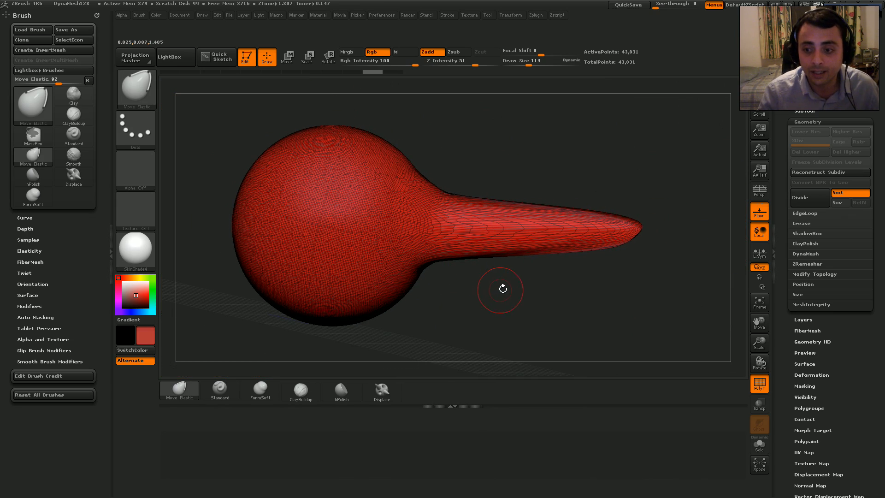
Remesh the stretched model with DynaMesh and expand the DynaMesh settings in the Geometry section.
{"action": "mouse_move", "coordinate": [503, 289]}
{"action": "right_mouse_down"}
{"action": "mouse_move", "coordinate": [514, 273]}
{"action": "mouse_move", "coordinate": [472, 293]}
{"action": "mouse_move", "coordinate": [495, 293]}
{"action": "mouse_move", "coordinate": [482, 295]}
{"action": "mouse_move", "coordinate": [504, 276]}
{"action": "mouse_move", "coordinate": [509, 286]}
{"action": "right_mouse_up"}
{"action": "left_click_drag", "start_coordinate": [510, 285], "coordinate": [551, 324], "text": "ctrl"}
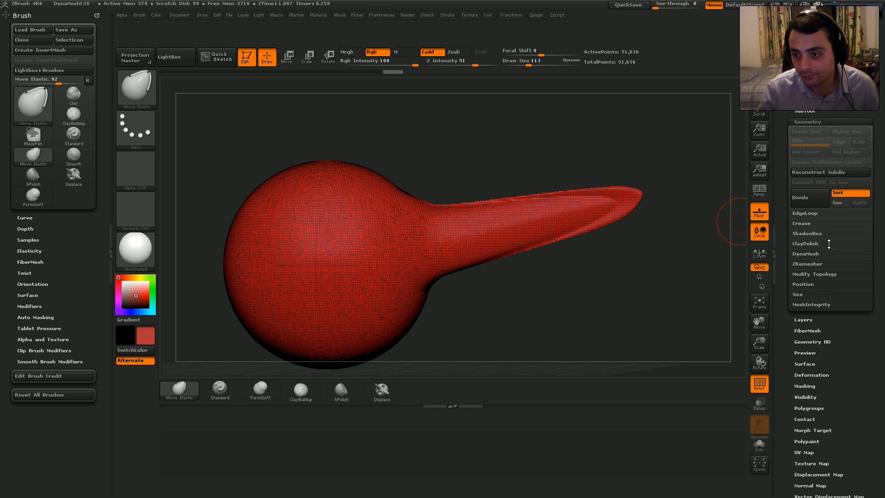
{"action": "left_click", "coordinate": [812, 254]}
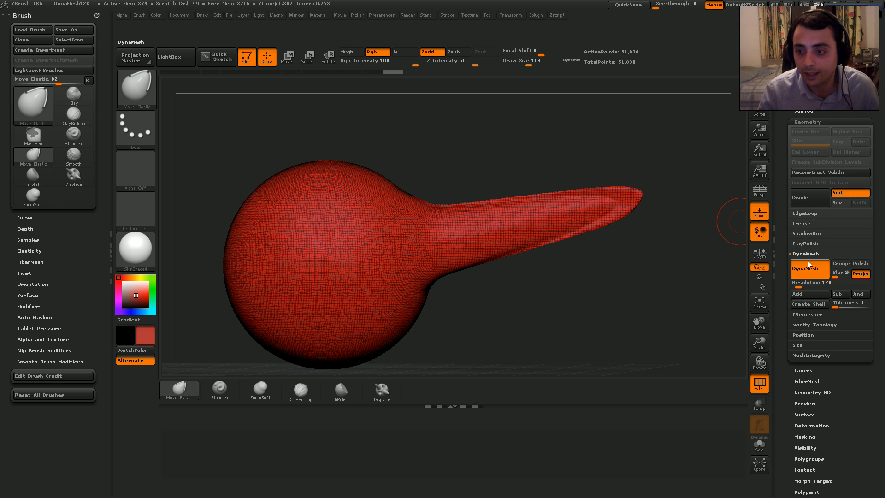
{"action": "mouse_move", "coordinate": [552, 205]}
{"action": "right_mouse_down", "text": "ctrl"}
{"action": "mouse_move", "coordinate": [539, 247]}
{"action": "mouse_move", "coordinate": [516, 256]}
{"action": "mouse_move", "coordinate": [597, 214]}
{"action": "right_mouse_up", "text": "ctrl"}
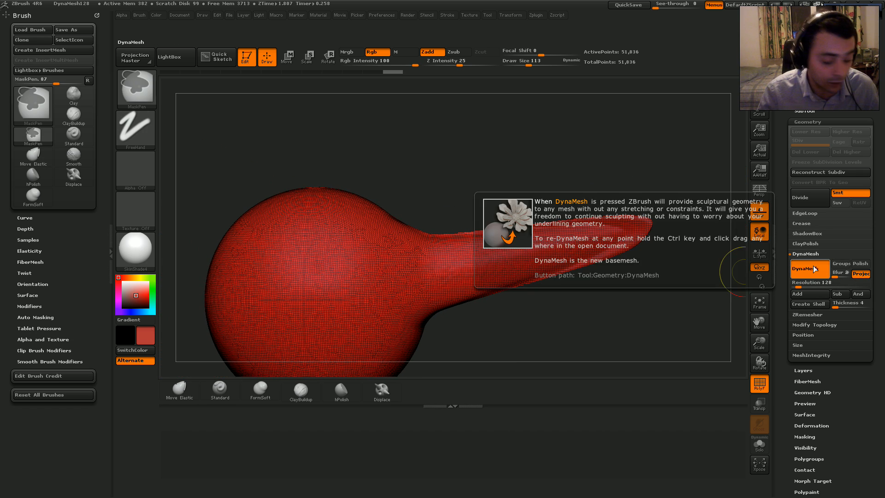
Place a copy of the DynaMesh button on the shelf after Displace and reduce the empty space beneath the shelf.
{"action": "mouse_move", "coordinate": [810, 265]}
{"action": "left_mouse_down", "text": "ctrl+alt"}
{"action": "mouse_move", "coordinate": [599, 300]}
{"action": "mouse_move", "coordinate": [251, 422]}
{"action": "mouse_move", "coordinate": [184, 418]}
{"action": "left_mouse_up", "text": "ctrl+alt"}
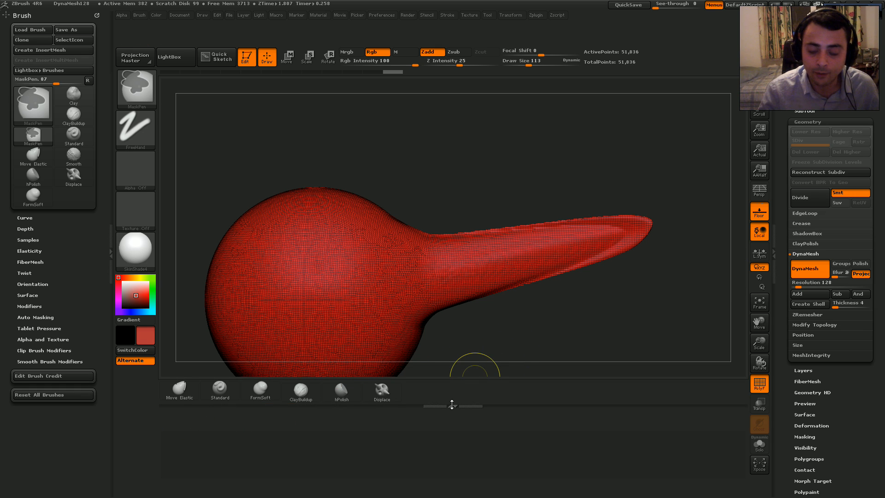
{"action": "left_click_drag", "start_coordinate": [805, 268], "coordinate": [434, 394], "text": "ctrl+alt"}
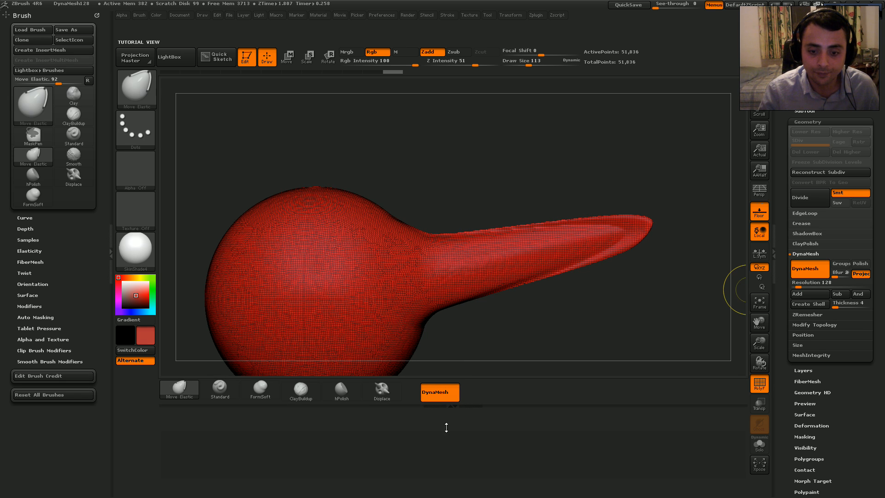
{"action": "left_click_drag", "start_coordinate": [443, 446], "coordinate": [444, 438]}
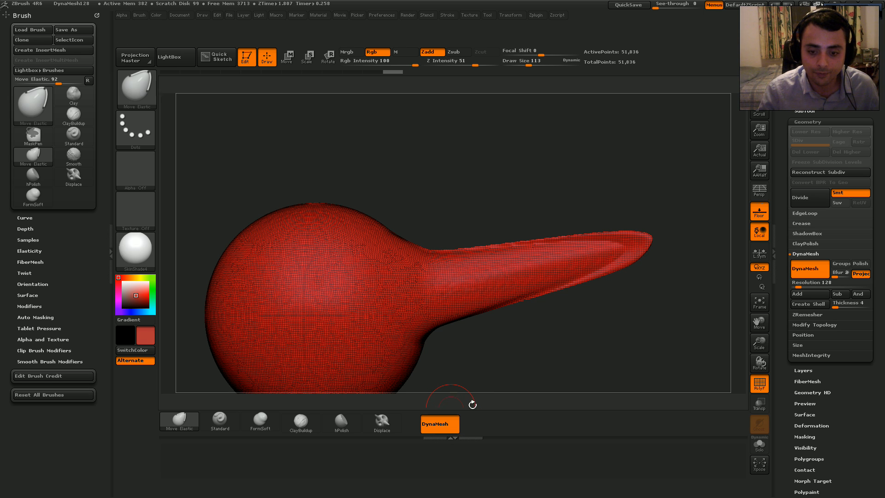
{"action": "left_click_drag", "start_coordinate": [474, 409], "coordinate": [430, 417]}
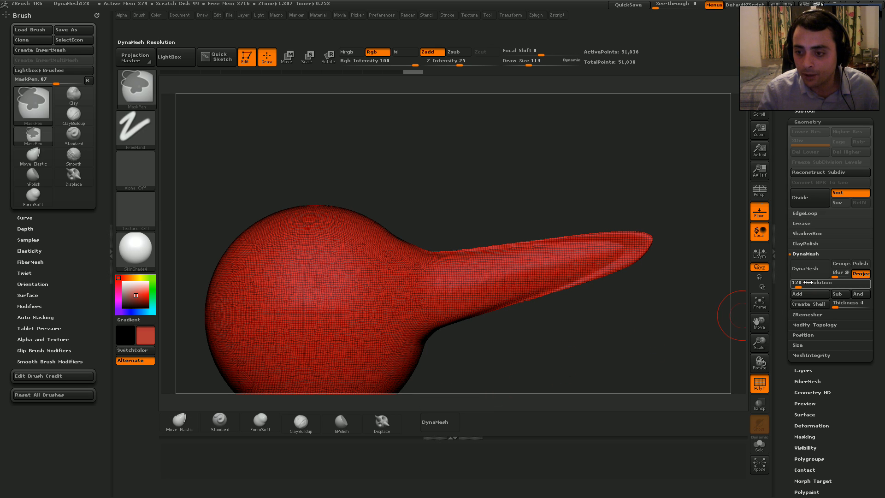
Add DynaMesh's Resolution slider beside the shelf's DynaMesh button, with Blur and Project beneath the slider, and keep DynaMesh enabled.
{"action": "left_click_drag", "start_coordinate": [807, 282], "coordinate": [481, 417], "text": "ctrl+alt"}
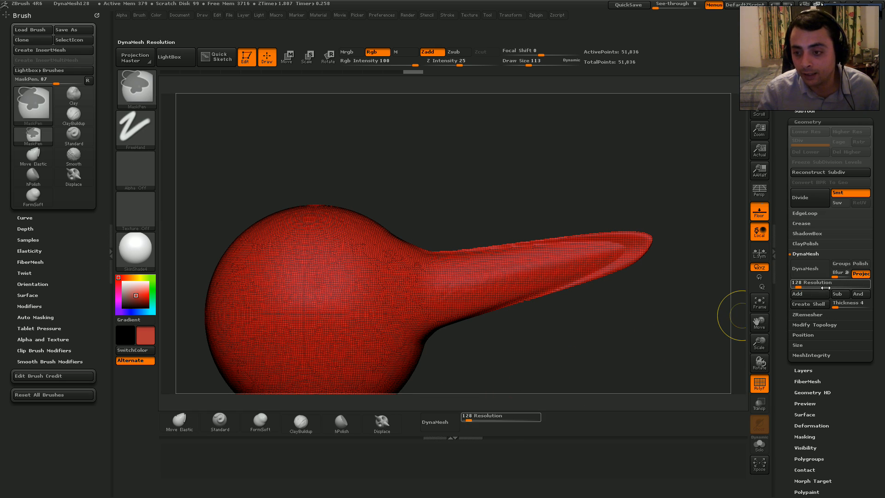
{"action": "left_click", "coordinate": [433, 423]}
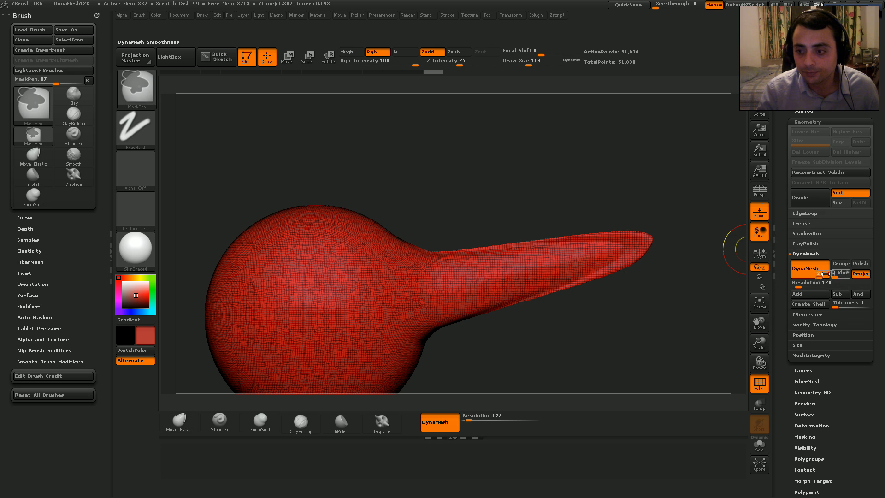
{"action": "left_click_drag", "start_coordinate": [839, 276], "coordinate": [481, 433], "text": "ctrl+alt"}
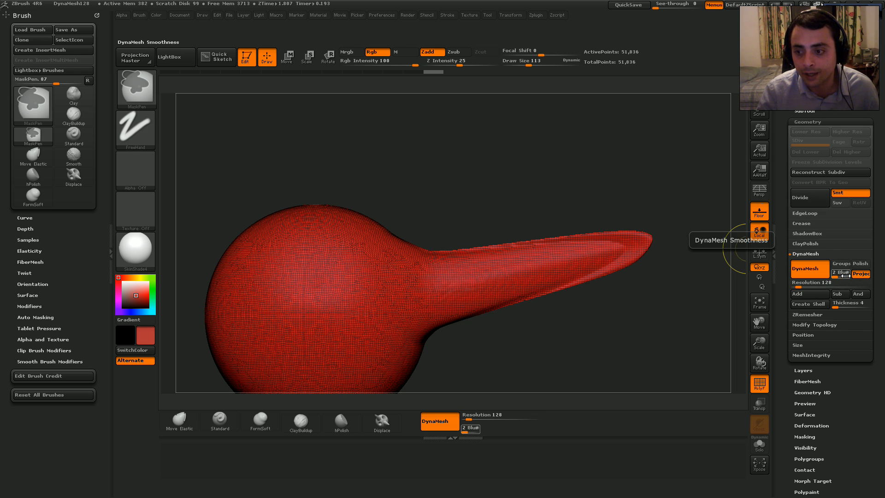
{"action": "left_click_drag", "start_coordinate": [857, 276], "coordinate": [503, 431], "text": "ctrl+alt"}
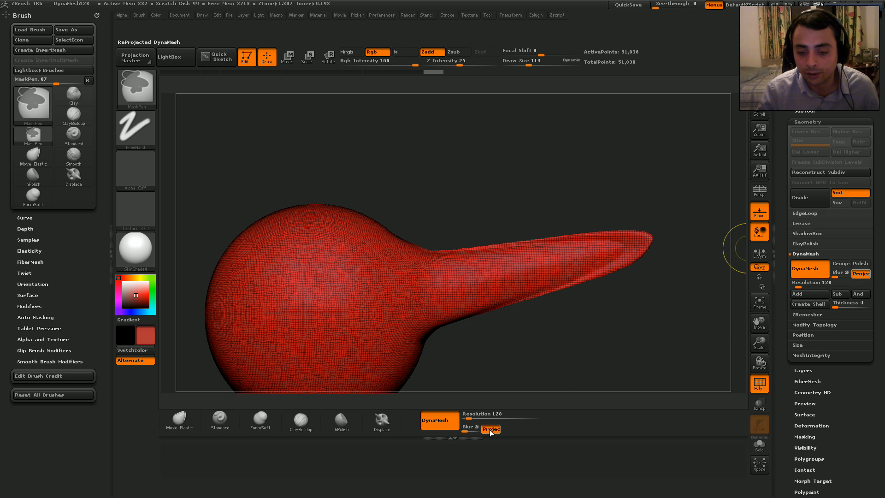
Expand the ZRemesher section and look through the remaining Tool palette sections.
{"action": "left_click", "coordinate": [806, 315]}
{"action": "left_click_drag", "start_coordinate": [877, 305], "coordinate": [876, 259]}
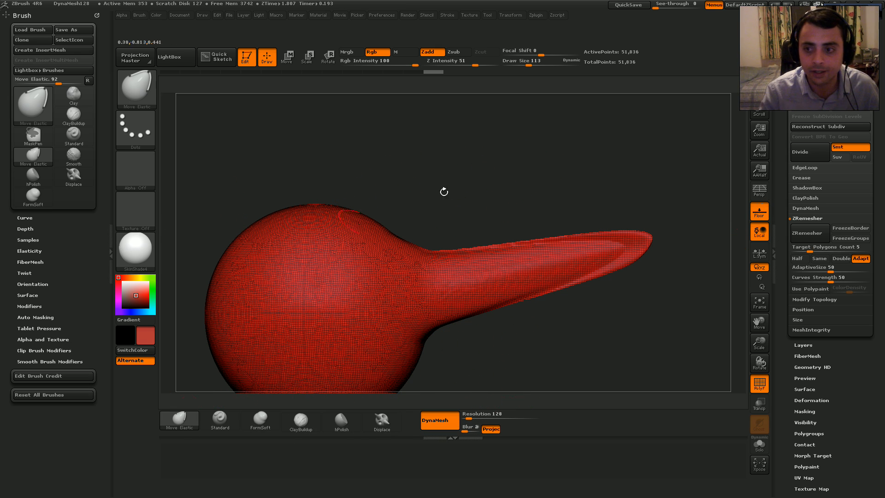
{"action": "scroll", "coordinate": [883, 252], "scroll_direction": "down", "scroll_amount": 5}
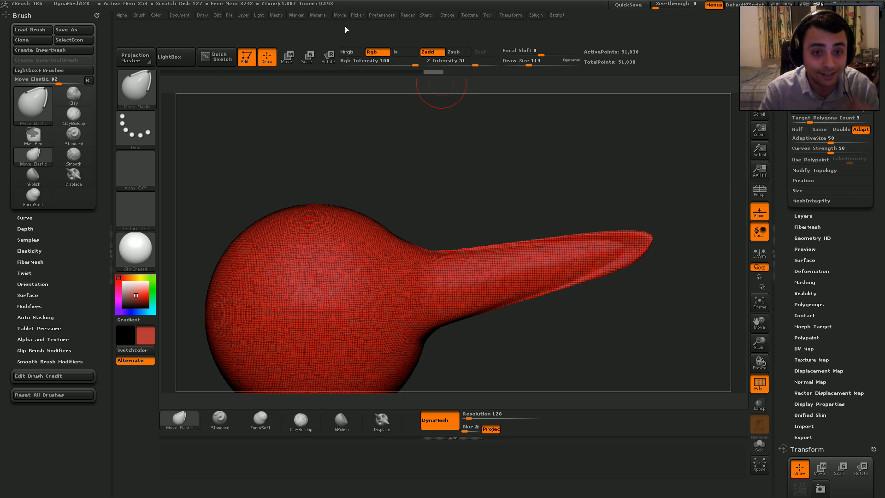
Turn off interface customization and save the user interface configuration to the desktop as pinceles.
{"action": "left_click", "coordinate": [380, 15]}
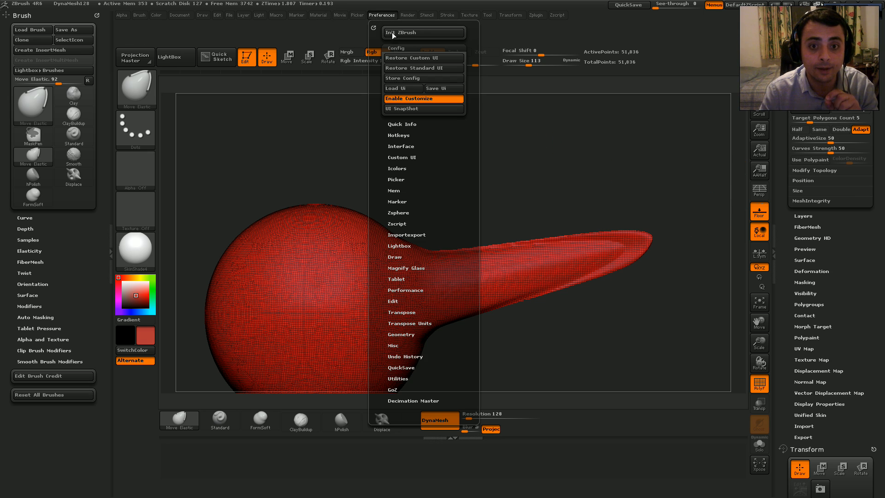
{"action": "left_click", "coordinate": [395, 99]}
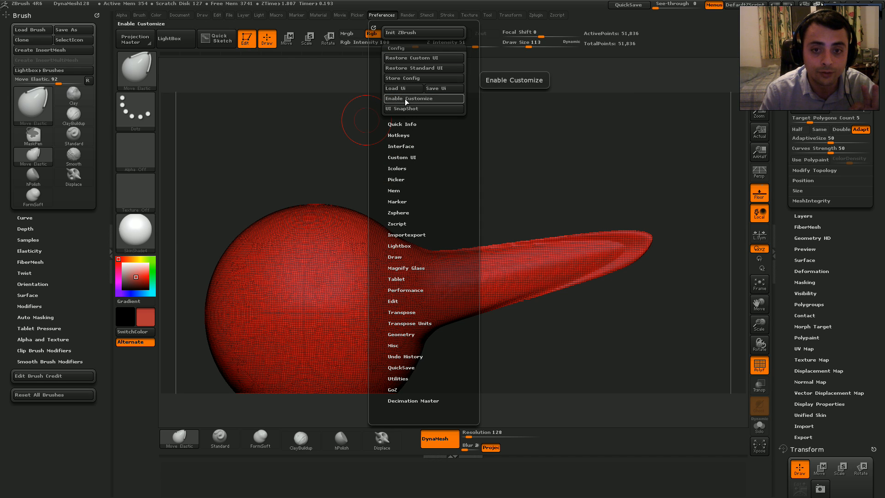
{"action": "left_click", "coordinate": [383, 15]}
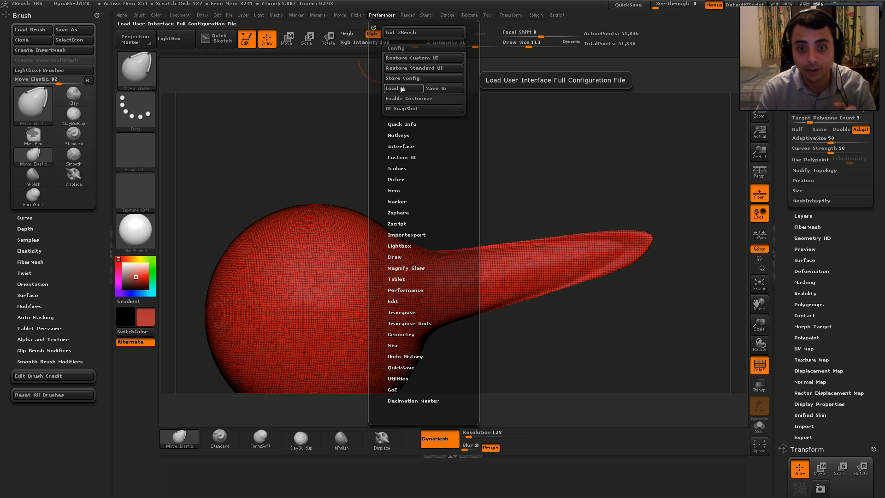
{"action": "left_click", "coordinate": [439, 90]}
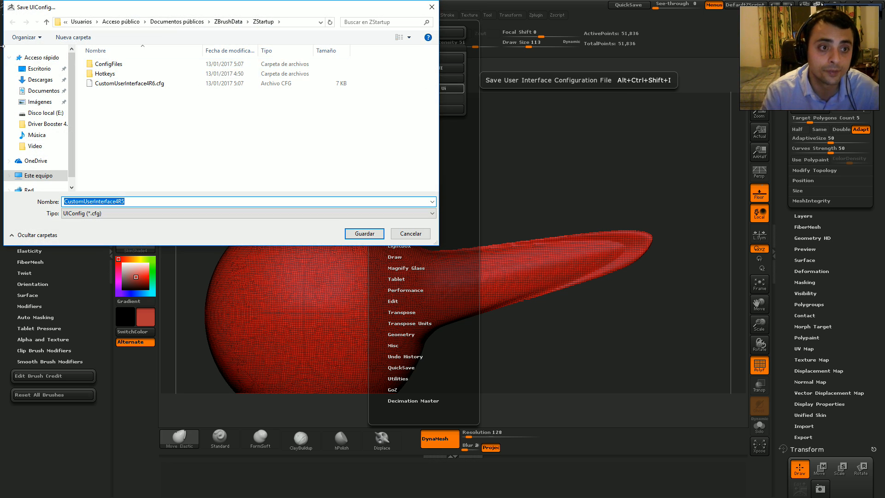
{"action": "left_click", "coordinate": [38, 69]}
{"action": "double_click", "coordinate": [150, 201]}
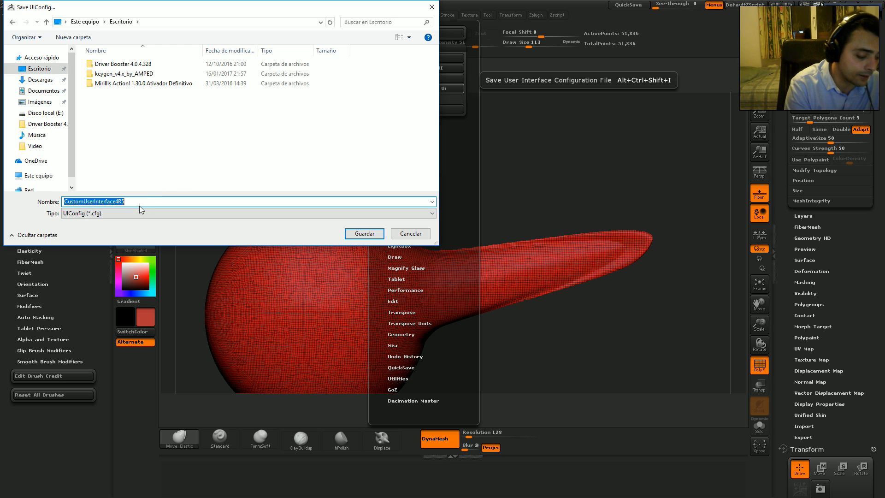
{"action": "type", "text": "pinceles"}
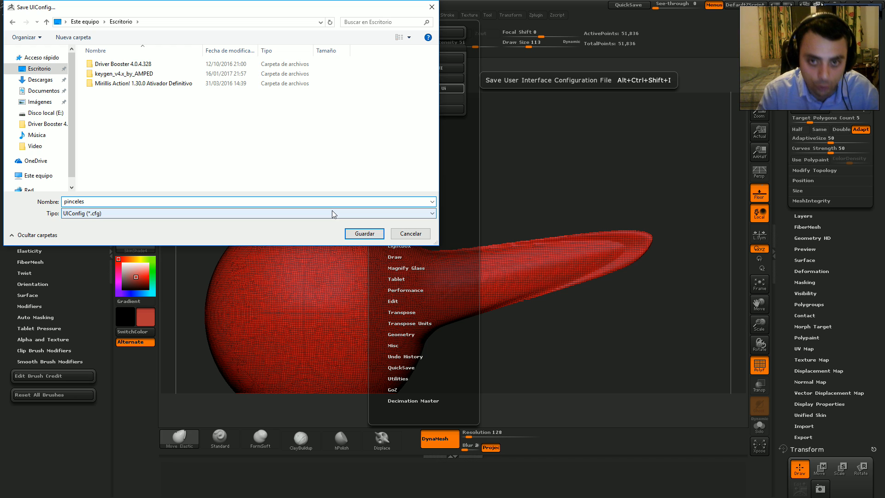
{"action": "left_click", "coordinate": [362, 234]}
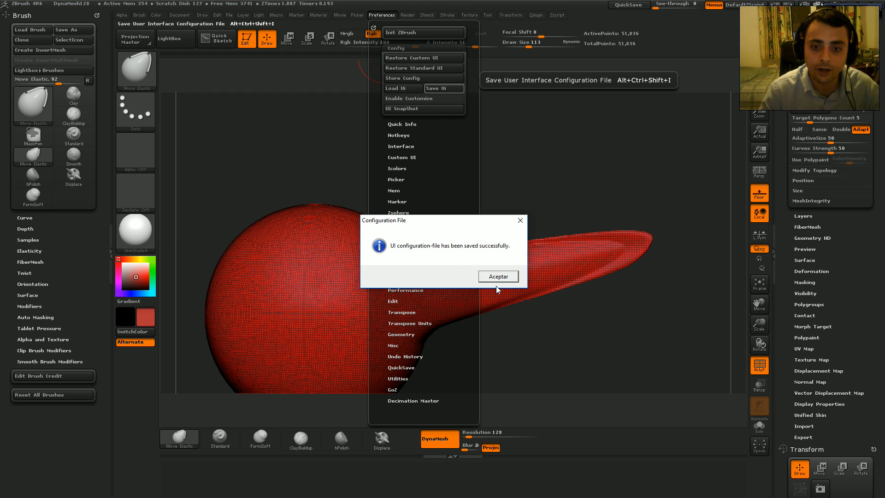
{"action": "left_click", "coordinate": [498, 277]}
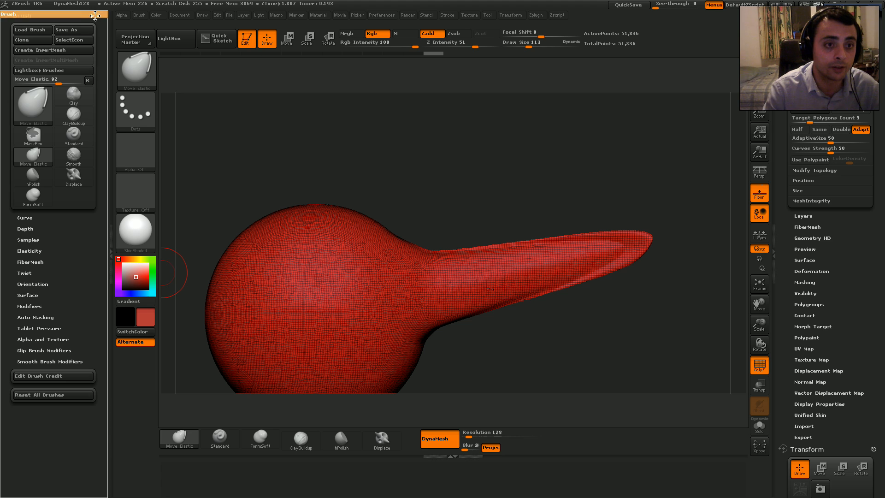
Remove the Brush palette from the left tray and collapse the empty tray.
{"action": "mouse_move", "coordinate": [22, 15]}
{"action": "left_mouse_down"}
{"action": "mouse_move", "coordinate": [185, 76]}
{"action": "mouse_move", "coordinate": [298, 136]}
{"action": "mouse_move", "coordinate": [149, 20]}
{"action": "mouse_move", "coordinate": [113, 18]}
{"action": "mouse_move", "coordinate": [313, 143]}
{"action": "mouse_move", "coordinate": [298, 134]}
{"action": "left_mouse_up"}
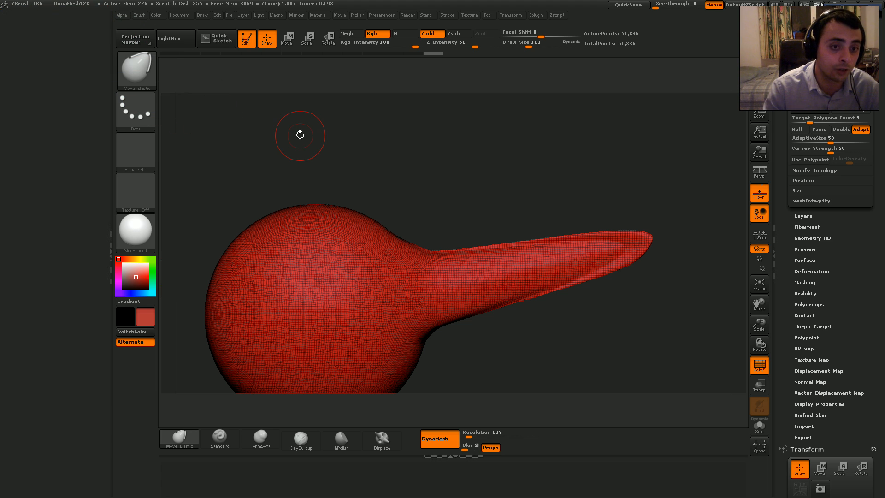
{"action": "left_click", "coordinate": [111, 252]}
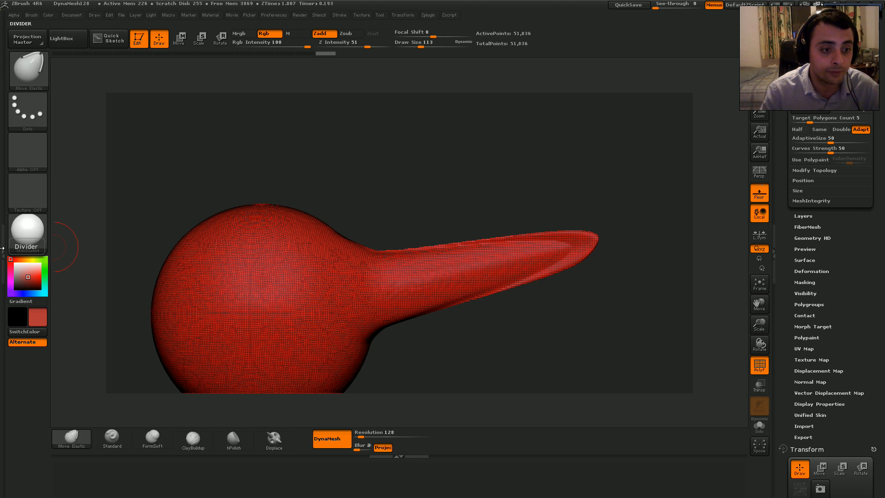
{"action": "left_click_drag", "start_coordinate": [3, 242], "coordinate": [107, 232]}
{"action": "left_click", "coordinate": [108, 239]}
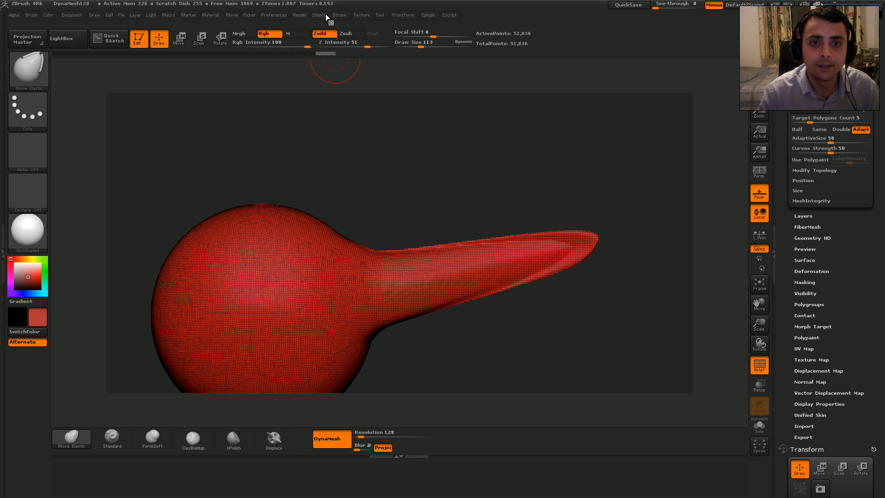
{"action": "left_click", "coordinate": [276, 13]}
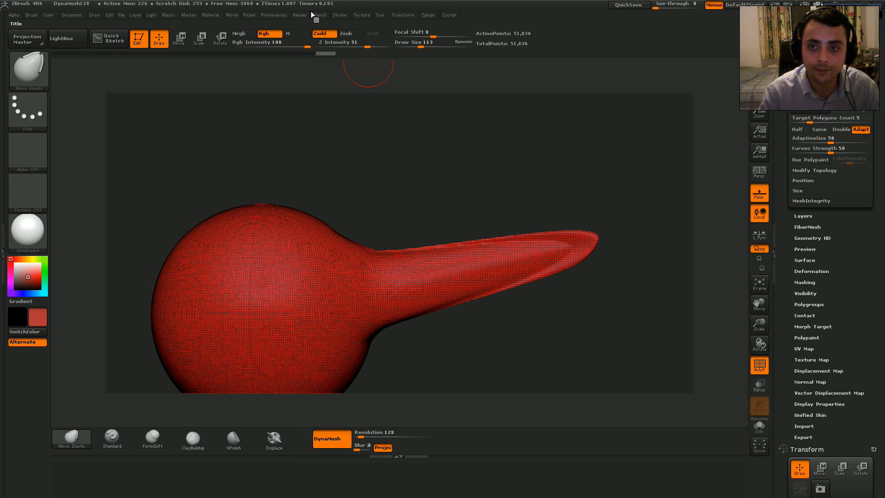
{"action": "left_click", "coordinate": [279, 15]}
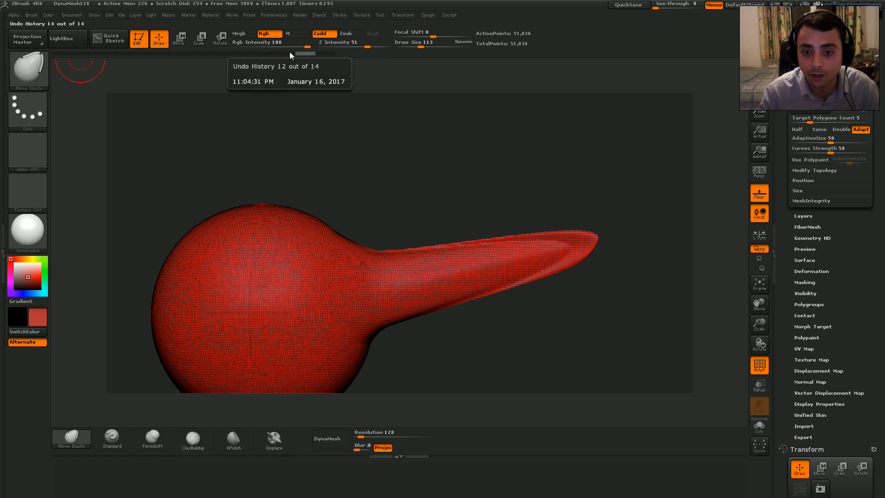
Step back through the undo history to the plain sphere and return to the stretched model.
{"action": "left_click_drag", "start_coordinate": [267, 53], "coordinate": [204, 53]}
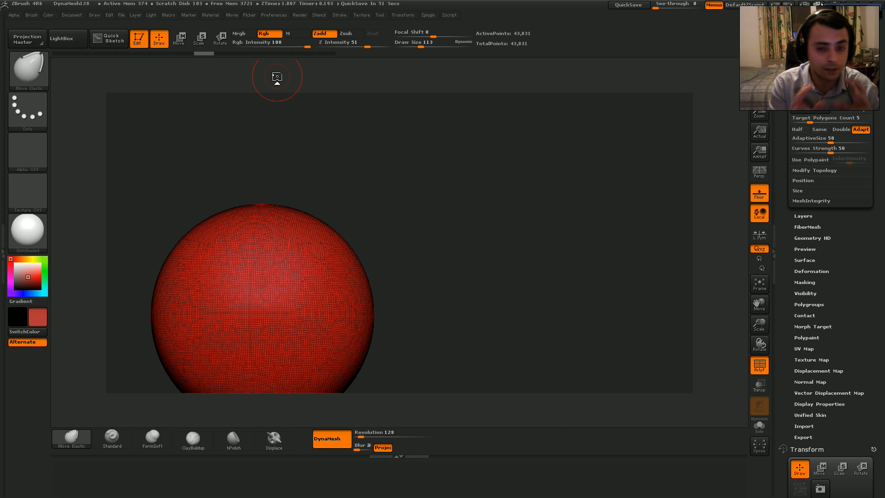
{"action": "left_click", "coordinate": [306, 53]}
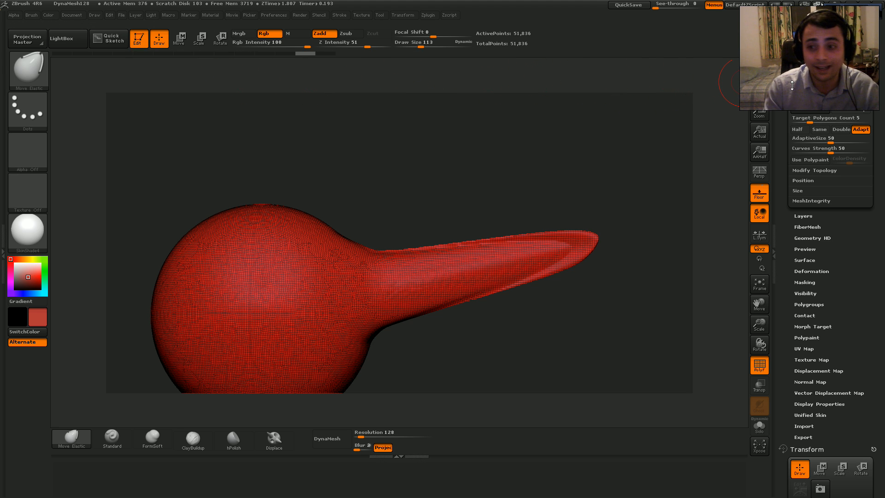
{"action": "mouse_move", "coordinate": [324, 55]}
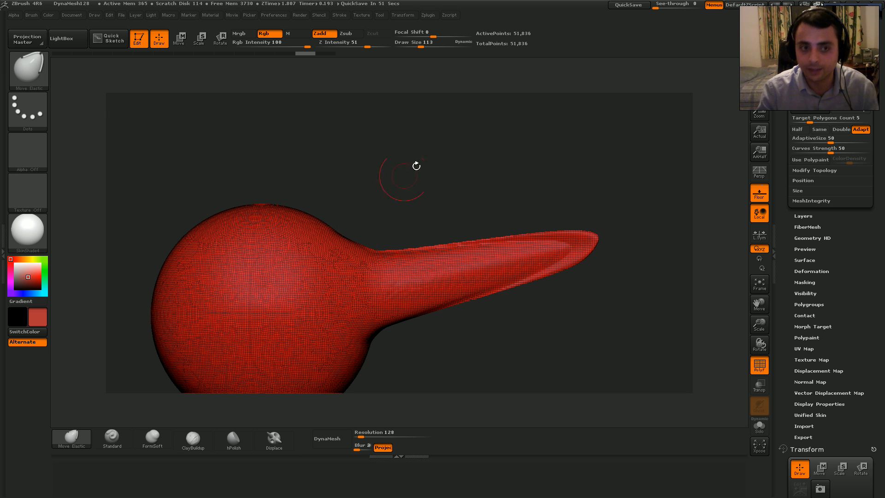
Fully initialize ZBrush, clearing all customized tools, materials, lights and document data.
{"action": "mouse_move", "coordinate": [458, 187]}
{"action": "left_mouse_down", "text": "shift"}
{"action": "mouse_move", "coordinate": [433, 204]}
{"action": "mouse_move", "coordinate": [372, 151]}
{"action": "left_mouse_up", "text": "shift"}
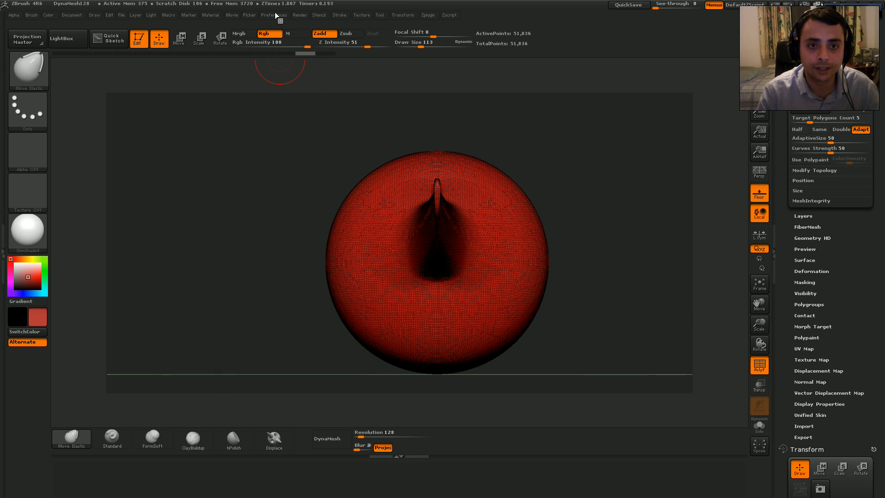
{"action": "left_click", "coordinate": [276, 18]}
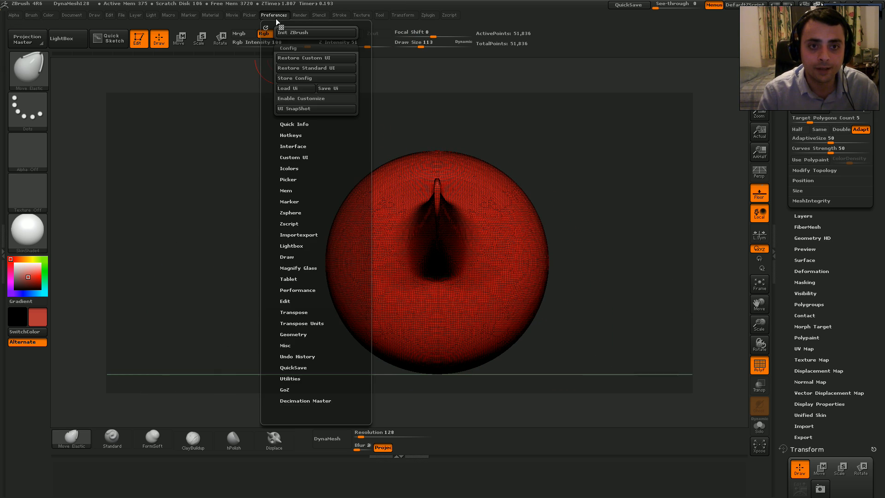
{"action": "left_click", "coordinate": [303, 32]}
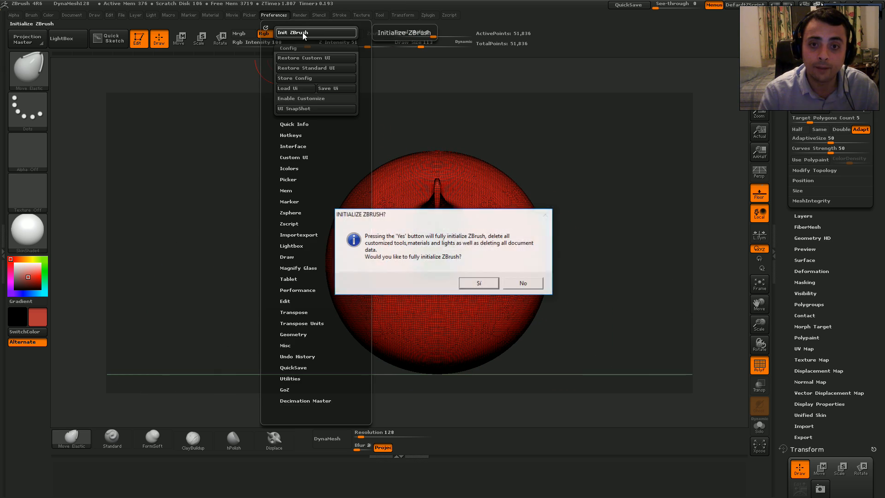
{"action": "left_click", "coordinate": [476, 285]}
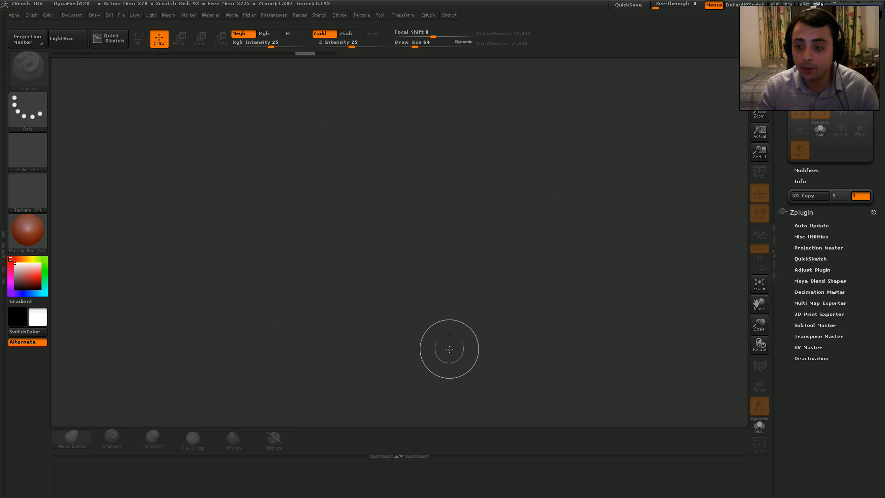
Look through LightBox's Tool, Brush and Texture categories, and load the DynaMesh128 sphere from its projects.
{"action": "left_click", "coordinate": [71, 42]}
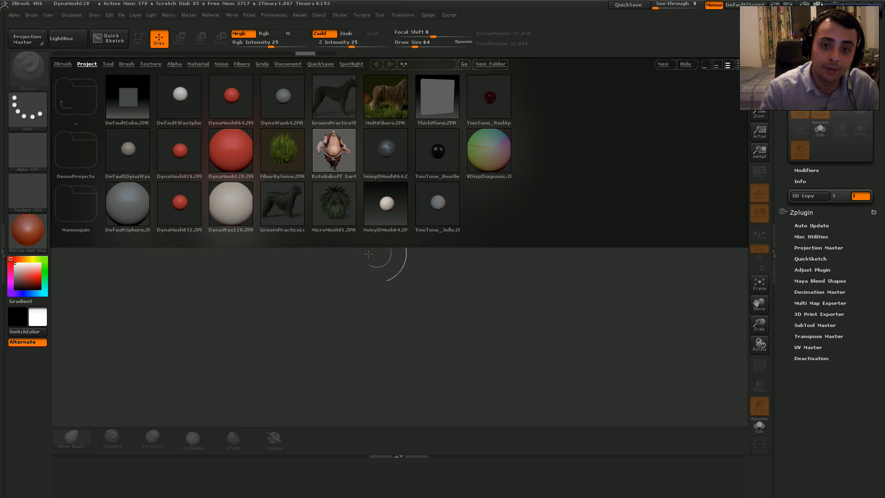
{"action": "left_click", "coordinate": [109, 64]}
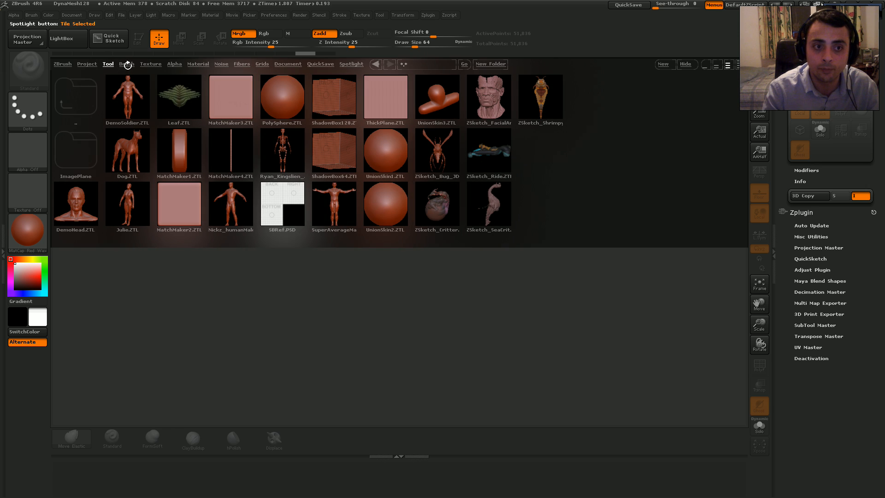
{"action": "left_click", "coordinate": [128, 65]}
{"action": "left_click", "coordinate": [151, 64]}
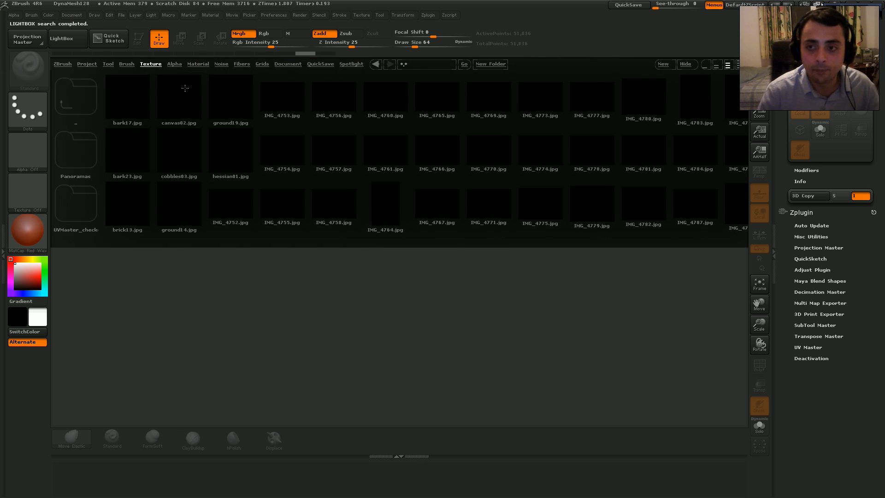
{"action": "left_click", "coordinate": [126, 64]}
{"action": "left_click", "coordinate": [108, 64]}
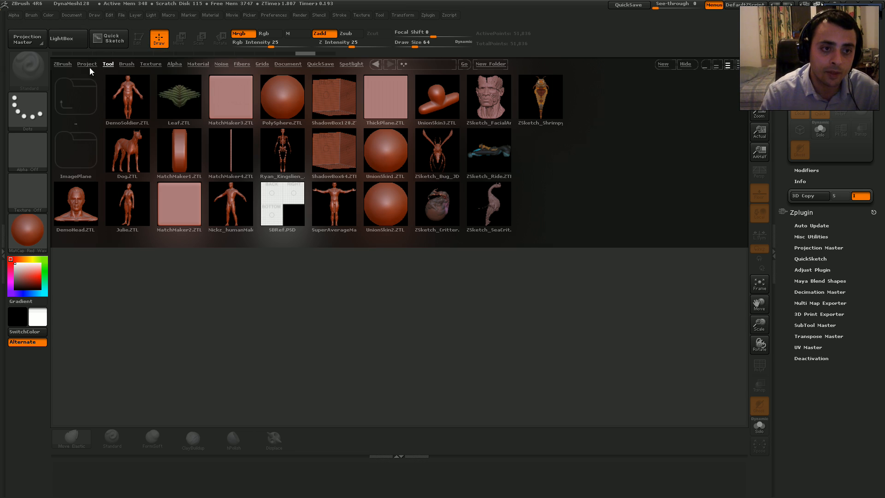
{"action": "left_click", "coordinate": [88, 64]}
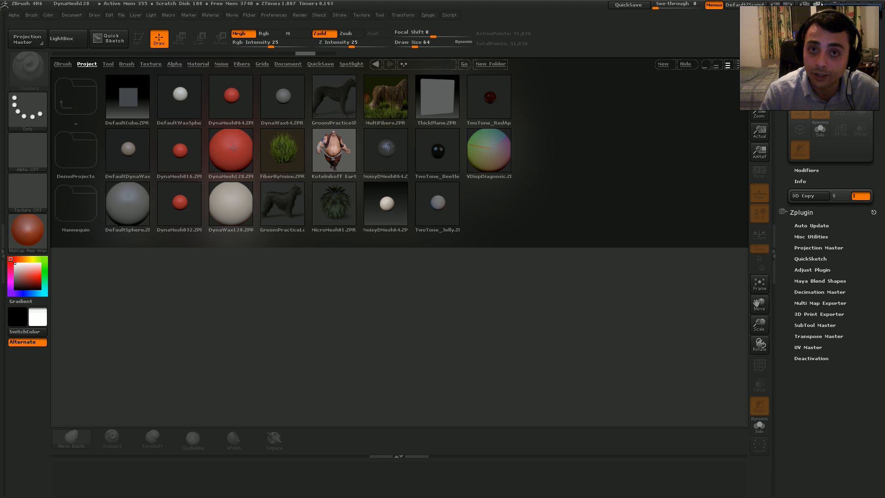
{"action": "double_click", "coordinate": [234, 149]}
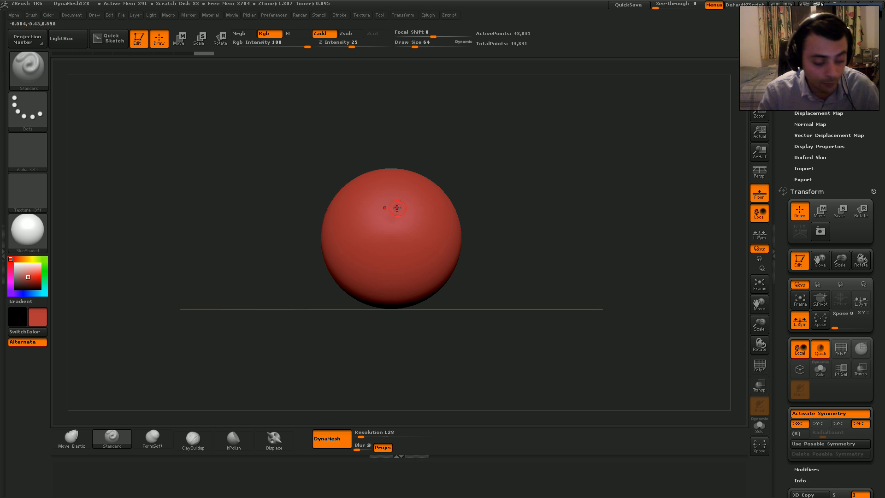
Toggle X-axis symmetry off and on again over the sphere, leaving it active.
{"action": "key", "text": "x"}
{"action": "key", "text": "x"}
{"action": "key", "text": "x"}
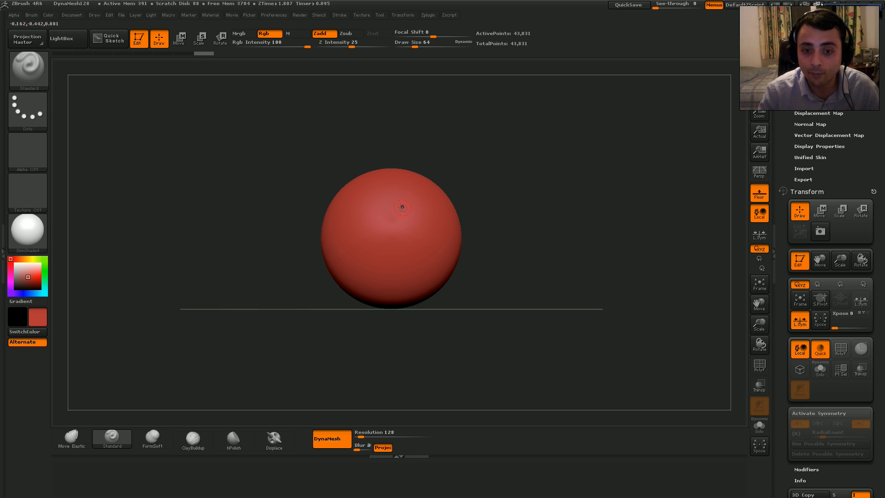
{"action": "key", "text": "x"}
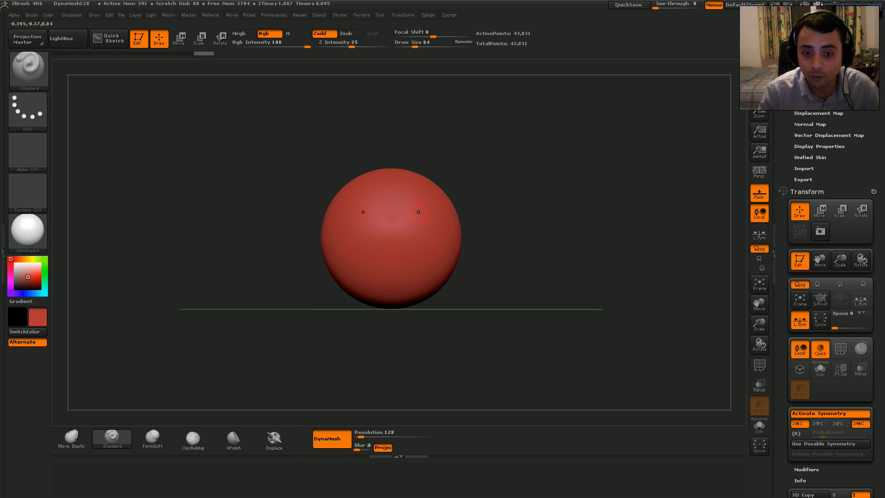
Sculpt a mirrored pair of eyes on the sphere with the Standard brush, and undo all the strokes.
{"action": "mouse_move", "coordinate": [419, 212]}
{"action": "left_mouse_down"}
{"action": "mouse_move", "coordinate": [442, 206]}
{"action": "mouse_move", "coordinate": [406, 233]}
{"action": "mouse_move", "coordinate": [422, 248]}
{"action": "mouse_move", "coordinate": [440, 243]}
{"action": "mouse_move", "coordinate": [446, 215]}
{"action": "mouse_move", "coordinate": [428, 225]}
{"action": "left_mouse_up"}
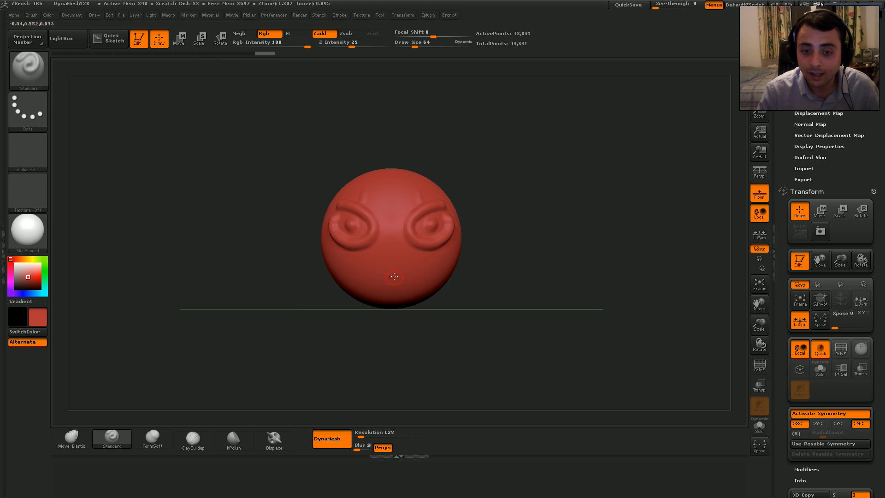
{"action": "key", "text": "ctrl"}
{"action": "key", "text": "ctrl+z"}
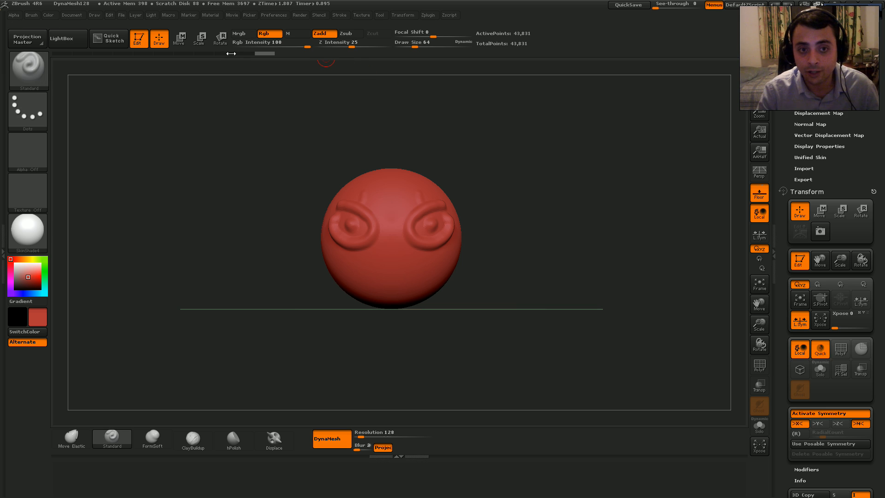
{"action": "key", "text": "ctrl"}
{"action": "key", "text": "ctrl+z"}
{"action": "key", "text": "ctrl+z"}
{"action": "key", "text": "ctrl+z"}
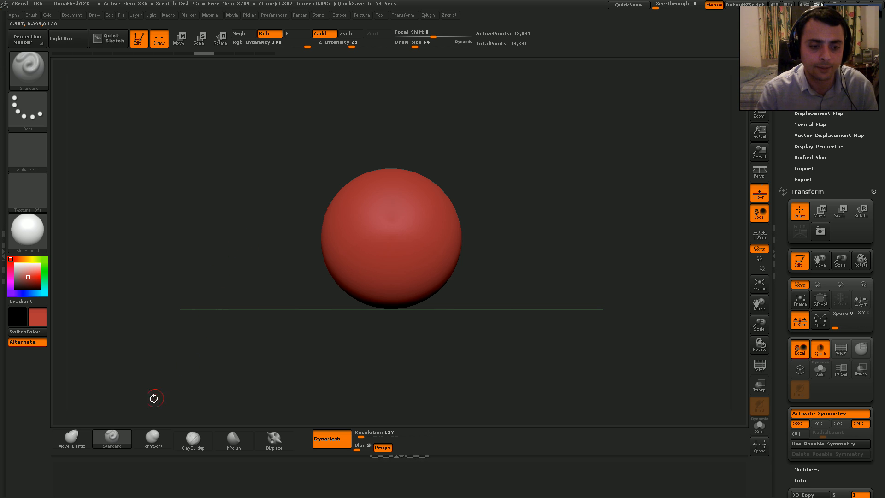
Select the Move Elastic brush from the shelf for working on the DynaMesh sphere.
{"action": "left_click", "coordinate": [77, 438]}
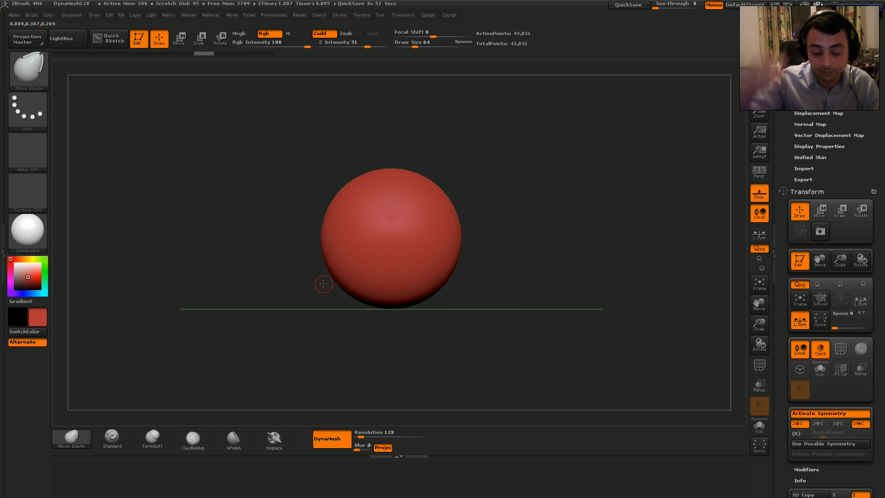
{"action": "mouse_move", "coordinate": [433, 170]}
{"action": "left_mouse_down"}
{"action": "mouse_move", "coordinate": [442, 173]}
{"action": "mouse_move", "coordinate": [415, 172]}
{"action": "mouse_move", "coordinate": [456, 156]}
{"action": "mouse_move", "coordinate": [429, 159]}
{"action": "mouse_move", "coordinate": [431, 225]}
{"action": "mouse_move", "coordinate": [414, 219]}
{"action": "mouse_move", "coordinate": [454, 208]}
{"action": "mouse_move", "coordinate": [439, 202]}
{"action": "mouse_move", "coordinate": [417, 212]}
{"action": "mouse_move", "coordinate": [461, 205]}
{"action": "mouse_move", "coordinate": [418, 255]}
{"action": "mouse_move", "coordinate": [455, 171]}
{"action": "mouse_move", "coordinate": [484, 174]}
{"action": "mouse_move", "coordinate": [446, 179]}
{"action": "left_mouse_up"}
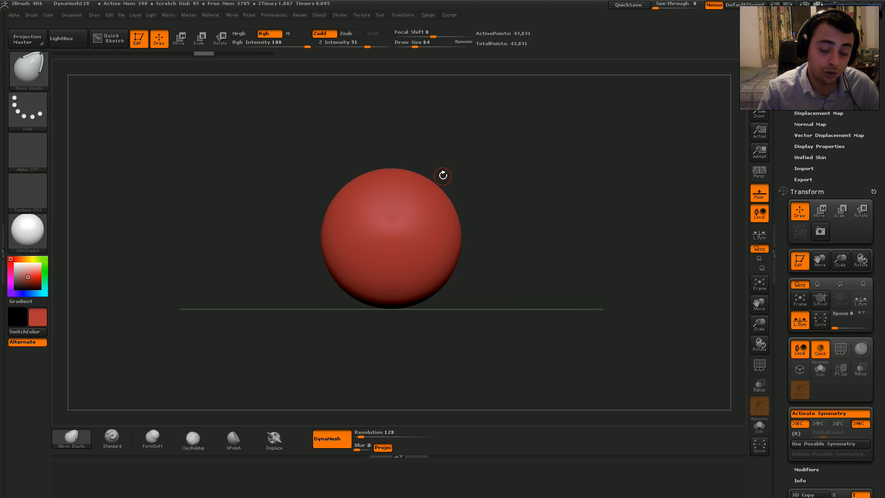
{"action": "left_click_drag", "start_coordinate": [493, 89], "coordinate": [468, 155]}
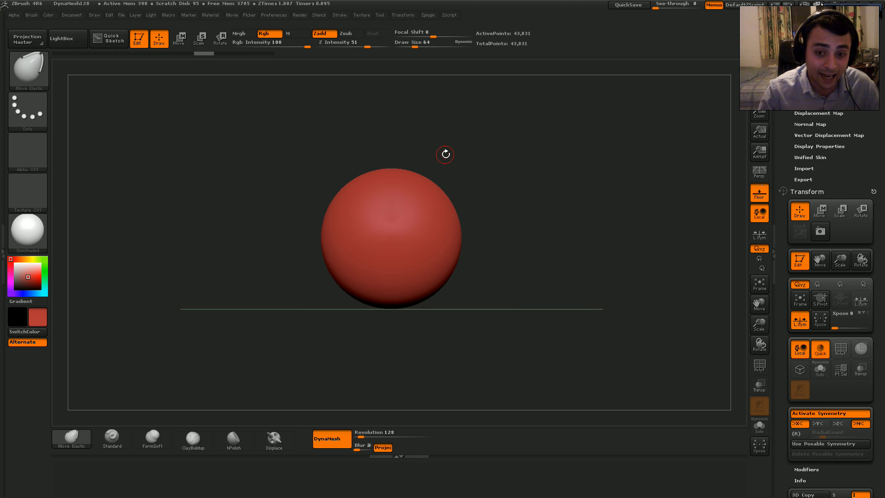
{"action": "left_click_drag", "start_coordinate": [457, 148], "coordinate": [496, 153]}
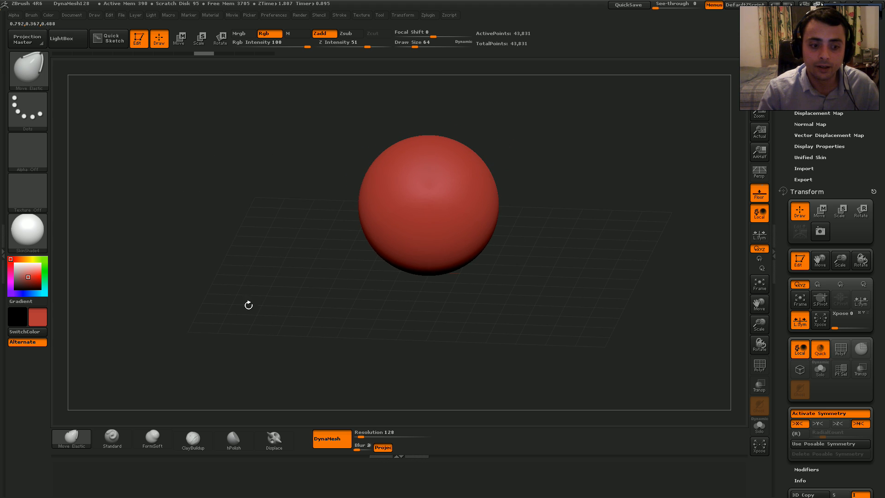
Try stretching the front of the sphere with the Move Elastic brush at draw size 64, and undo the strokes.
{"action": "left_click", "coordinate": [112, 436]}
{"action": "left_click", "coordinate": [71, 438]}
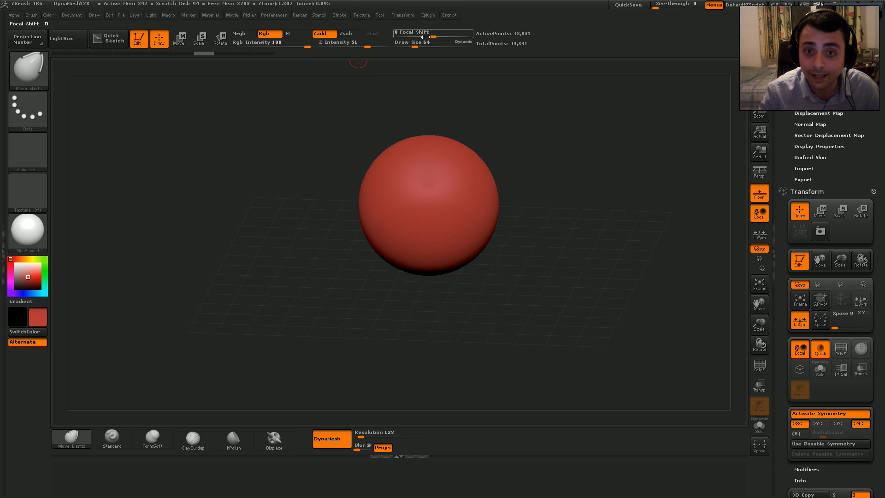
{"action": "key", "text": "s"}
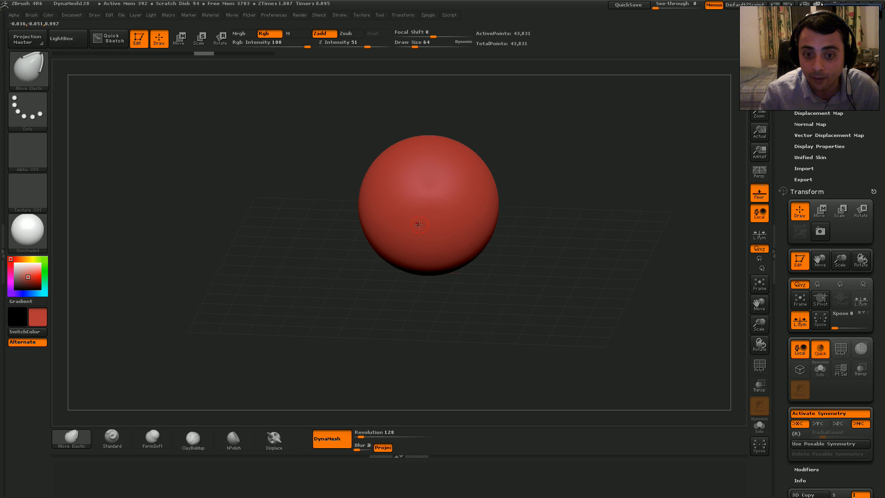
{"action": "mouse_move", "coordinate": [421, 214]}
{"action": "left_mouse_down"}
{"action": "mouse_move", "coordinate": [421, 240]}
{"action": "mouse_move", "coordinate": [422, 216]}
{"action": "left_mouse_up"}
{"action": "key", "text": "ctrl+z"}
{"action": "right_click_drag", "start_coordinate": [422, 216], "coordinate": [472, 216]}
{"action": "left_click_drag", "start_coordinate": [412, 217], "coordinate": [466, 218]}
{"action": "key", "text": "ctrl+z"}
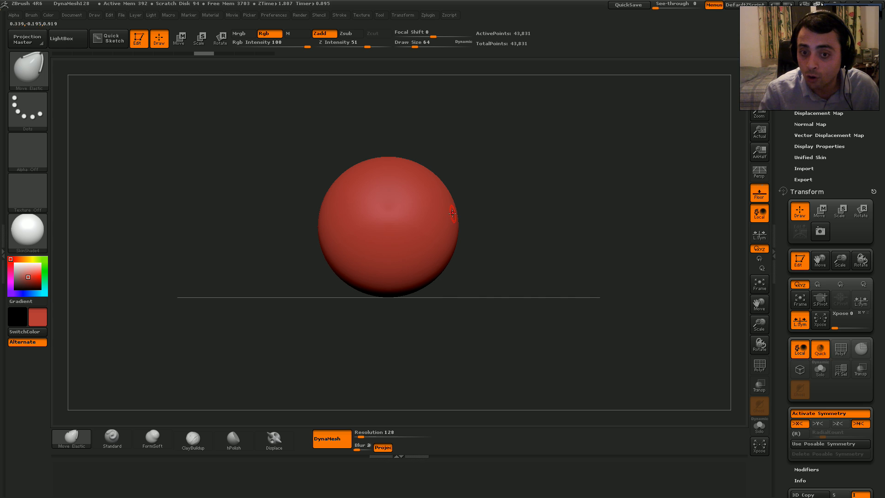
Pull several small spikes out of the sphere with the small Move Elastic brush, and undo them all.
{"action": "mouse_move", "coordinate": [457, 222]}
{"action": "left_mouse_down"}
{"action": "mouse_move", "coordinate": [482, 220]}
{"action": "mouse_move", "coordinate": [464, 198]}
{"action": "mouse_move", "coordinate": [481, 198]}
{"action": "mouse_move", "coordinate": [480, 186]}
{"action": "mouse_move", "coordinate": [449, 208]}
{"action": "left_mouse_up"}
{"action": "right_click_drag", "start_coordinate": [449, 208], "coordinate": [470, 216]}
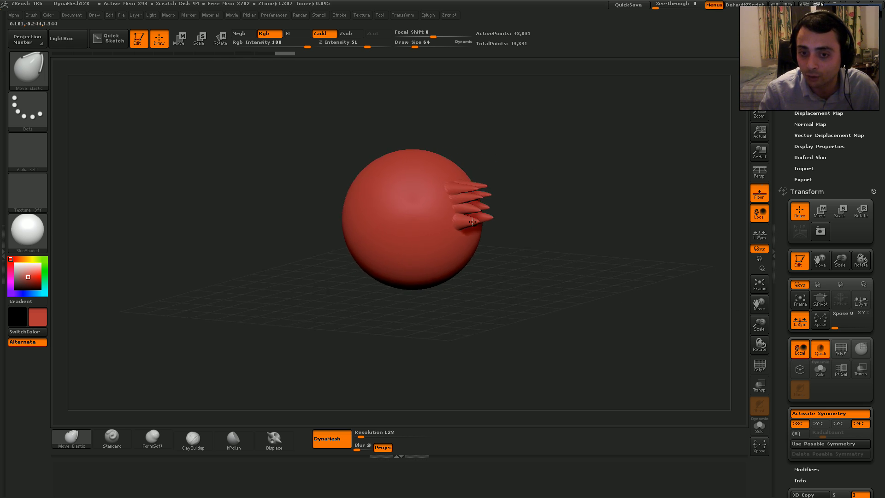
{"action": "right_click", "coordinate": [471, 216]}
{"action": "key", "text": "ctrl+z"}
{"action": "key", "text": "ctrl+z"}
{"action": "key", "text": "ctrl+z"}
{"action": "key", "text": "ctrl+z"}
{"action": "key", "text": "ctrl+z"}
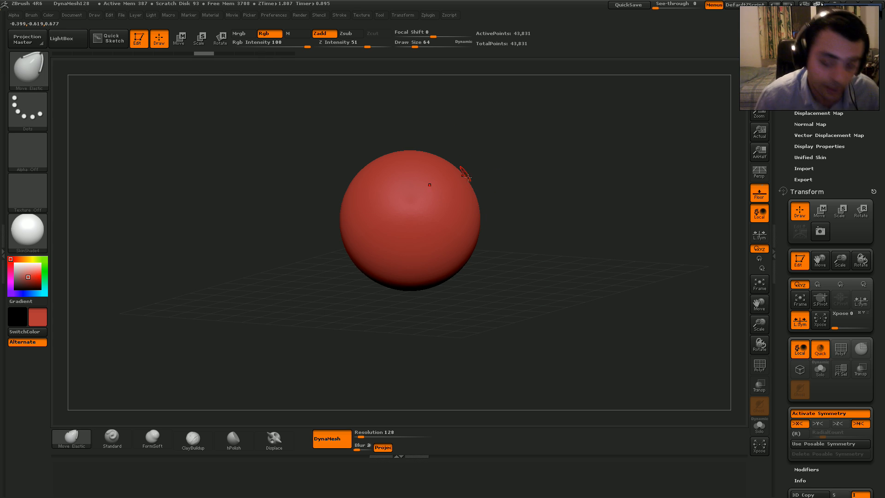
Enlarge the Move Elastic brush to draw size 434, try a broad pull on the sphere, and undo it.
{"action": "right_click_drag", "start_coordinate": [470, 194], "coordinate": [469, 193], "text": "shift"}
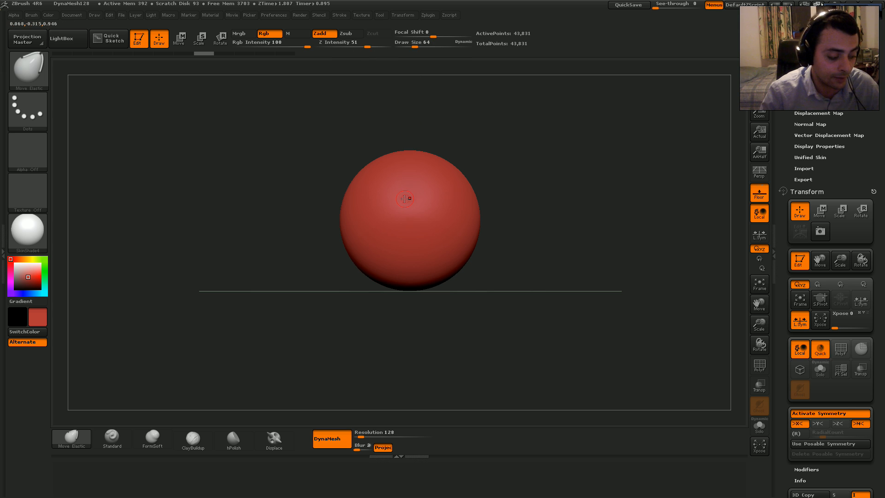
{"action": "key", "text": "s"}
{"action": "mouse_move", "coordinate": [406, 198]}
{"action": "left_mouse_down"}
{"action": "mouse_move", "coordinate": [438, 195]}
{"action": "mouse_move", "coordinate": [408, 202]}
{"action": "left_mouse_up"}
{"action": "key", "text": "s"}
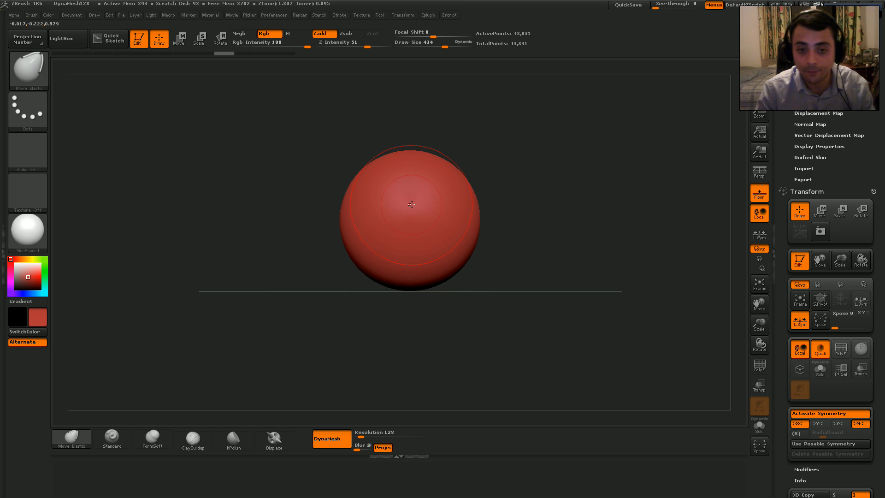
{"action": "right_click_drag", "start_coordinate": [422, 224], "coordinate": [420, 250]}
{"action": "mouse_move", "coordinate": [421, 249]}
{"action": "left_mouse_down"}
{"action": "mouse_move", "coordinate": [420, 217]}
{"action": "mouse_move", "coordinate": [422, 235]}
{"action": "left_mouse_up"}
{"action": "right_click_drag", "start_coordinate": [425, 222], "coordinate": [462, 187]}
{"action": "key", "text": "ctrl+z"}
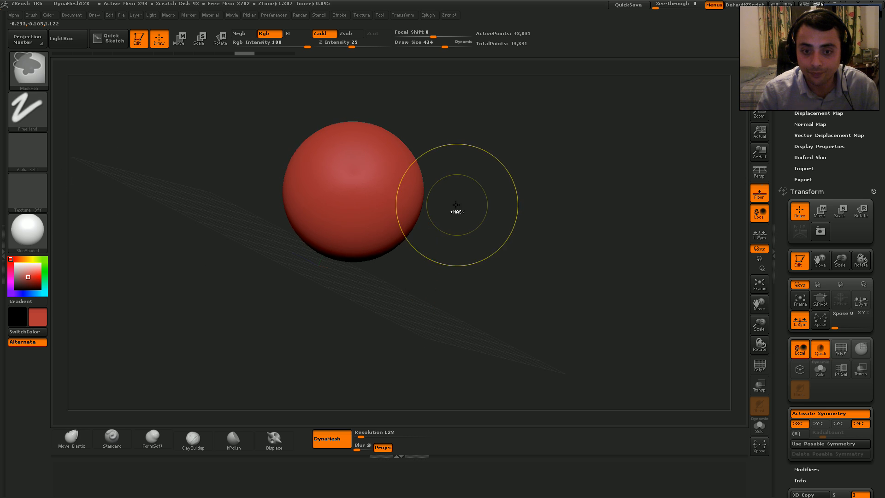
Pull the front of the sphere out into a long tapered snout in side view and inspect it from several angles.
{"action": "right_click_drag", "start_coordinate": [448, 220], "coordinate": [450, 207], "text": "shift"}
{"action": "left_click_drag", "start_coordinate": [409, 173], "coordinate": [454, 190]}
{"action": "mouse_move", "coordinate": [454, 190]}
{"action": "right_mouse_down"}
{"action": "mouse_move", "coordinate": [387, 184]}
{"action": "mouse_move", "coordinate": [474, 179]}
{"action": "right_mouse_up"}
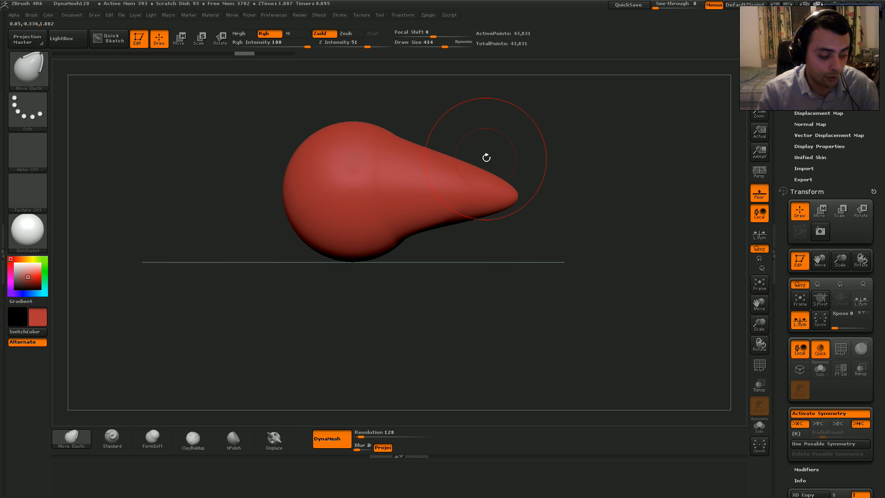
{"action": "mouse_move", "coordinate": [488, 142]}
{"action": "left_mouse_down"}
{"action": "mouse_move", "coordinate": [435, 146]}
{"action": "mouse_move", "coordinate": [480, 145]}
{"action": "left_mouse_up"}
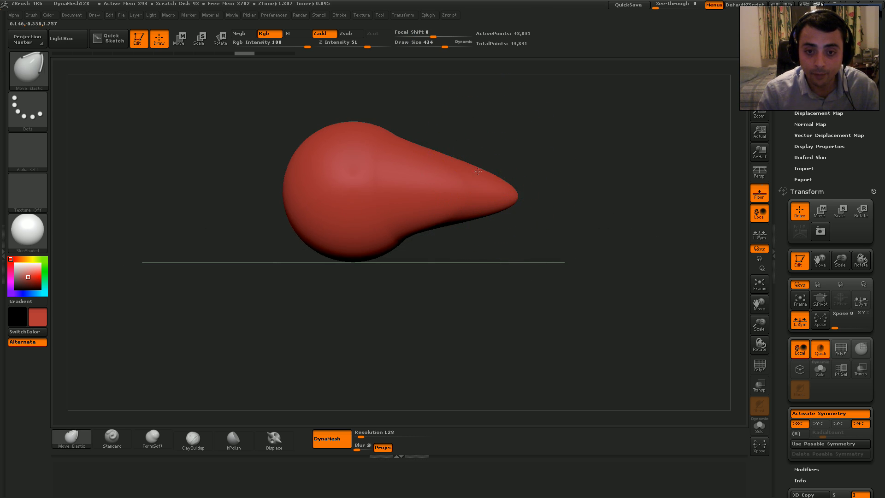
{"action": "right_click_drag", "start_coordinate": [475, 168], "coordinate": [472, 241]}
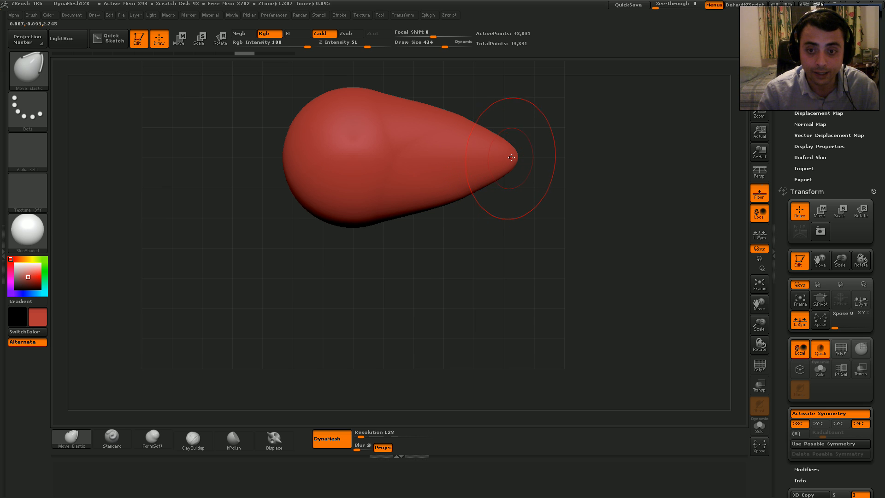
{"action": "right_click_drag", "start_coordinate": [516, 155], "coordinate": [487, 104]}
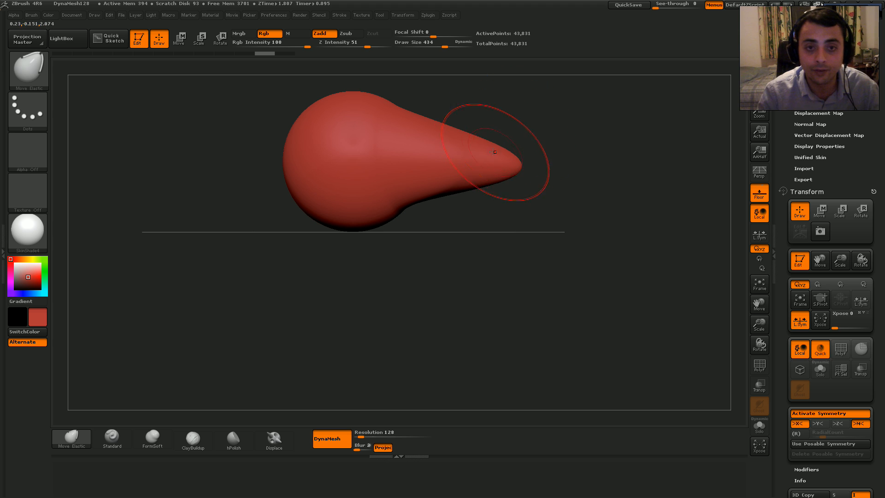
{"action": "right_click_drag", "start_coordinate": [500, 149], "coordinate": [539, 151]}
{"action": "mouse_move", "coordinate": [437, 179]}
{"action": "left_mouse_down"}
{"action": "mouse_move", "coordinate": [468, 194]}
{"action": "mouse_move", "coordinate": [457, 185]}
{"action": "left_mouse_up"}
{"action": "right_click_drag", "start_coordinate": [386, 187], "coordinate": [423, 168], "text": "shift"}
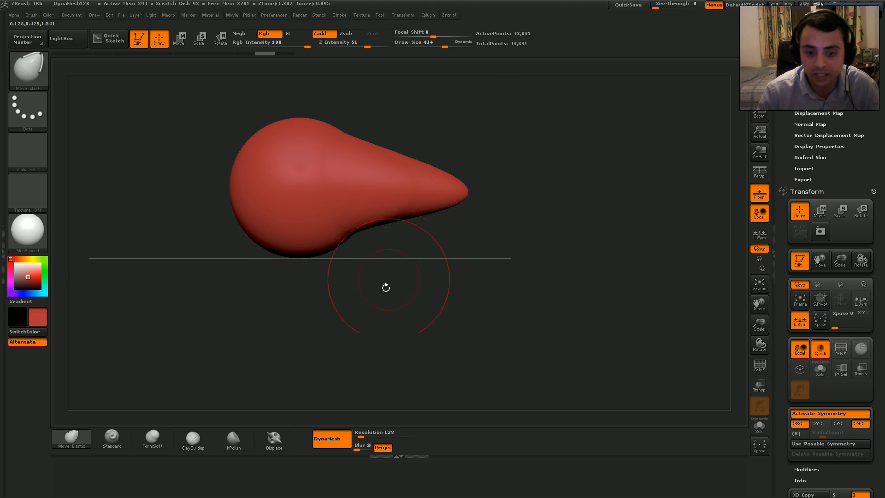
Set the Move Elastic brush to draw size 426 and focal shift -61, and check its falloff over the snout.
{"action": "key", "text": "s"}
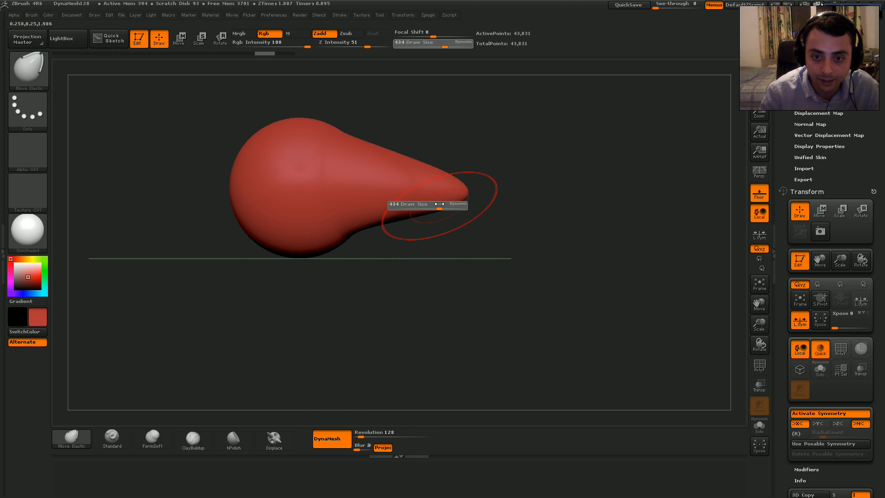
{"action": "left_click_drag", "start_coordinate": [439, 203], "coordinate": [440, 197]}
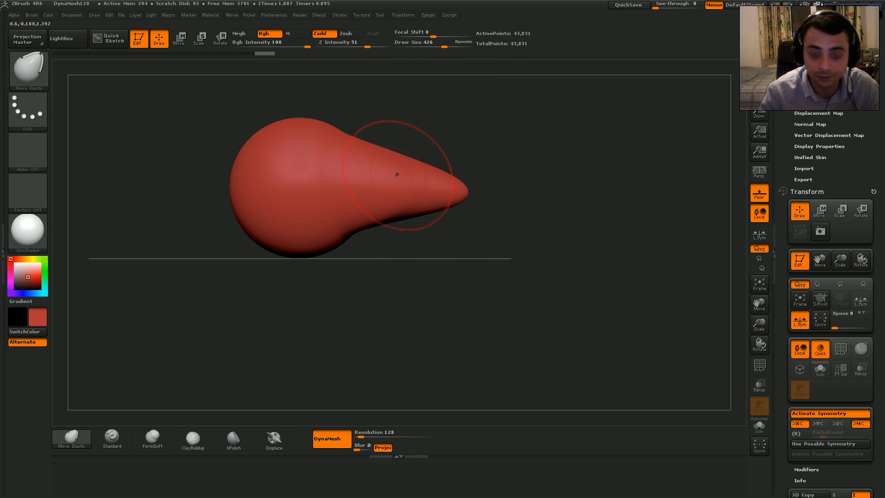
{"action": "key", "text": "o"}
{"action": "left_click_drag", "start_coordinate": [408, 172], "coordinate": [380, 170]}
{"action": "left_click_drag", "start_coordinate": [454, 160], "coordinate": [361, 171]}
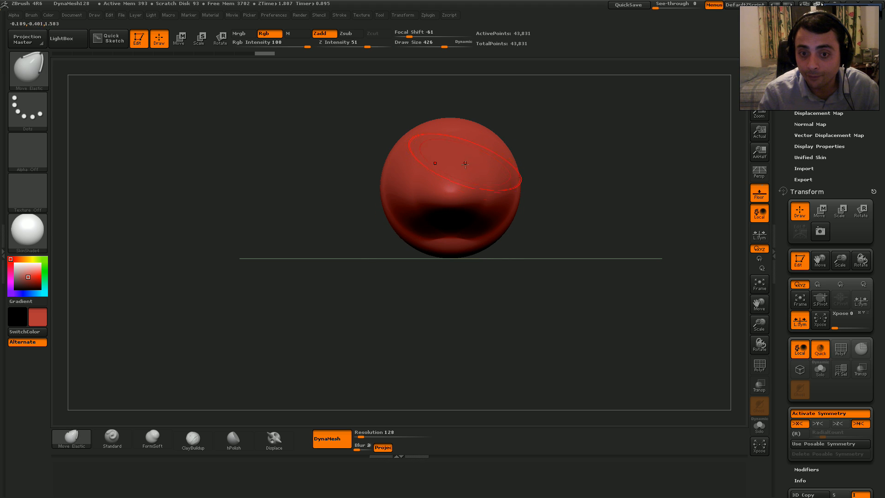
{"action": "left_click_drag", "start_coordinate": [372, 181], "coordinate": [483, 178], "text": "shift"}
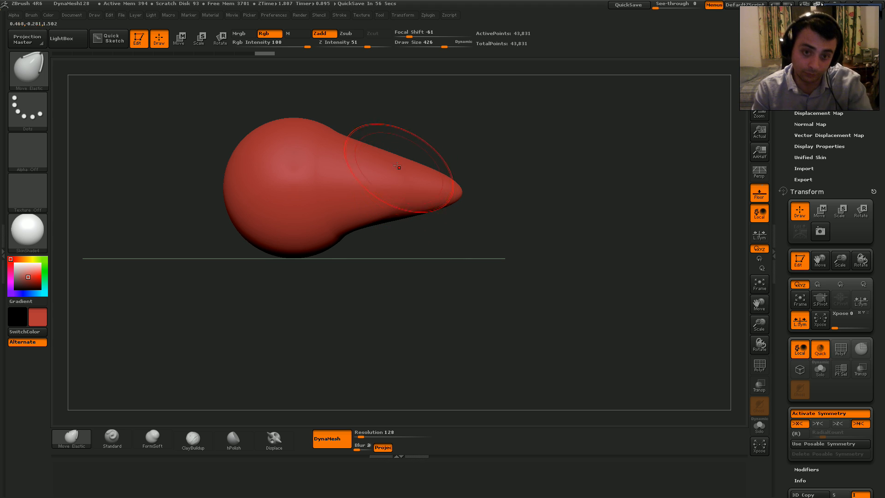
Undo the snout and test the harder falloff with trial pulls on the sphere, undoing each one.
{"action": "key", "text": "ctrl+z"}
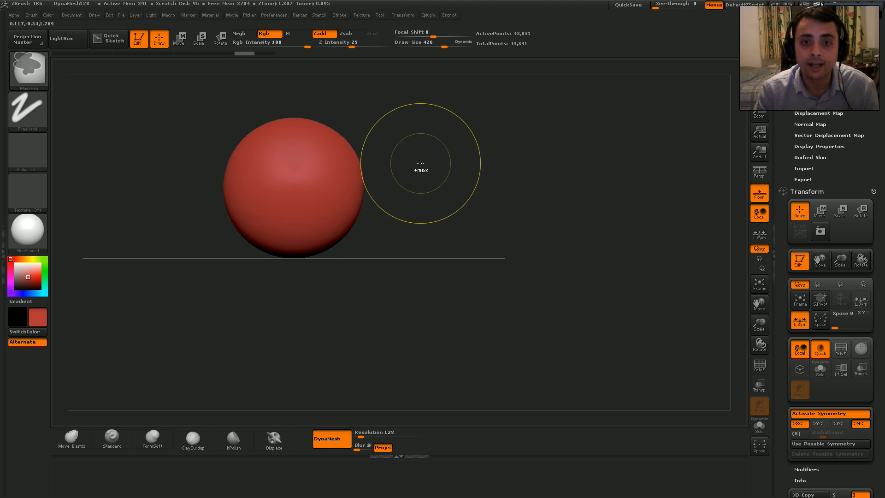
{"action": "mouse_move", "coordinate": [355, 148]}
{"action": "left_mouse_down"}
{"action": "mouse_move", "coordinate": [393, 179]}
{"action": "mouse_move", "coordinate": [376, 188]}
{"action": "mouse_move", "coordinate": [391, 189]}
{"action": "left_mouse_up"}
{"action": "key", "text": "ctrl+z"}
{"action": "right_click_drag", "start_coordinate": [411, 188], "coordinate": [369, 197]}
{"action": "right_click_drag", "start_coordinate": [453, 164], "coordinate": [437, 188]}
{"action": "key", "text": "ctrl+z"}
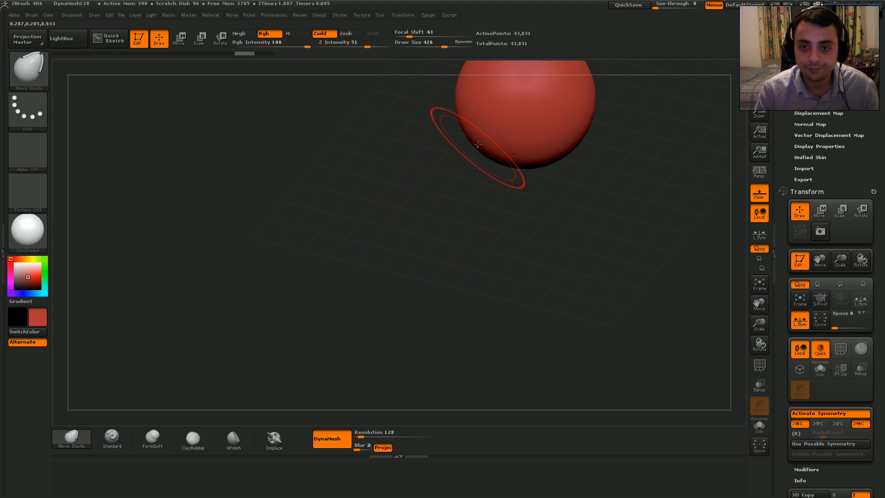
{"action": "mouse_move", "coordinate": [496, 99]}
{"action": "left_mouse_down"}
{"action": "mouse_move", "coordinate": [473, 143]}
{"action": "mouse_move", "coordinate": [492, 125]}
{"action": "mouse_move", "coordinate": [475, 137]}
{"action": "left_mouse_up"}
{"action": "key", "text": "ctrl+z"}
{"action": "right_click_drag", "start_coordinate": [478, 160], "coordinate": [468, 200], "text": "shift"}
{"action": "key", "text": "ctrl+z"}
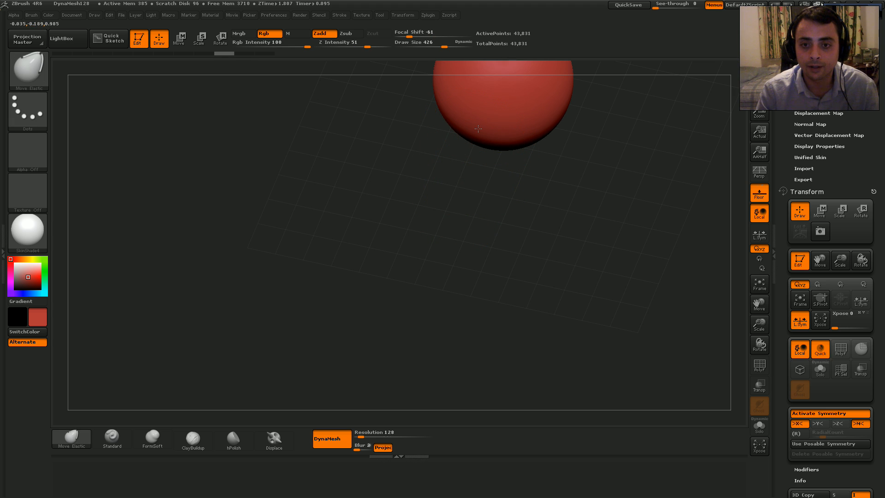
Pull a long snout out of the sphere at focal shift -61, and reshape its upper side at draw sizes 636 and 325.
{"action": "left_click_drag", "start_coordinate": [490, 85], "coordinate": [457, 157]}
{"action": "right_click_drag", "start_coordinate": [457, 157], "coordinate": [511, 151]}
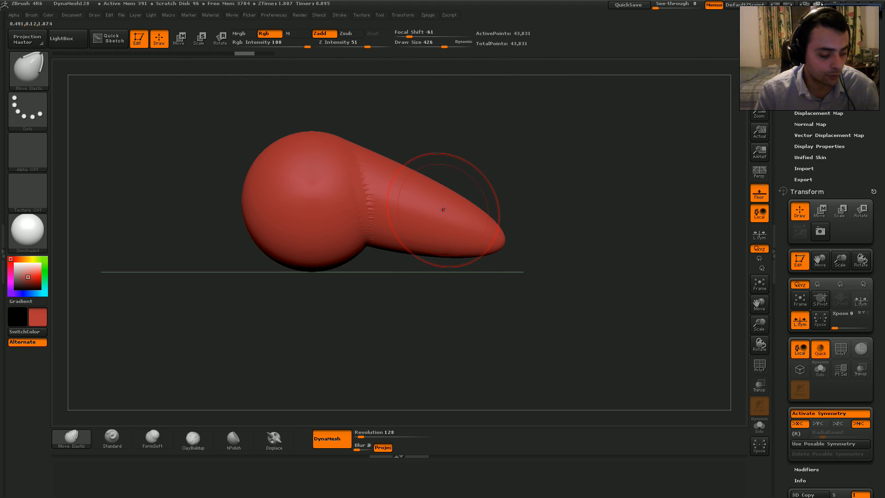
{"action": "key", "text": "s"}
{"action": "mouse_move", "coordinate": [443, 209]}
{"action": "left_mouse_down"}
{"action": "mouse_move", "coordinate": [457, 206]}
{"action": "mouse_move", "coordinate": [455, 215]}
{"action": "left_mouse_up"}
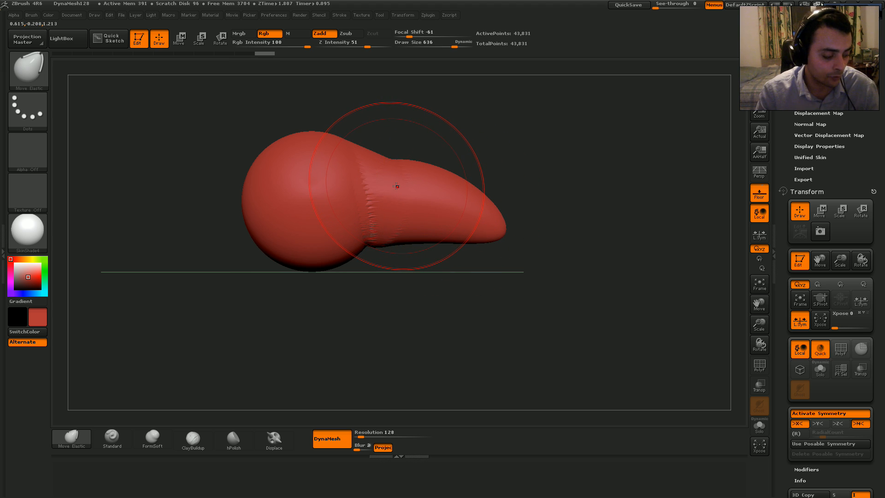
{"action": "key", "text": "s"}
{"action": "left_click_drag", "start_coordinate": [397, 185], "coordinate": [379, 186]}
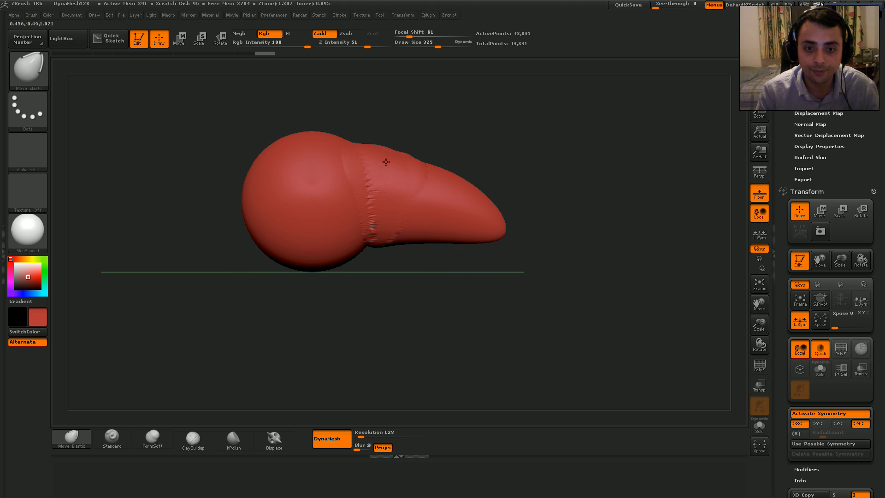
Reset the Move Elastic focal shift to 0, set the draw size to 270, and view the model from the front.
{"action": "left_click_drag", "start_coordinate": [438, 47], "coordinate": [423, 35]}
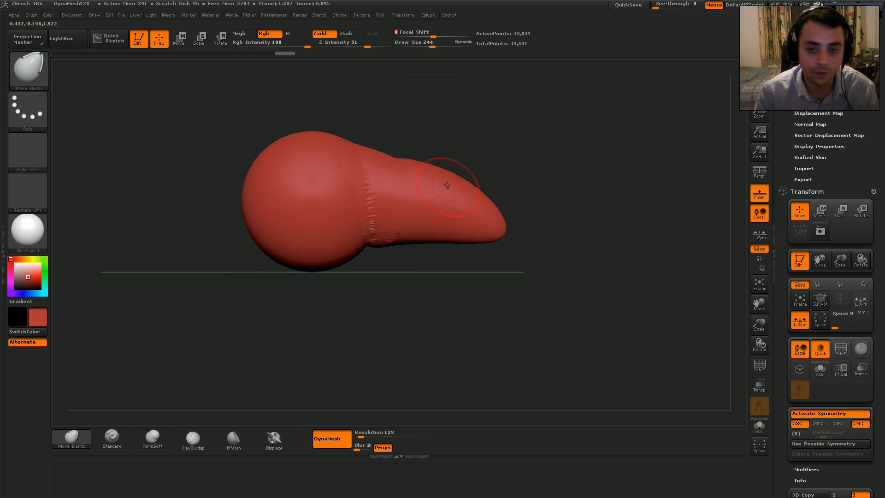
{"action": "key", "text": "o"}
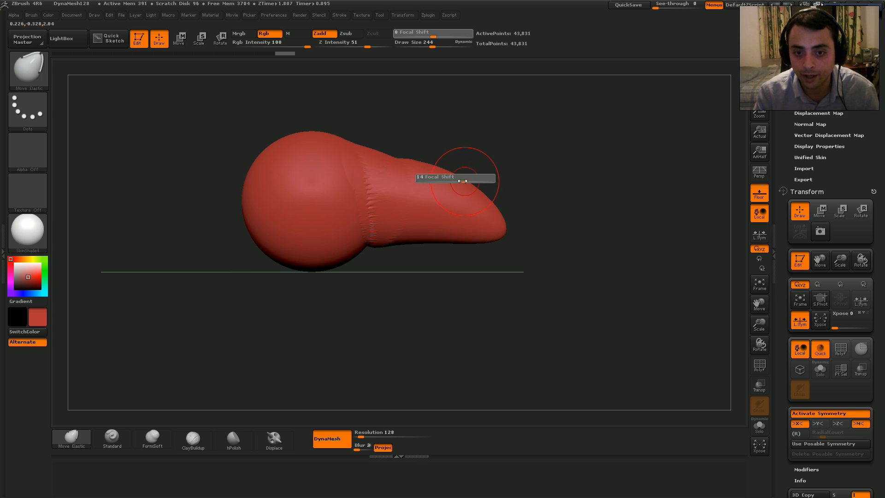
{"action": "key", "text": "s"}
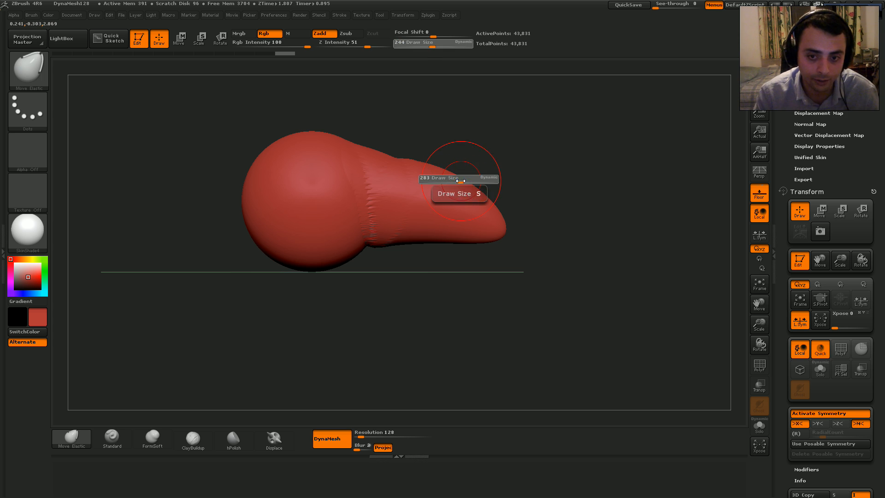
{"action": "mouse_move", "coordinate": [456, 180]}
{"action": "left_mouse_down"}
{"action": "mouse_move", "coordinate": [479, 182]}
{"action": "mouse_move", "coordinate": [427, 182]}
{"action": "mouse_move", "coordinate": [446, 181]}
{"action": "mouse_move", "coordinate": [433, 187]}
{"action": "mouse_move", "coordinate": [431, 229]}
{"action": "mouse_move", "coordinate": [404, 249]}
{"action": "left_mouse_up"}
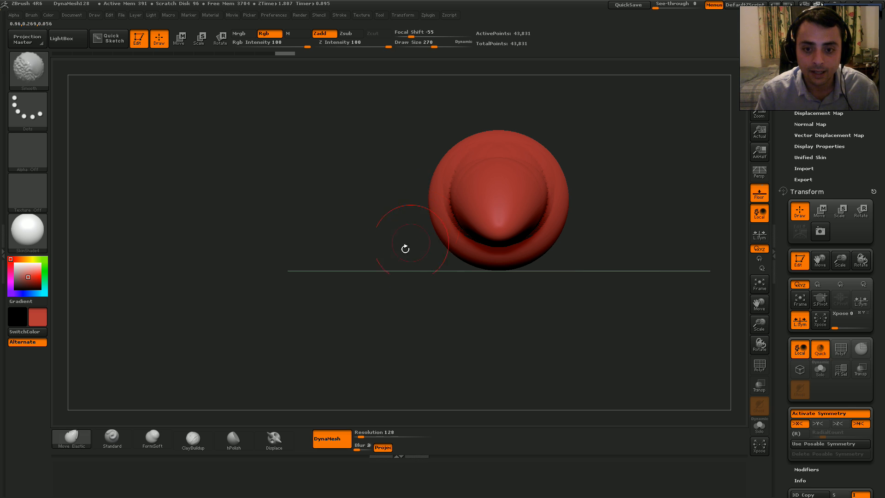
{"action": "left_click", "coordinate": [111, 437]}
{"action": "mouse_move", "coordinate": [420, 195]}
{"action": "left_mouse_down"}
{"action": "mouse_move", "coordinate": [435, 223]}
{"action": "mouse_move", "coordinate": [390, 223]}
{"action": "left_mouse_up"}
{"action": "key", "text": "s"}
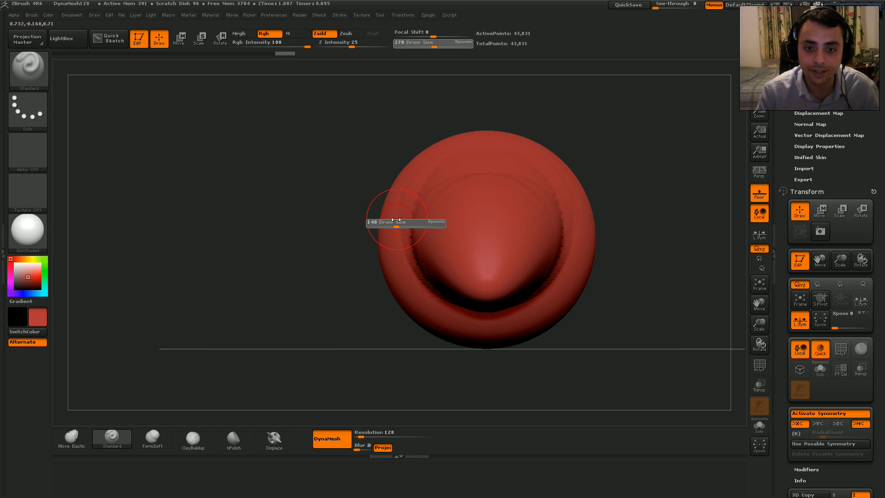
{"action": "left_click", "coordinate": [73, 439]}
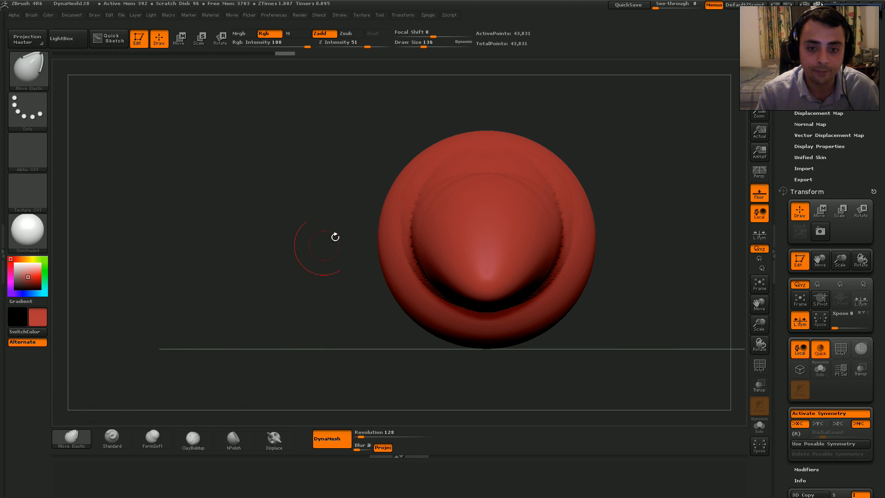
Set the Move Elastic draw size to 311, push in the mirrored sides of the head, and raise its crown.
{"action": "key", "text": "s"}
{"action": "left_click_drag", "start_coordinate": [337, 240], "coordinate": [350, 245]}
{"action": "right_click_drag", "start_coordinate": [377, 231], "coordinate": [380, 257]}
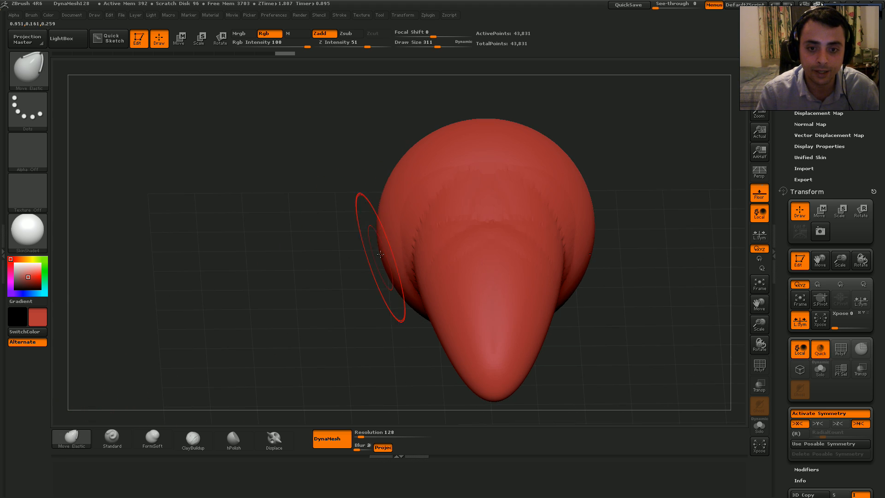
{"action": "left_click_drag", "start_coordinate": [381, 235], "coordinate": [397, 231]}
{"action": "right_click_drag", "start_coordinate": [353, 216], "coordinate": [382, 184]}
{"action": "left_click_drag", "start_coordinate": [356, 174], "coordinate": [359, 166]}
{"action": "left_click_drag", "start_coordinate": [292, 184], "coordinate": [284, 168]}
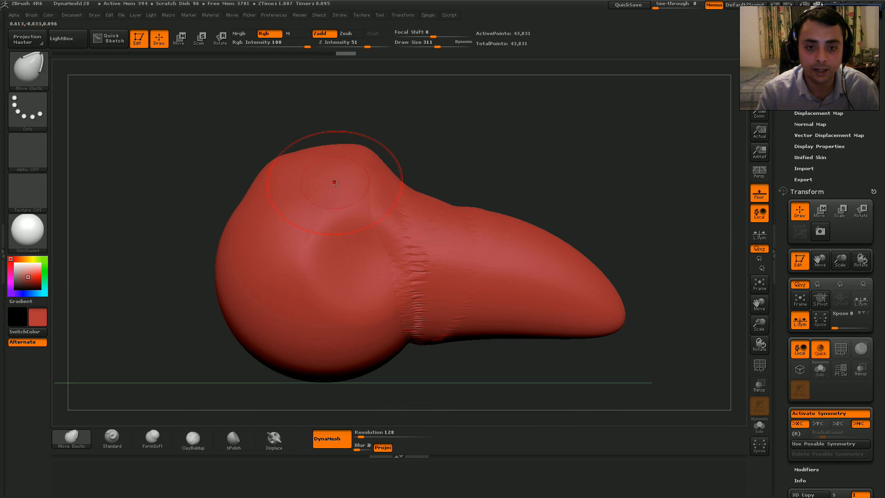
Reduce the draw size to 181 and pull out a mirrored pair of bumps from the top of the head.
{"action": "right_click_drag", "start_coordinate": [335, 183], "coordinate": [297, 250]}
{"action": "key", "text": "s"}
{"action": "left_click_drag", "start_coordinate": [342, 169], "coordinate": [331, 169]}
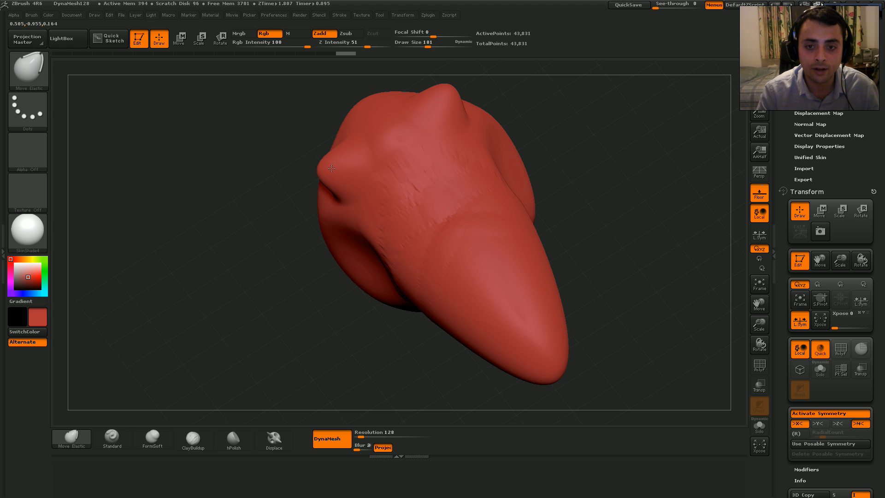
Push the surface beside the base of the snout into shape and pull the snout's tip slightly upward.
{"action": "right_click_drag", "start_coordinate": [346, 203], "coordinate": [377, 213]}
{"action": "left_click_drag", "start_coordinate": [399, 194], "coordinate": [404, 193]}
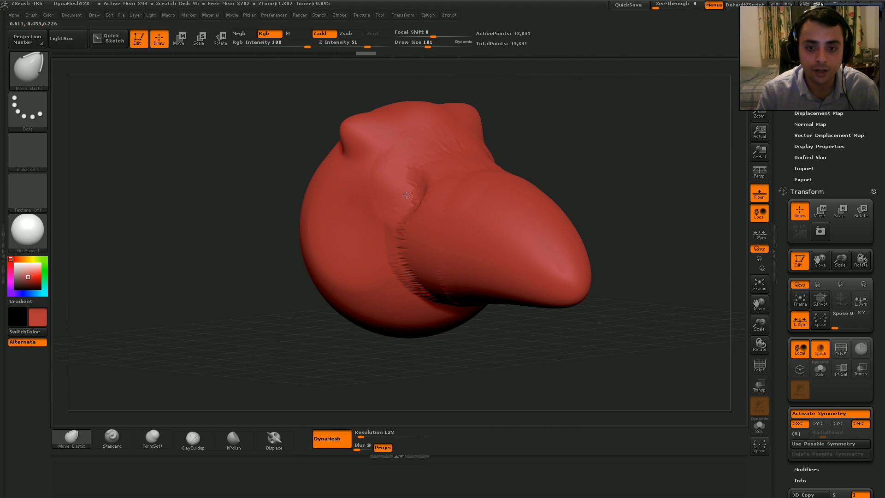
{"action": "right_click_drag", "start_coordinate": [436, 222], "coordinate": [464, 212]}
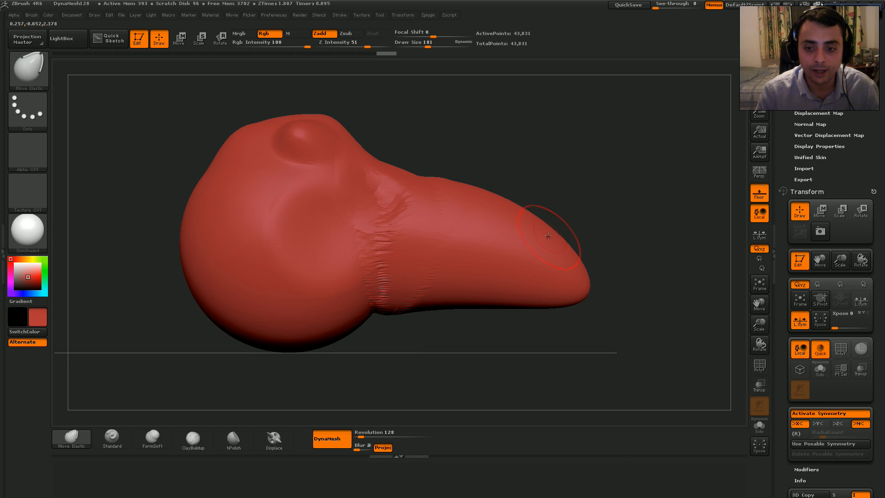
{"action": "left_click_drag", "start_coordinate": [573, 282], "coordinate": [583, 273]}
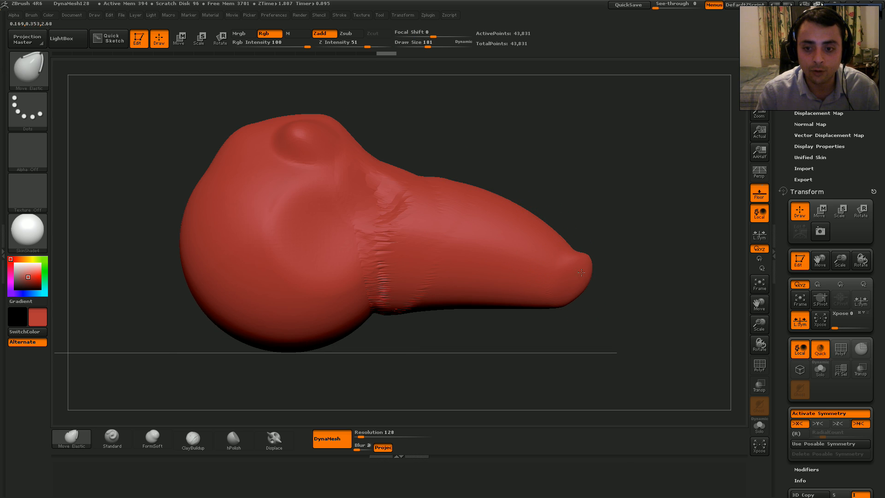
Set the Move Elastic draw size to 220 and reshape the snout's underside into a tapering jaw line.
{"action": "mouse_move", "coordinate": [573, 253]}
{"action": "right_mouse_down"}
{"action": "mouse_move", "coordinate": [482, 267]}
{"action": "mouse_move", "coordinate": [444, 289]}
{"action": "mouse_move", "coordinate": [465, 262]}
{"action": "mouse_move", "coordinate": [473, 215]}
{"action": "right_mouse_up"}
{"action": "key", "text": "s"}
{"action": "mouse_move", "coordinate": [407, 257]}
{"action": "left_mouse_down"}
{"action": "mouse_move", "coordinate": [430, 268]}
{"action": "mouse_move", "coordinate": [427, 289]}
{"action": "left_mouse_up"}
{"action": "mouse_move", "coordinate": [473, 263]}
{"action": "left_mouse_down"}
{"action": "mouse_move", "coordinate": [470, 278]}
{"action": "mouse_move", "coordinate": [529, 263]}
{"action": "mouse_move", "coordinate": [529, 272]}
{"action": "left_mouse_up"}
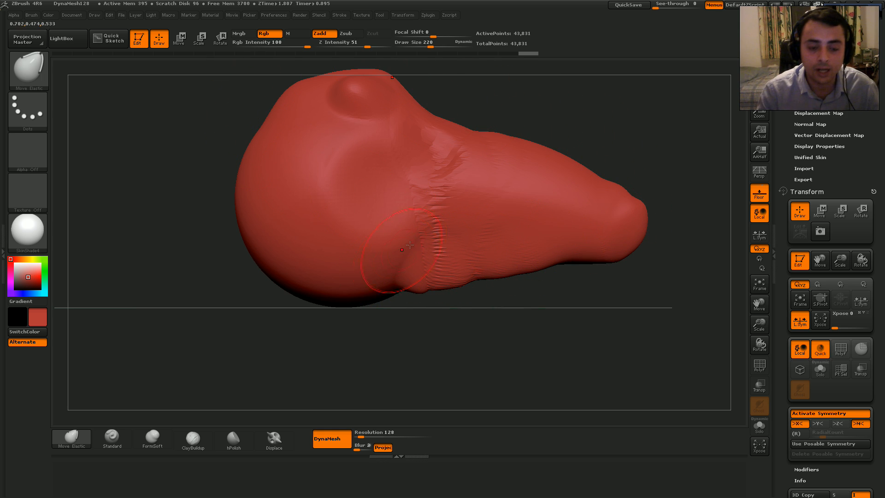
Smooth the stretched, wrinkled surface where the snout meets the head, with the polygon wireframe turned on.
{"action": "key", "text": "shift"}
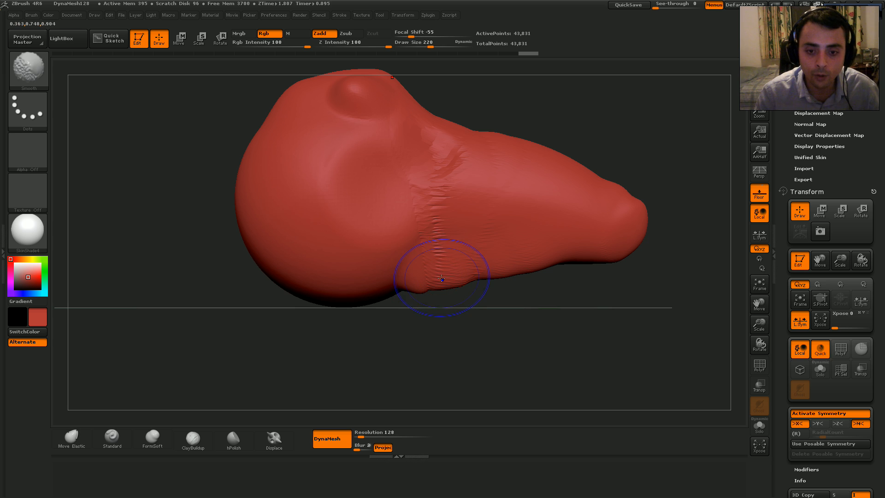
{"action": "key", "text": "shift"}
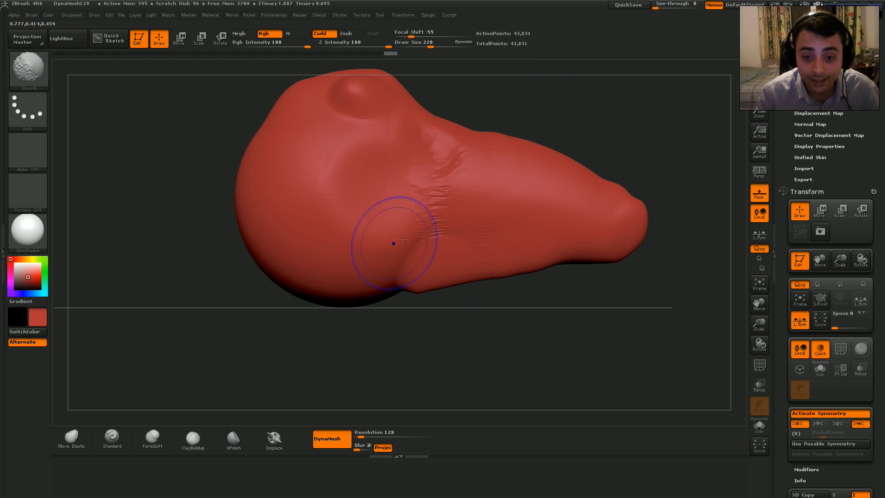
{"action": "left_click", "coordinate": [761, 367]}
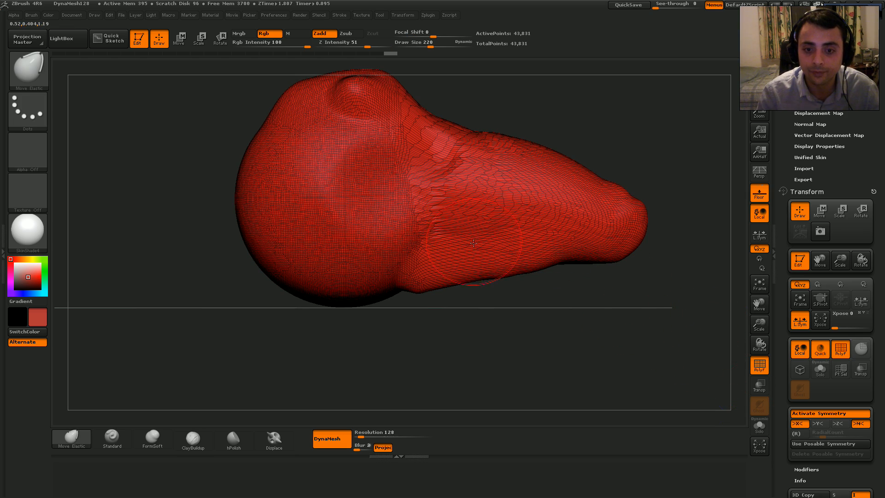
{"action": "right_click_drag", "start_coordinate": [476, 233], "coordinate": [505, 273], "text": "ctrl"}
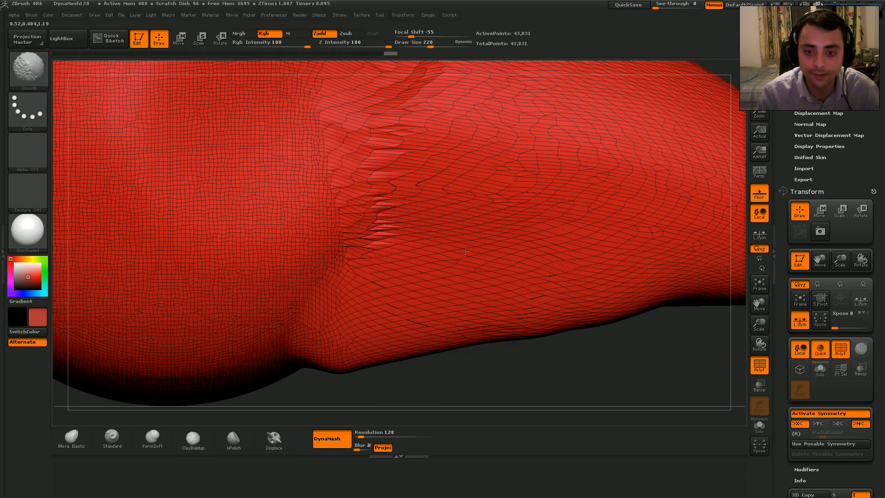
{"action": "left_click_drag", "start_coordinate": [462, 251], "coordinate": [446, 233], "text": "shift"}
{"action": "mouse_move", "coordinate": [438, 190]}
{"action": "left_mouse_down", "text": "shift"}
{"action": "mouse_move", "coordinate": [414, 154]}
{"action": "mouse_move", "coordinate": [449, 138]}
{"action": "mouse_move", "coordinate": [544, 184]}
{"action": "mouse_move", "coordinate": [599, 154]}
{"action": "mouse_move", "coordinate": [548, 147]}
{"action": "left_mouse_up", "text": "shift"}
{"action": "mouse_move", "coordinate": [368, 202]}
{"action": "left_mouse_down", "text": "shift"}
{"action": "mouse_move", "coordinate": [331, 250]}
{"action": "mouse_move", "coordinate": [328, 286]}
{"action": "left_mouse_up", "text": "shift"}
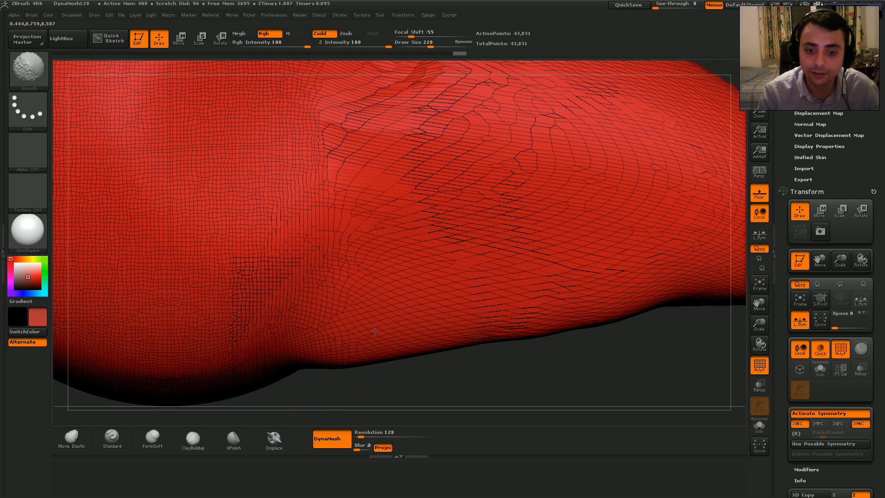
{"action": "key", "text": "f"}
{"action": "mouse_move", "coordinate": [434, 201]}
{"action": "left_mouse_down", "text": "shift"}
{"action": "mouse_move", "coordinate": [445, 189]}
{"action": "mouse_move", "coordinate": [471, 189]}
{"action": "left_mouse_up", "text": "shift"}
{"action": "mouse_move", "coordinate": [410, 190]}
{"action": "left_mouse_down", "text": "shift"}
{"action": "mouse_move", "coordinate": [361, 199]}
{"action": "mouse_move", "coordinate": [432, 249]}
{"action": "left_mouse_up", "text": "shift"}
Smooth the opposite side of the snout and the area between its base and the ear bump.
{"action": "mouse_move", "coordinate": [433, 249]}
{"action": "right_mouse_down"}
{"action": "mouse_move", "coordinate": [448, 239]}
{"action": "mouse_move", "coordinate": [548, 256]}
{"action": "right_mouse_up"}
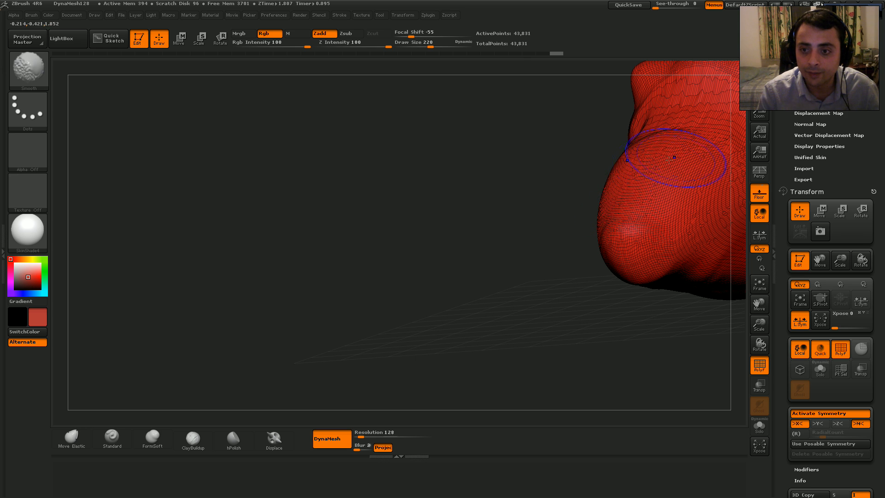
{"action": "left_click_drag", "start_coordinate": [650, 150], "coordinate": [623, 159]}
{"action": "mouse_move", "coordinate": [549, 203]}
{"action": "right_mouse_down"}
{"action": "mouse_move", "coordinate": [590, 209]}
{"action": "mouse_move", "coordinate": [421, 240]}
{"action": "right_mouse_up"}
{"action": "left_click_drag", "start_coordinate": [498, 268], "coordinate": [502, 229], "text": "shift"}
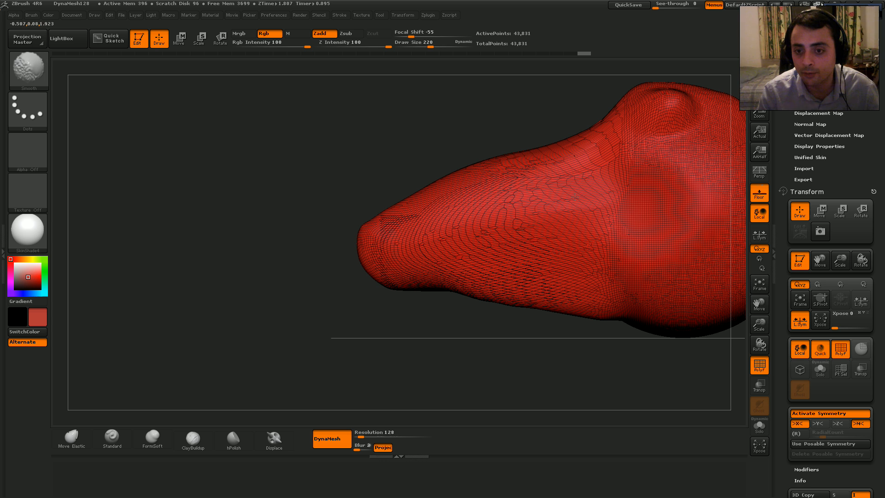
{"action": "left_click_drag", "start_coordinate": [574, 197], "coordinate": [576, 182], "text": "shift"}
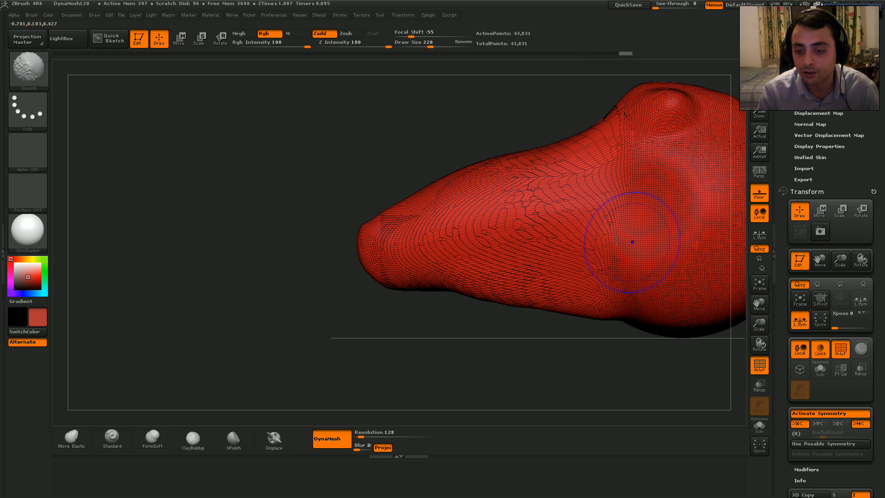
{"action": "left_click_drag", "start_coordinate": [475, 209], "coordinate": [430, 227], "text": "shift"}
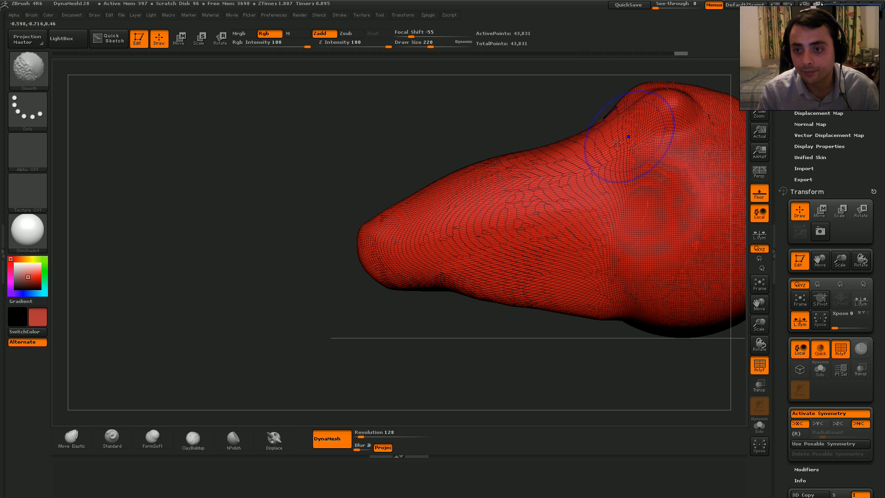
{"action": "left_click_drag", "start_coordinate": [542, 186], "coordinate": [461, 212], "text": "shift"}
Smooth the back of the head and return to a front view.
{"action": "mouse_move", "coordinate": [323, 239]}
{"action": "left_mouse_down"}
{"action": "mouse_move", "coordinate": [553, 257]}
{"action": "mouse_move", "coordinate": [659, 247]}
{"action": "left_mouse_up"}
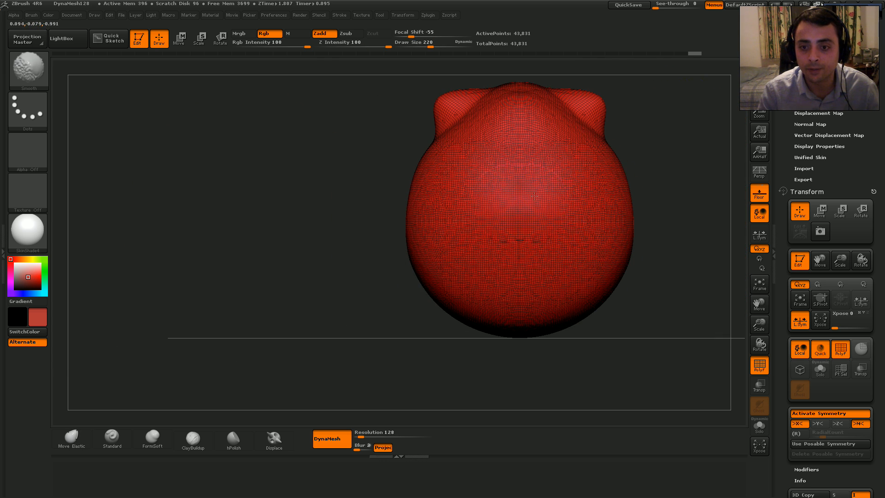
{"action": "left_click_drag", "start_coordinate": [534, 196], "coordinate": [540, 161], "text": "shift"}
{"action": "left_click_drag", "start_coordinate": [663, 219], "coordinate": [507, 240], "text": "shift"}
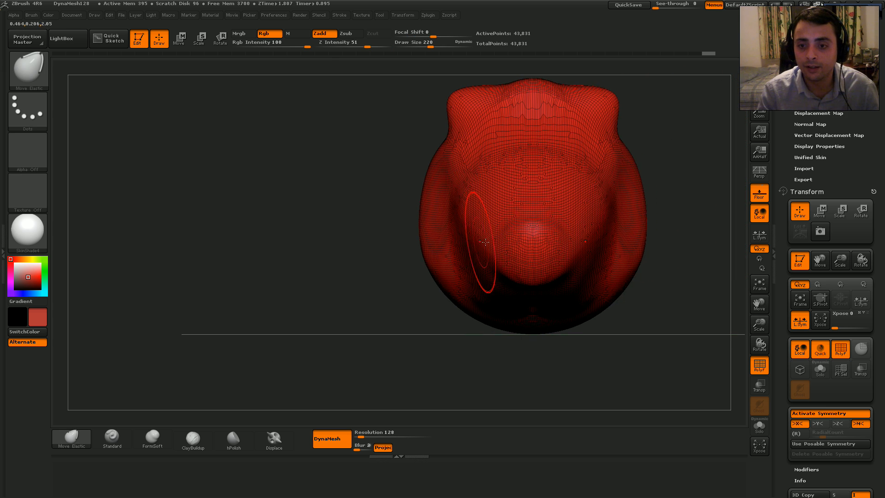
{"action": "left_click_drag", "start_coordinate": [401, 244], "coordinate": [548, 251]}
{"action": "left_click_drag", "start_coordinate": [410, 155], "coordinate": [475, 168], "text": "alt"}
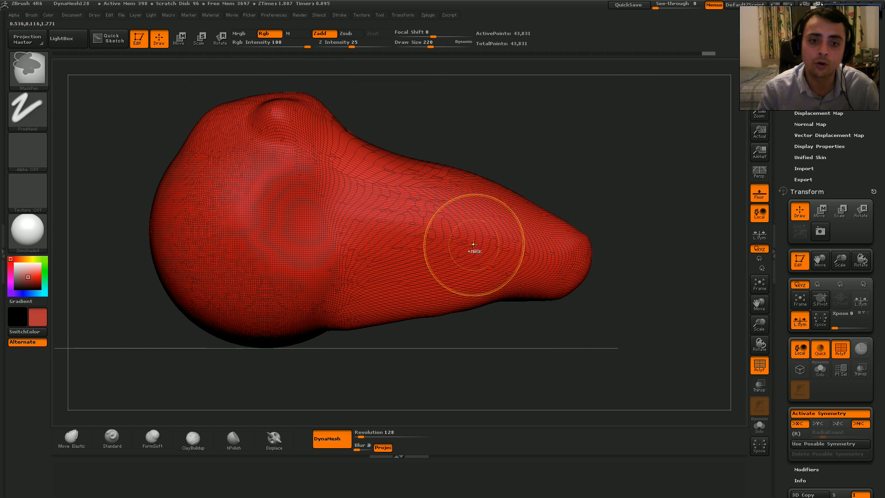
{"action": "right_click_drag", "start_coordinate": [473, 244], "coordinate": [413, 223], "text": "ctrl"}
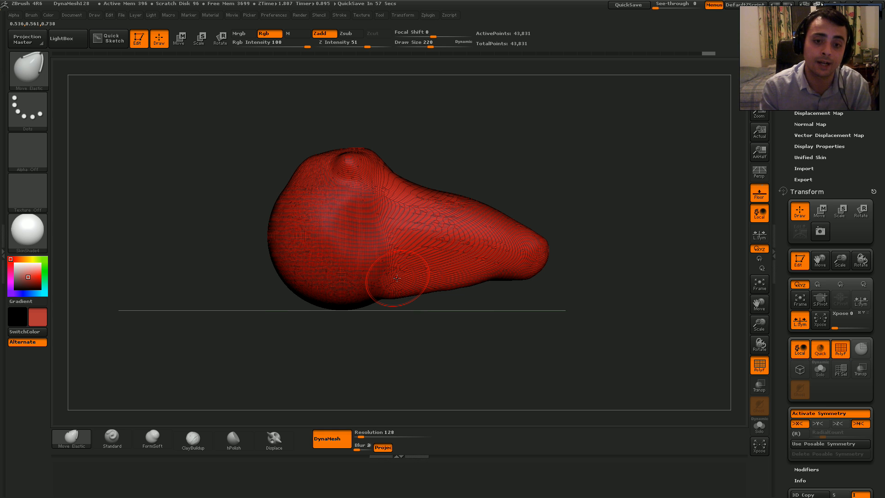
{"action": "mouse_move", "coordinate": [400, 217]}
{"action": "right_mouse_down"}
{"action": "mouse_move", "coordinate": [387, 265]}
{"action": "mouse_move", "coordinate": [443, 200]}
{"action": "right_mouse_up"}
{"action": "right_click_drag", "start_coordinate": [443, 200], "coordinate": [449, 218], "text": "ctrl"}
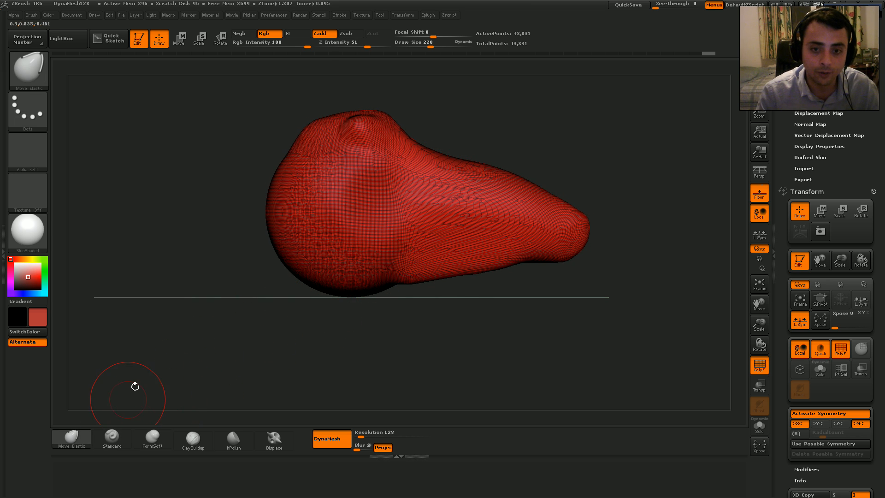
{"action": "right_click_drag", "start_coordinate": [429, 205], "coordinate": [449, 227]}
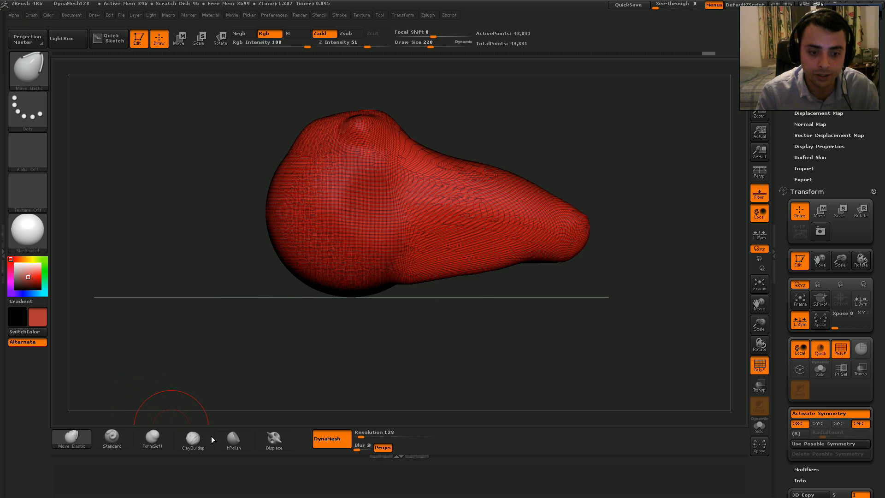
Switch to the Standard brush with a draw size of 47 and turn off the polygon wireframe.
{"action": "left_click", "coordinate": [233, 437]}
{"action": "mouse_move", "coordinate": [240, 405]}
{"action": "right_mouse_down"}
{"action": "mouse_move", "coordinate": [277, 397]}
{"action": "mouse_move", "coordinate": [250, 391]}
{"action": "right_mouse_up"}
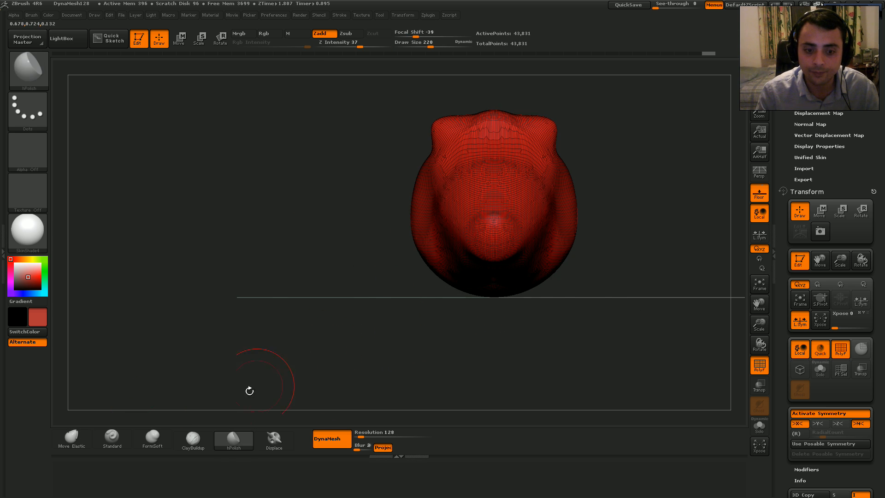
{"action": "left_click", "coordinate": [112, 438]}
{"action": "mouse_move", "coordinate": [445, 182]}
{"action": "right_mouse_down", "text": "ctrl"}
{"action": "mouse_move", "coordinate": [410, 189]}
{"action": "mouse_move", "coordinate": [445, 200]}
{"action": "right_mouse_up", "text": "ctrl"}
{"action": "key", "text": "s"}
{"action": "left_click_drag", "start_coordinate": [445, 200], "coordinate": [441, 198]}
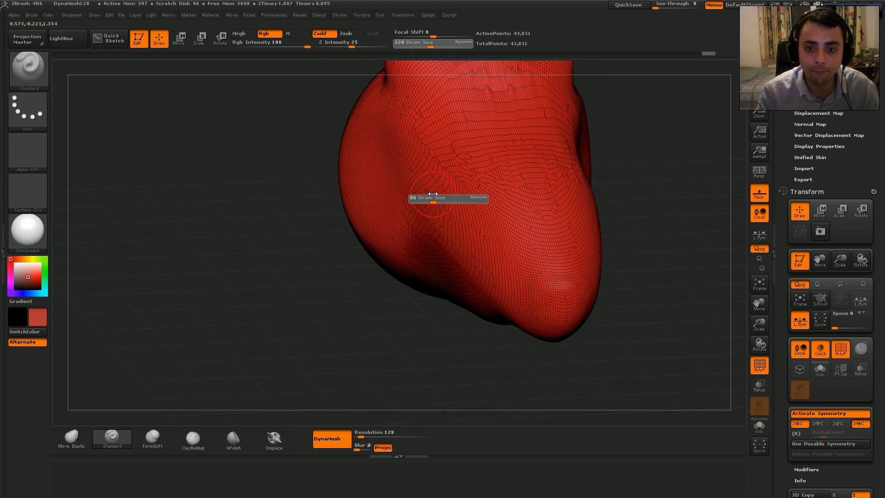
{"action": "right_click_drag", "start_coordinate": [427, 124], "coordinate": [412, 160], "text": "alt"}
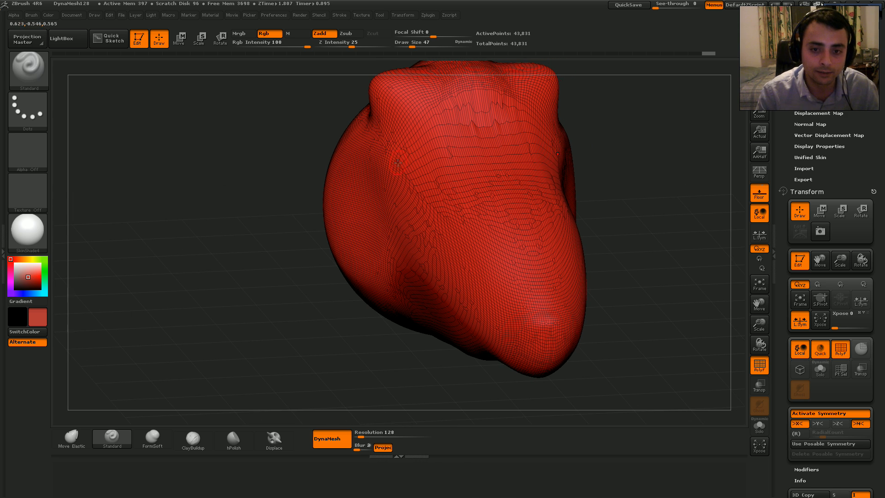
{"action": "left_click", "coordinate": [754, 367]}
{"action": "left_click", "coordinate": [754, 366]}
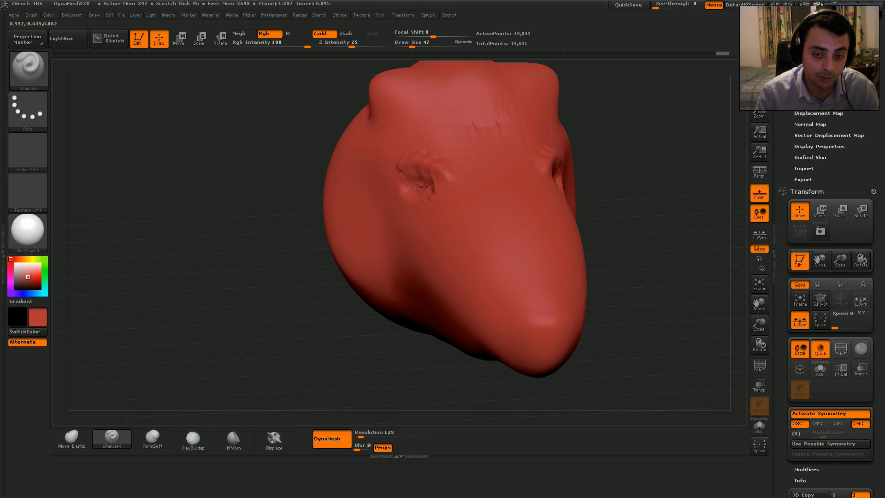
Carve the mirrored eye sockets deeper beside the snout's base and sculpt the surface along their lower rims.
{"action": "left_click_drag", "start_coordinate": [420, 193], "coordinate": [422, 182], "text": "alt"}
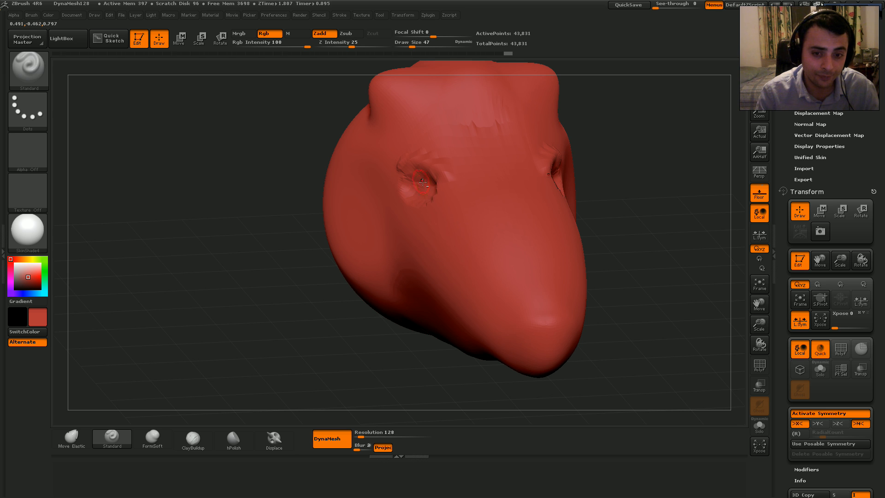
{"action": "right_click_drag", "start_coordinate": [405, 200], "coordinate": [368, 202]}
{"action": "right_click_drag", "start_coordinate": [294, 201], "coordinate": [368, 205]}
{"action": "left_click_drag", "start_coordinate": [334, 195], "coordinate": [352, 202]}
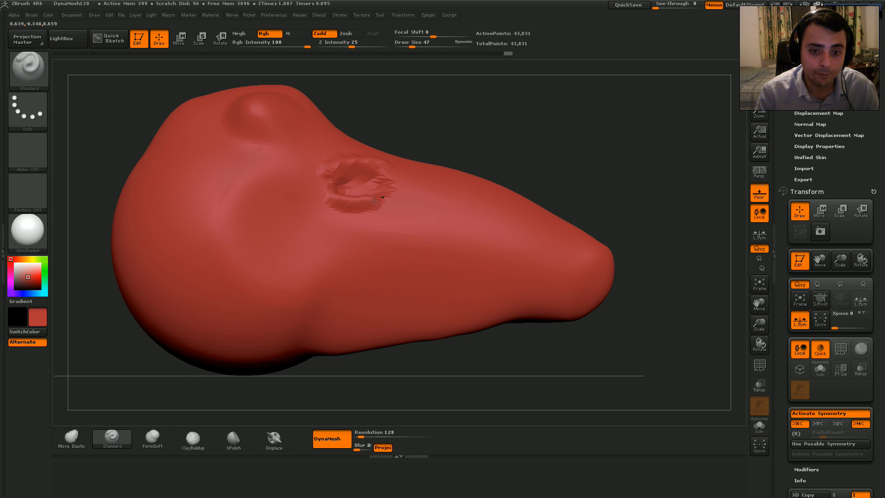
Sculpt a mirrored mouth line along the lower side of the snout, running toward its tip.
{"action": "right_click_drag", "start_coordinate": [406, 185], "coordinate": [420, 131], "text": "alt"}
{"action": "mouse_move", "coordinate": [396, 249]}
{"action": "left_mouse_down"}
{"action": "mouse_move", "coordinate": [526, 239]}
{"action": "mouse_move", "coordinate": [537, 249]}
{"action": "left_mouse_up"}
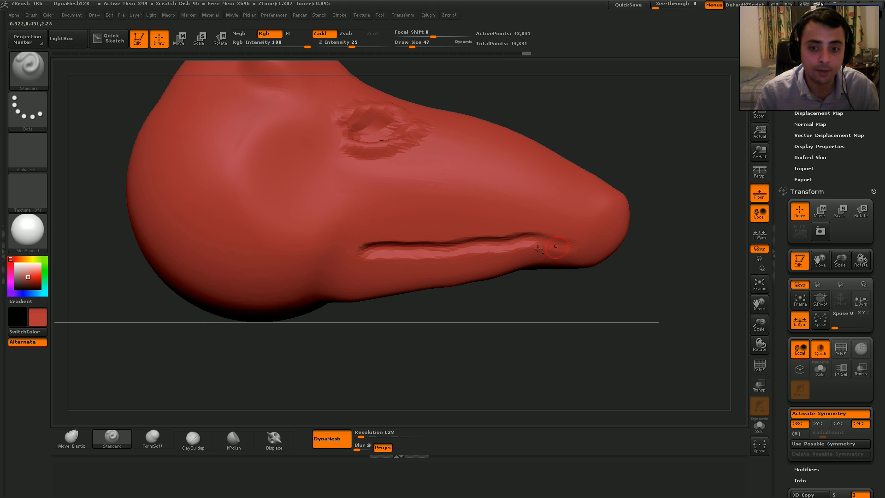
{"action": "left_click_drag", "start_coordinate": [352, 248], "coordinate": [586, 248]}
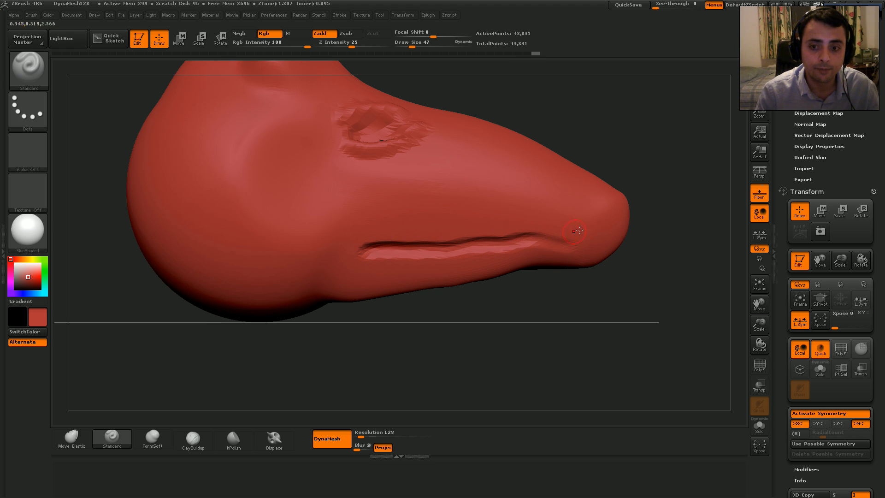
Carve a mirrored pair of nostrils into the snout's tip and sculpt wrinkles across its bridge.
{"action": "left_click_drag", "start_coordinate": [668, 221], "coordinate": [537, 222]}
{"action": "left_click_drag", "start_coordinate": [622, 220], "coordinate": [618, 220], "text": "alt"}
{"action": "mouse_move", "coordinate": [394, 241]}
{"action": "left_mouse_down", "text": "shift"}
{"action": "mouse_move", "coordinate": [595, 206]}
{"action": "mouse_move", "coordinate": [535, 221]}
{"action": "mouse_move", "coordinate": [498, 246]}
{"action": "left_mouse_up", "text": "shift"}
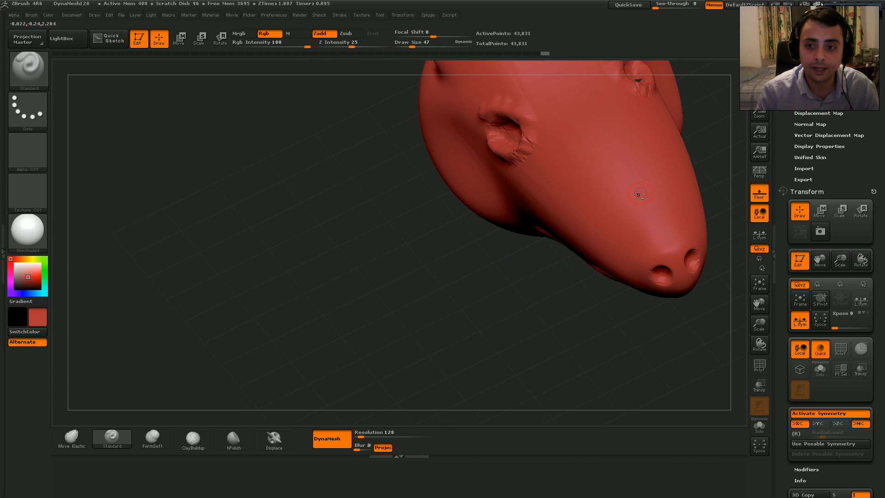
{"action": "left_click_drag", "start_coordinate": [636, 166], "coordinate": [610, 167], "text": "alt"}
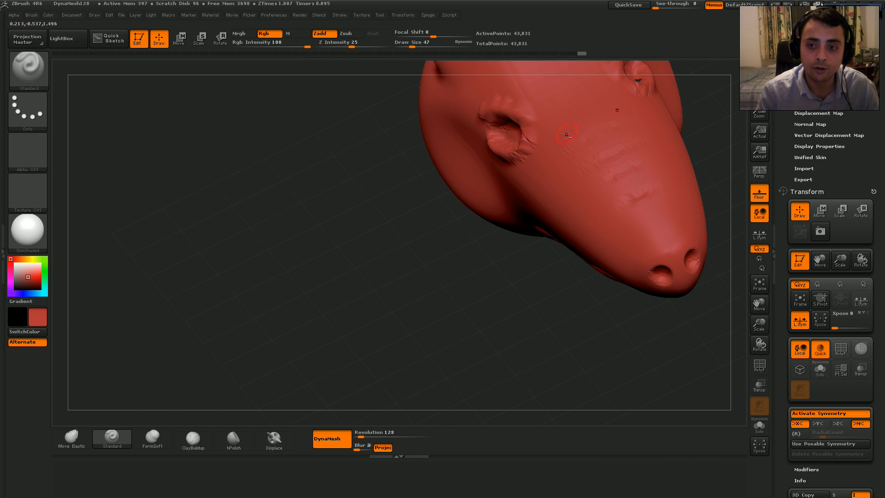
Outline the lower edge of the mirrored ear bumps and draw a spiral on the sides of the head.
{"action": "left_click_drag", "start_coordinate": [383, 207], "coordinate": [499, 179]}
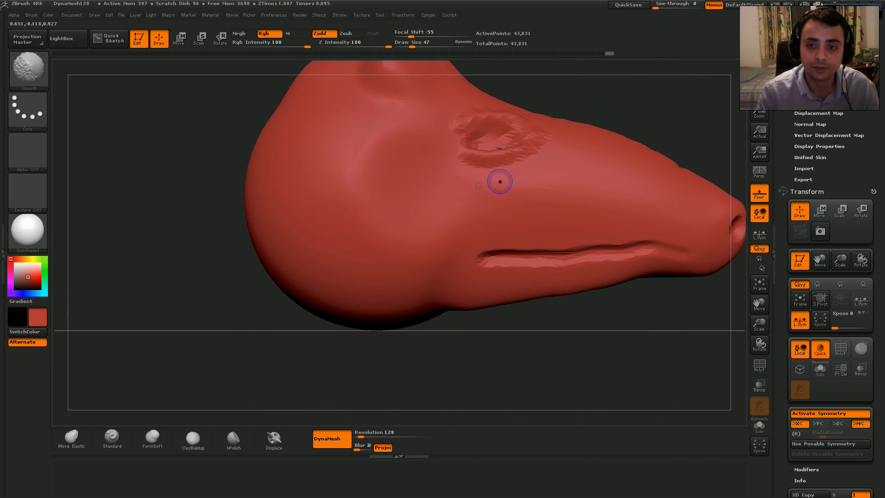
{"action": "right_click_drag", "start_coordinate": [380, 152], "coordinate": [377, 191], "text": "alt"}
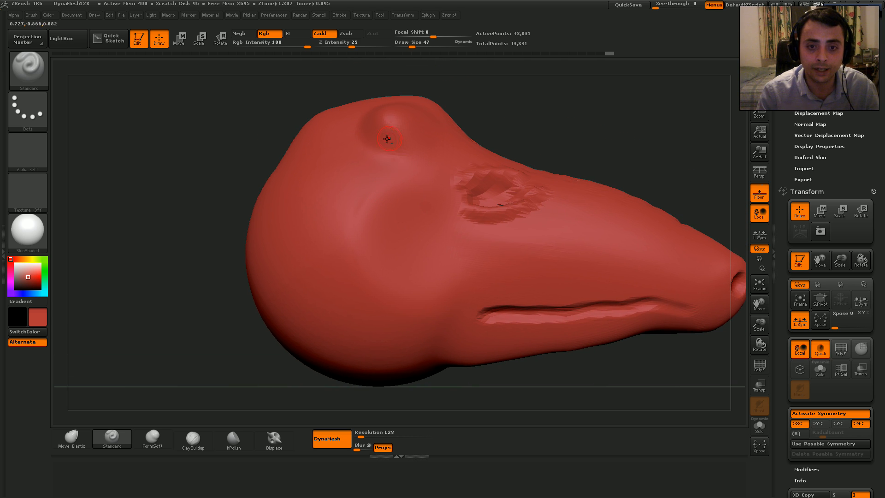
{"action": "left_click_drag", "start_coordinate": [387, 138], "coordinate": [407, 159]}
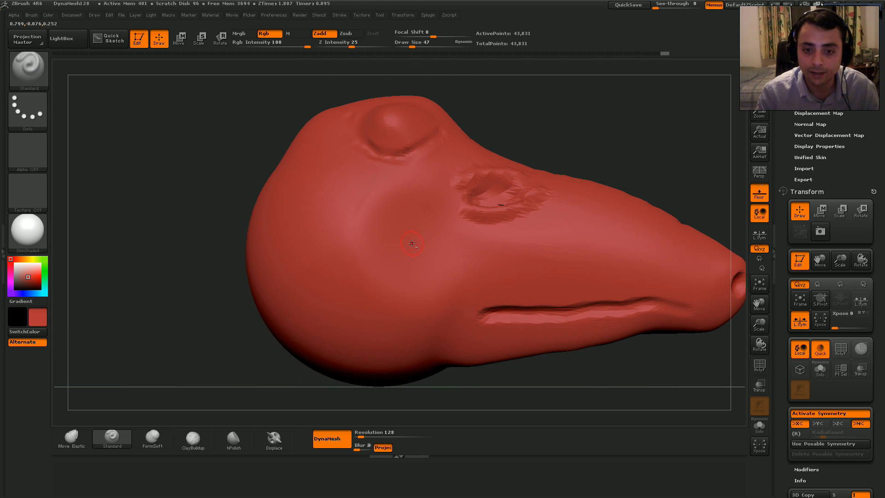
{"action": "mouse_move", "coordinate": [402, 242]}
{"action": "left_mouse_down"}
{"action": "mouse_move", "coordinate": [378, 248]}
{"action": "mouse_move", "coordinate": [402, 260]}
{"action": "left_mouse_up"}
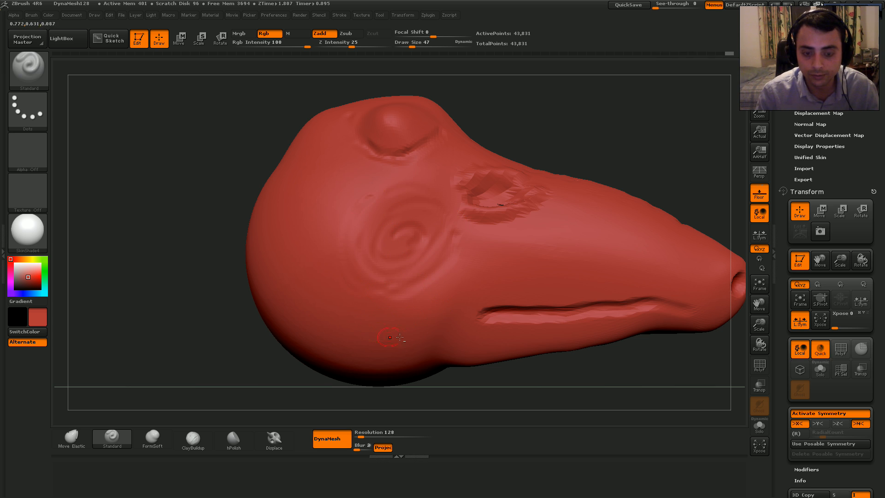
Sculpt a diagonal crease behind the mouth corner and a long ridge along the snout's side above the mouth.
{"action": "left_click_drag", "start_coordinate": [399, 366], "coordinate": [460, 319]}
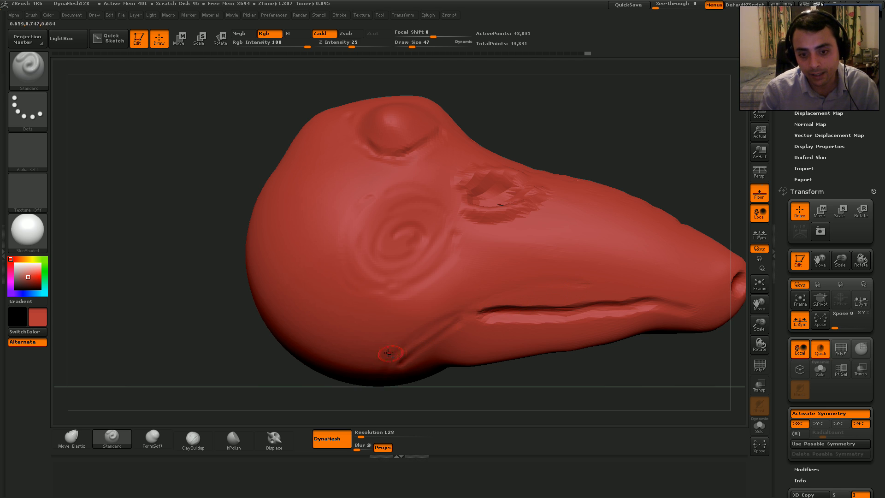
{"action": "mouse_move", "coordinate": [463, 242]}
{"action": "left_mouse_down"}
{"action": "mouse_move", "coordinate": [602, 260]}
{"action": "mouse_move", "coordinate": [714, 295]}
{"action": "left_mouse_up"}
{"action": "right_click_drag", "start_coordinate": [662, 282], "coordinate": [624, 280]}
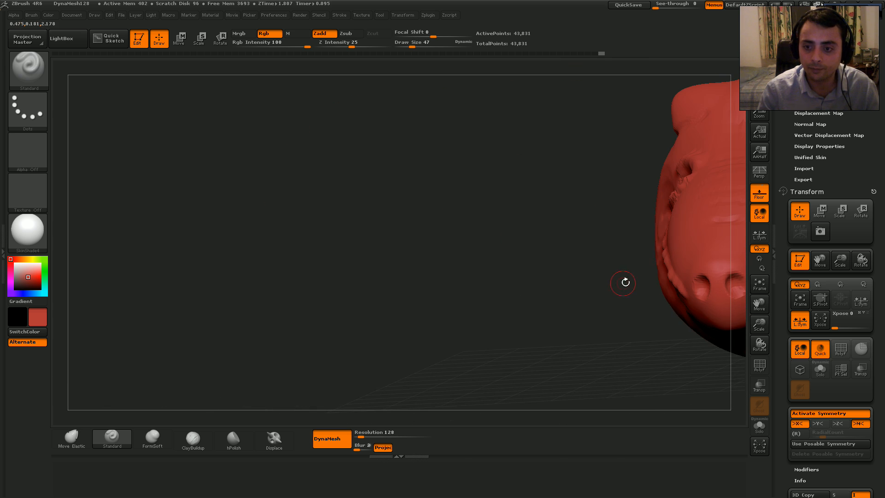
{"action": "mouse_move", "coordinate": [686, 261]}
{"action": "right_mouse_down", "text": "alt"}
{"action": "mouse_move", "coordinate": [504, 249]}
{"action": "mouse_move", "coordinate": [528, 243]}
{"action": "mouse_move", "coordinate": [484, 212]}
{"action": "right_mouse_up", "text": "alt"}
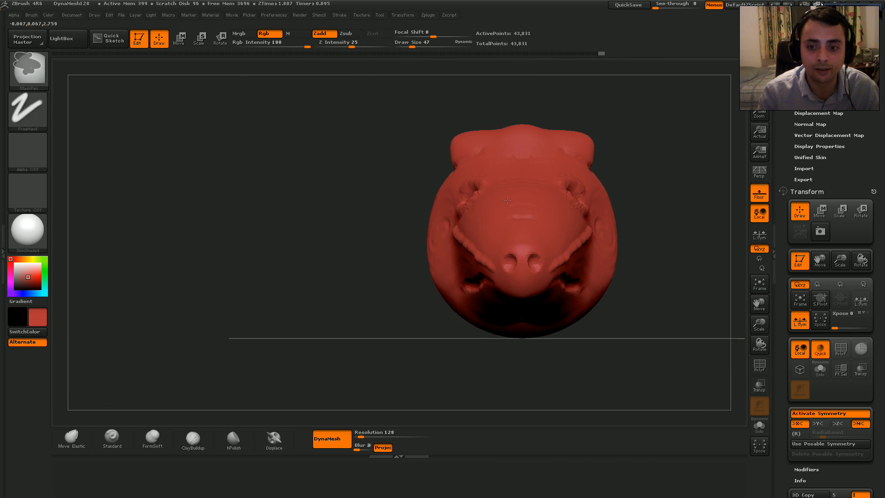
{"action": "mouse_move", "coordinate": [405, 230]}
{"action": "right_mouse_down"}
{"action": "mouse_move", "coordinate": [469, 249]}
{"action": "mouse_move", "coordinate": [470, 227]}
{"action": "mouse_move", "coordinate": [478, 251]}
{"action": "right_mouse_up"}
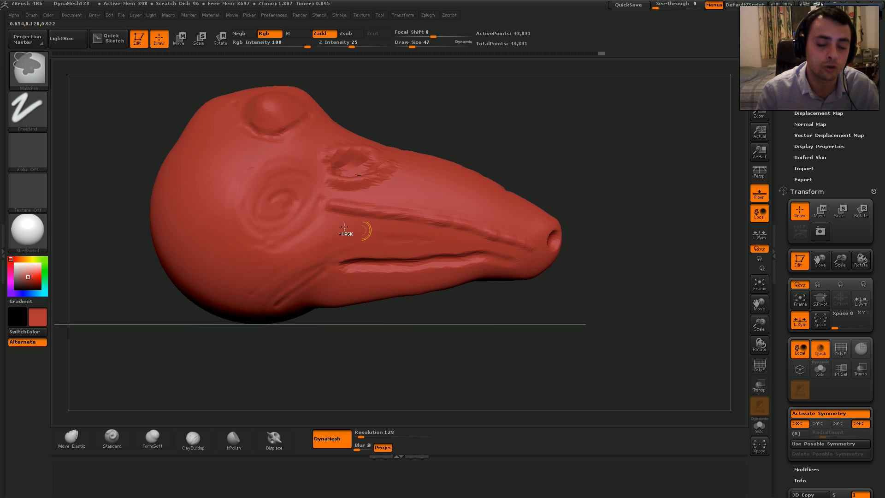
{"action": "mouse_move", "coordinate": [456, 192]}
{"action": "right_mouse_down", "text": "alt"}
{"action": "mouse_move", "coordinate": [470, 205]}
{"action": "mouse_move", "coordinate": [442, 214]}
{"action": "mouse_move", "coordinate": [428, 204]}
{"action": "right_mouse_up", "text": "alt"}
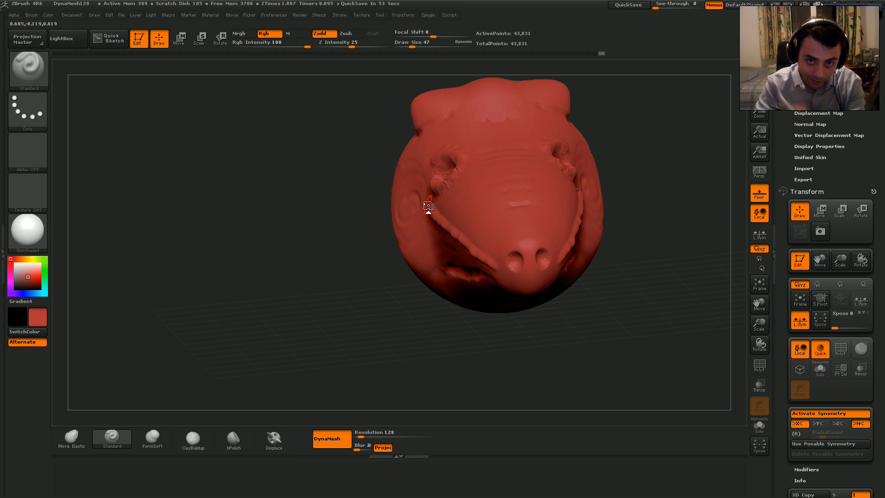
Swell the mirrored ear bumps on top of the head with the FormSoft brush at draw size 150.
{"action": "left_click_drag", "start_coordinate": [355, 146], "coordinate": [441, 185]}
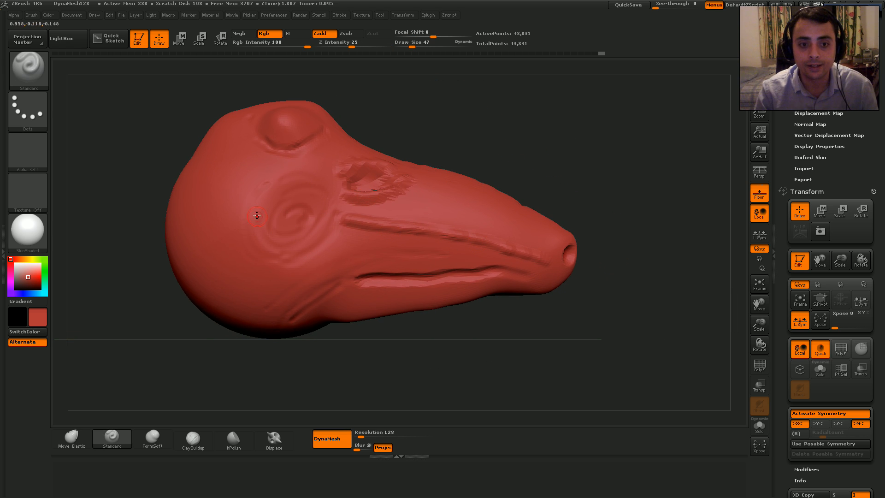
{"action": "left_click", "coordinate": [152, 438]}
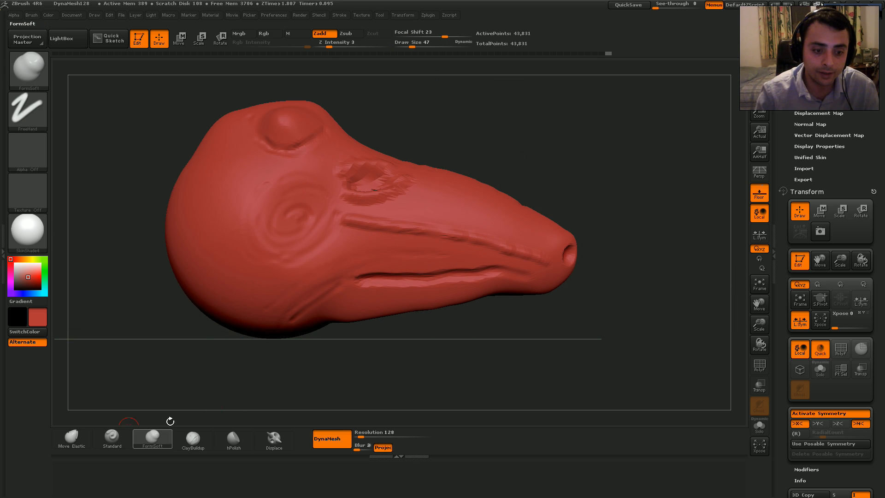
{"action": "key", "text": "s"}
{"action": "left_click_drag", "start_coordinate": [447, 228], "coordinate": [459, 228]}
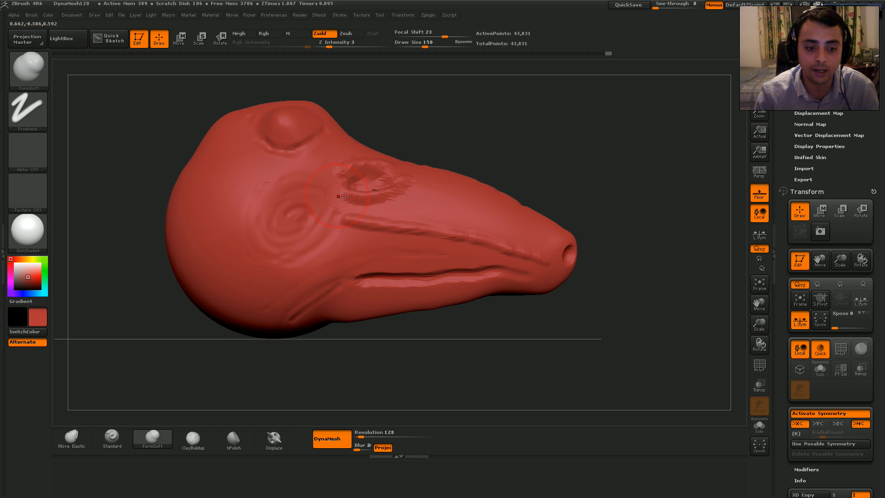
{"action": "left_click_drag", "start_coordinate": [289, 112], "coordinate": [290, 112]}
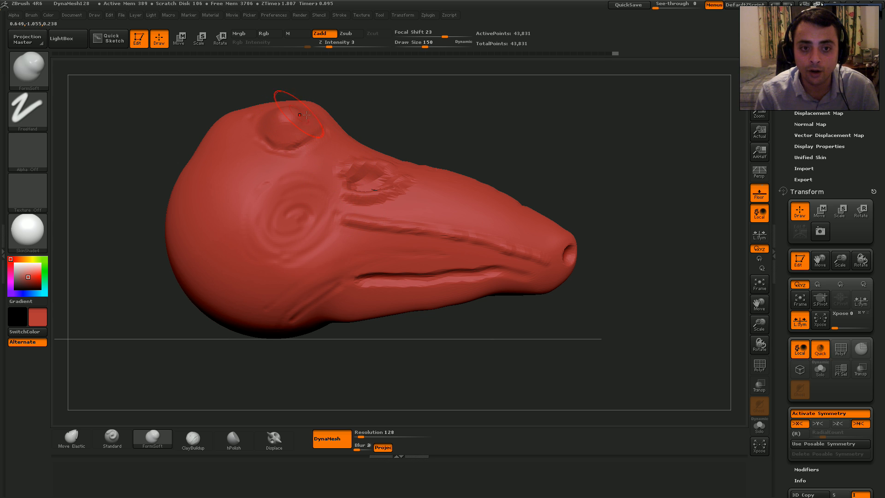
{"action": "mouse_move", "coordinate": [354, 124]}
{"action": "left_mouse_down"}
{"action": "mouse_move", "coordinate": [295, 125]}
{"action": "mouse_move", "coordinate": [288, 134]}
{"action": "left_mouse_up"}
{"action": "right_click_drag", "start_coordinate": [290, 139], "coordinate": [309, 219]}
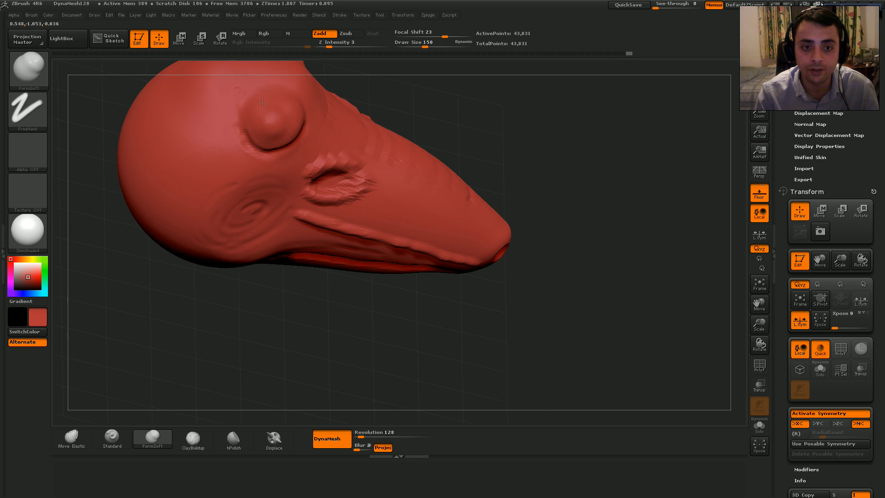
{"action": "mouse_move", "coordinate": [282, 96]}
{"action": "left_mouse_down"}
{"action": "mouse_move", "coordinate": [287, 106]}
{"action": "mouse_move", "coordinate": [248, 128]}
{"action": "mouse_move", "coordinate": [264, 138]}
{"action": "mouse_move", "coordinate": [299, 109]}
{"action": "mouse_move", "coordinate": [267, 115]}
{"action": "left_mouse_up"}
{"action": "mouse_move", "coordinate": [544, 161]}
{"action": "right_mouse_down"}
{"action": "mouse_move", "coordinate": [442, 155]}
{"action": "mouse_move", "coordinate": [410, 163]}
{"action": "mouse_move", "coordinate": [443, 187]}
{"action": "right_mouse_up"}
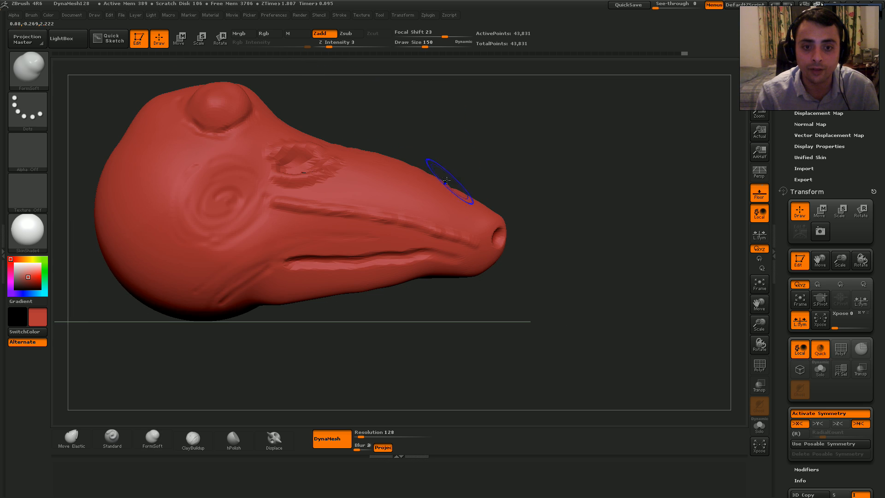
Build up soft volume along the mirrored underside of the jaw and throat with the FormSoft brush.
{"action": "right_click_drag", "start_coordinate": [411, 250], "coordinate": [295, 318]}
{"action": "mouse_move", "coordinate": [317, 319]}
{"action": "left_mouse_down"}
{"action": "mouse_move", "coordinate": [300, 313]}
{"action": "mouse_move", "coordinate": [370, 304]}
{"action": "left_mouse_up"}
{"action": "mouse_move", "coordinate": [325, 311]}
{"action": "left_mouse_down", "text": "alt"}
{"action": "mouse_move", "coordinate": [397, 302]}
{"action": "mouse_move", "coordinate": [302, 316]}
{"action": "mouse_move", "coordinate": [332, 309]}
{"action": "left_mouse_up", "text": "alt"}
{"action": "left_click_drag", "start_coordinate": [364, 359], "coordinate": [397, 306], "text": "shift"}
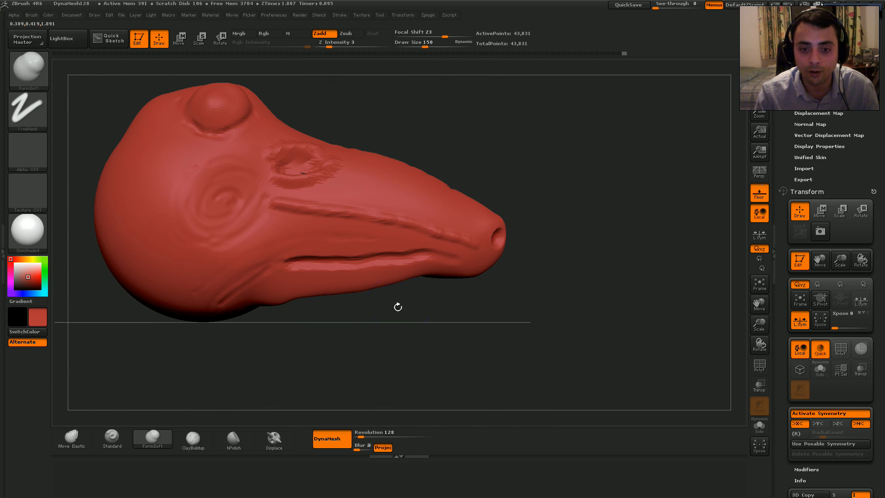
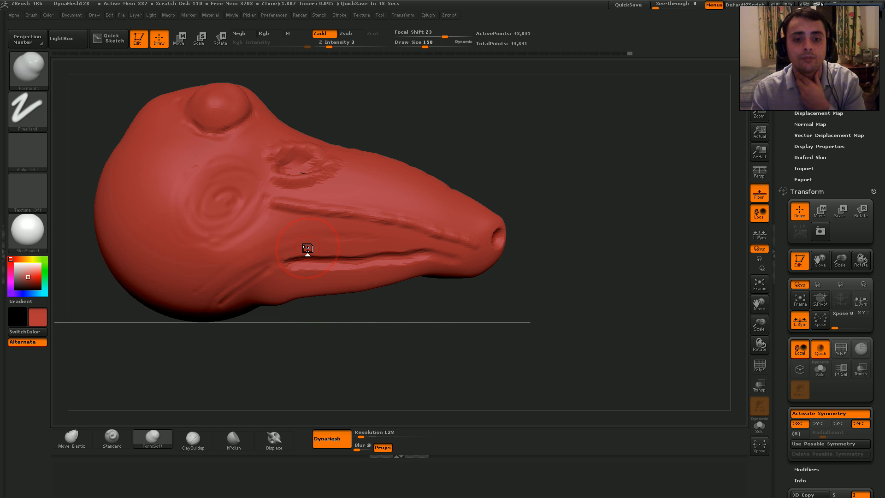
{"action": "mouse_move", "coordinate": [319, 302]}
{"action": "right_mouse_down"}
{"action": "mouse_move", "coordinate": [322, 239]}
{"action": "mouse_move", "coordinate": [255, 342]}
{"action": "right_mouse_up"}
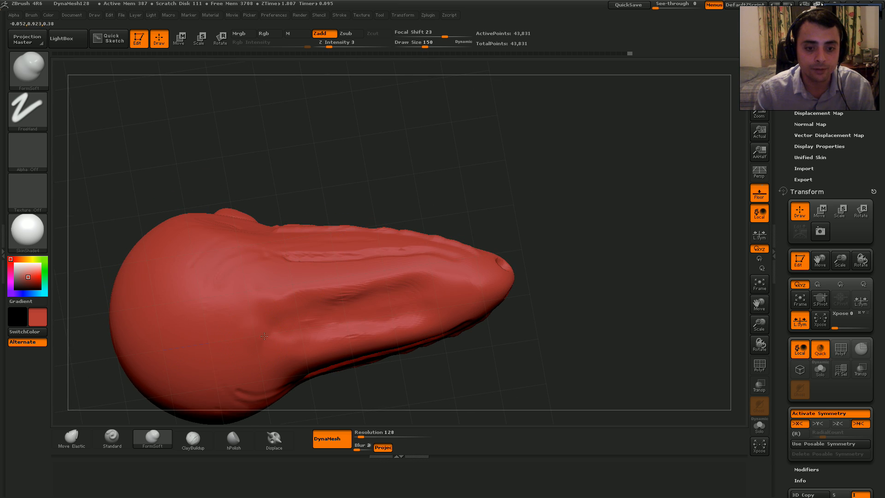
{"action": "mouse_move", "coordinate": [329, 314]}
{"action": "left_mouse_down"}
{"action": "mouse_move", "coordinate": [345, 317]}
{"action": "mouse_move", "coordinate": [269, 325]}
{"action": "left_mouse_up"}
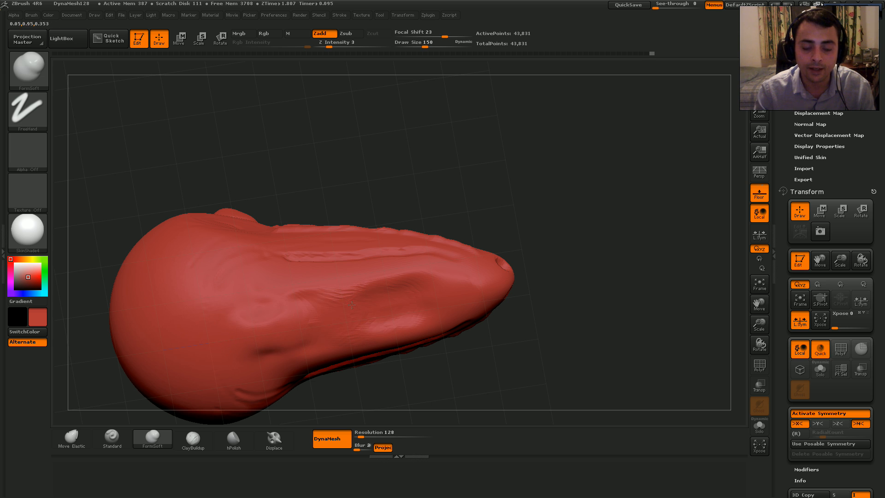
{"action": "mouse_move", "coordinate": [351, 304]}
{"action": "left_mouse_down"}
{"action": "mouse_move", "coordinate": [307, 309]}
{"action": "mouse_move", "coordinate": [315, 311]}
{"action": "left_mouse_up"}
{"action": "mouse_move", "coordinate": [310, 321]}
{"action": "right_mouse_down"}
{"action": "mouse_move", "coordinate": [338, 381]}
{"action": "mouse_move", "coordinate": [346, 364]}
{"action": "right_mouse_up"}
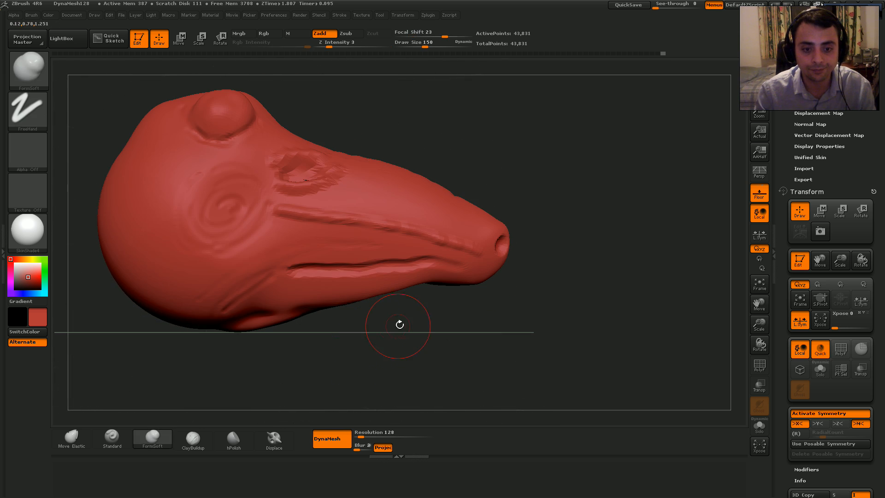
{"action": "right_click_drag", "start_coordinate": [400, 325], "coordinate": [408, 238]}
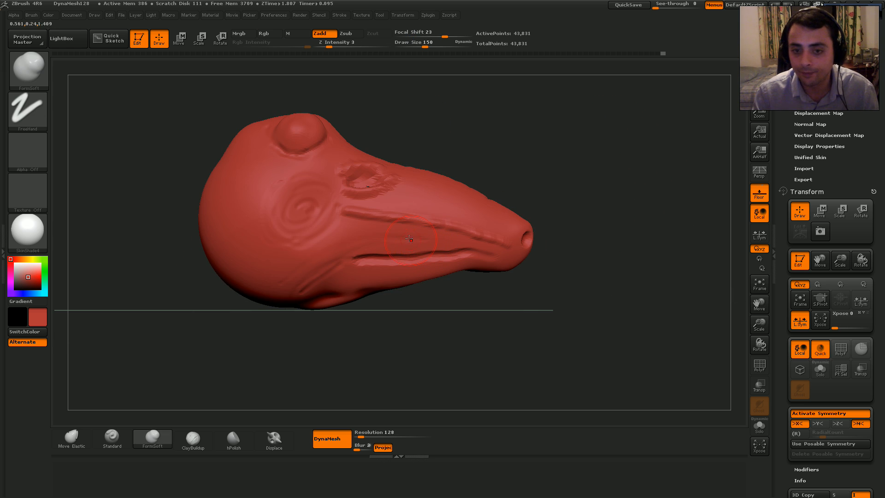
Thicken the ridge above the mouth with the ClayBuildup brush at draw size 93 and smooth it into the snout.
{"action": "left_click", "coordinate": [197, 440]}
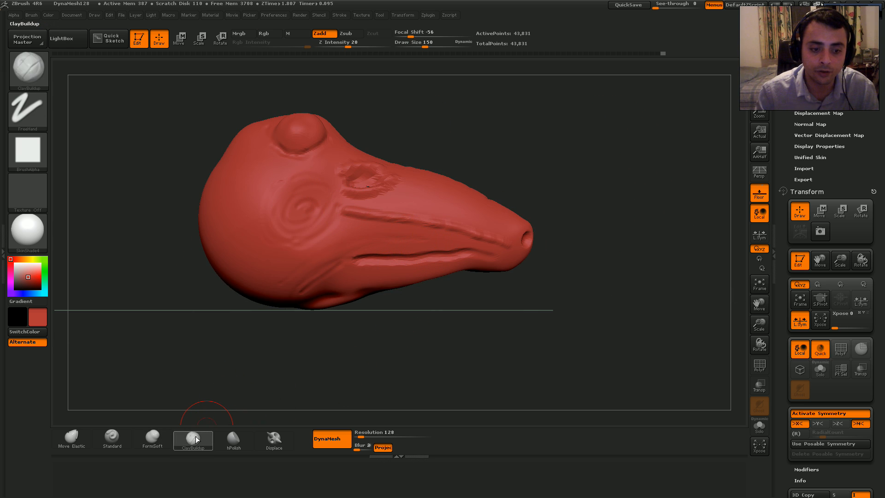
{"action": "right_click_drag", "start_coordinate": [363, 199], "coordinate": [404, 204], "text": "ctrl"}
{"action": "key", "text": "s"}
{"action": "mouse_move", "coordinate": [405, 206]}
{"action": "left_mouse_down"}
{"action": "mouse_move", "coordinate": [438, 238]}
{"action": "mouse_move", "coordinate": [529, 261]}
{"action": "left_mouse_up"}
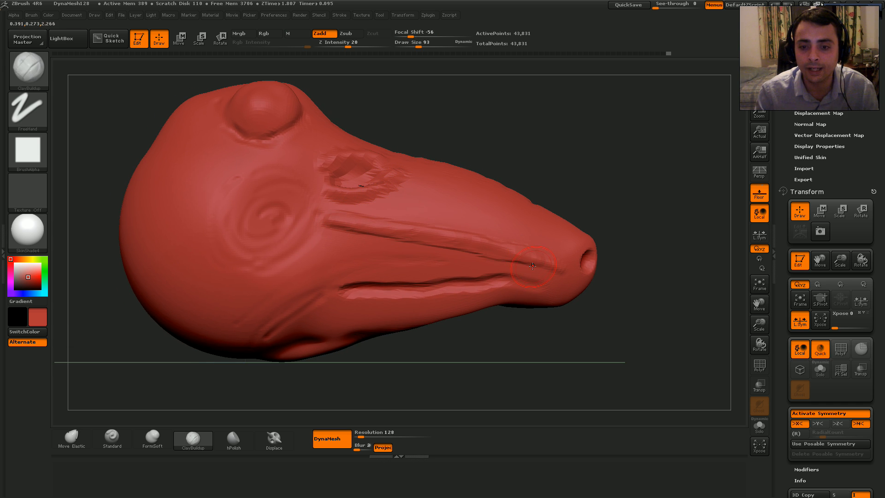
{"action": "mouse_move", "coordinate": [534, 261]}
{"action": "right_mouse_down"}
{"action": "mouse_move", "coordinate": [493, 282]}
{"action": "mouse_move", "coordinate": [537, 259]}
{"action": "right_mouse_up"}
{"action": "left_click_drag", "start_coordinate": [397, 222], "coordinate": [488, 247], "text": "shift"}
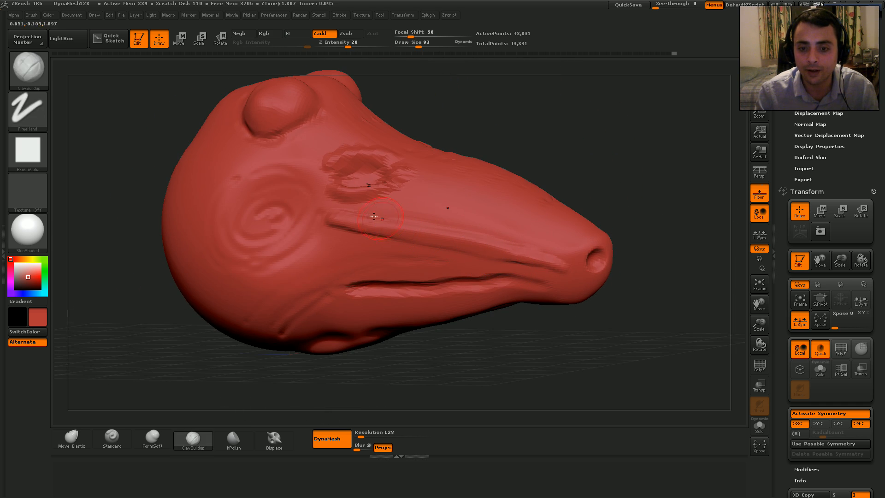
{"action": "left_click_drag", "start_coordinate": [352, 223], "coordinate": [482, 246], "text": "shift"}
{"action": "left_click_drag", "start_coordinate": [440, 235], "coordinate": [532, 254], "text": "shift"}
{"action": "right_click_drag", "start_coordinate": [414, 276], "coordinate": [397, 298], "text": "shift"}
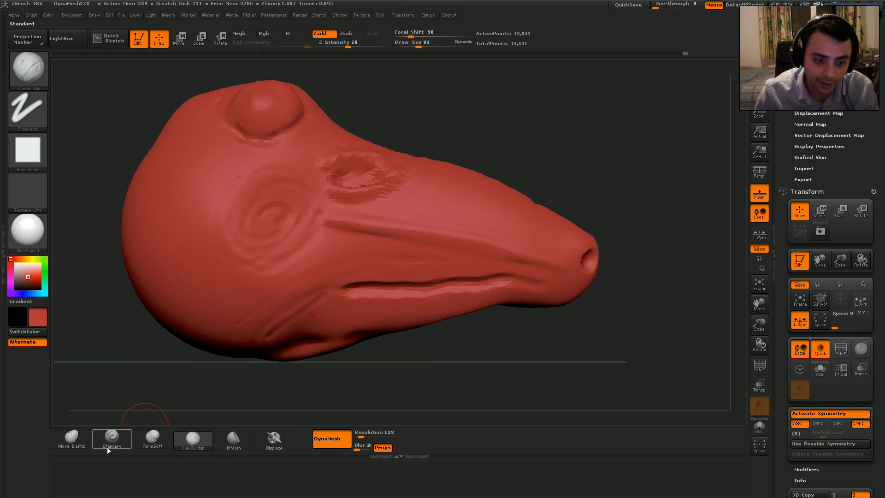
Flatten the wrinkles along the snout's bridge with the hPolish brush, using draw sizes 126 and 89.
{"action": "left_click", "coordinate": [233, 440]}
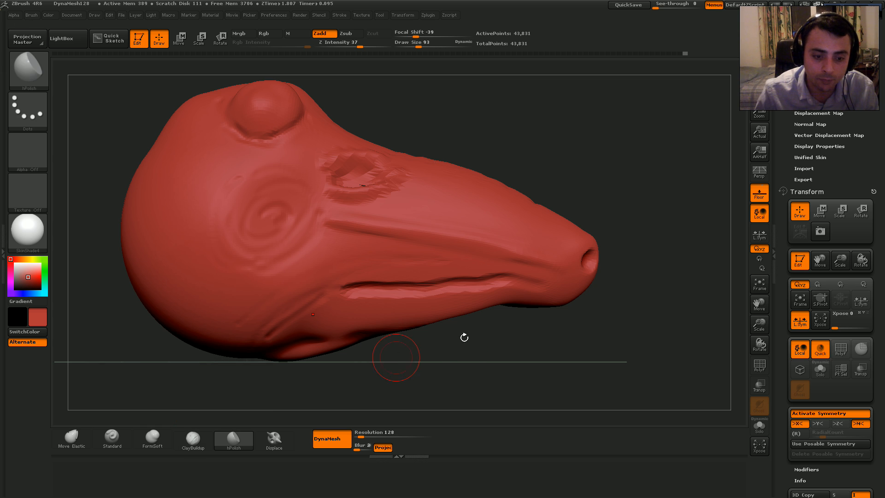
{"action": "mouse_move", "coordinate": [592, 292]}
{"action": "left_mouse_down"}
{"action": "mouse_move", "coordinate": [488, 295]}
{"action": "mouse_move", "coordinate": [497, 296]}
{"action": "left_mouse_up"}
{"action": "key", "text": "s"}
{"action": "left_click_drag", "start_coordinate": [507, 274], "coordinate": [510, 279]}
{"action": "mouse_move", "coordinate": [486, 306]}
{"action": "right_mouse_down"}
{"action": "mouse_move", "coordinate": [540, 300]}
{"action": "mouse_move", "coordinate": [500, 312]}
{"action": "mouse_move", "coordinate": [479, 409]}
{"action": "right_mouse_up"}
{"action": "key", "text": "s"}
{"action": "left_click_drag", "start_coordinate": [477, 264], "coordinate": [468, 264]}
{"action": "right_click_drag", "start_coordinate": [474, 258], "coordinate": [479, 299], "text": "shift"}
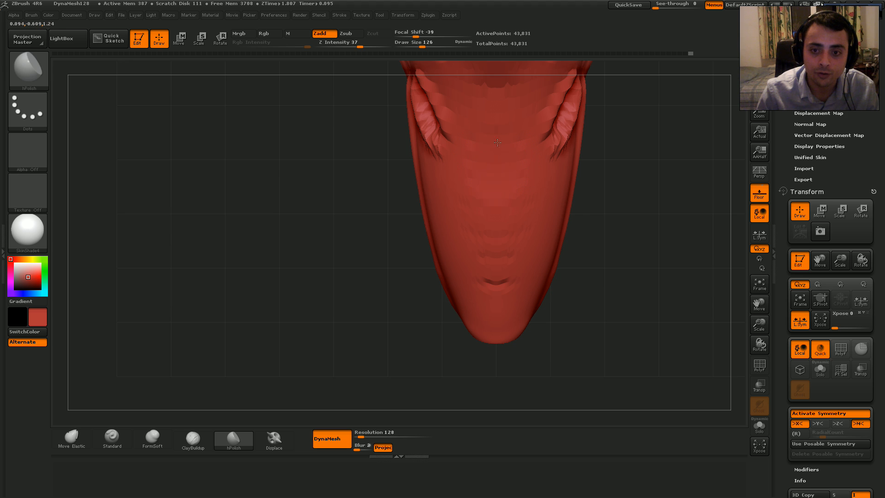
{"action": "mouse_move", "coordinate": [489, 214]}
{"action": "left_mouse_down"}
{"action": "mouse_move", "coordinate": [486, 247]}
{"action": "mouse_move", "coordinate": [483, 224]}
{"action": "left_mouse_up"}
{"action": "key", "text": "s"}
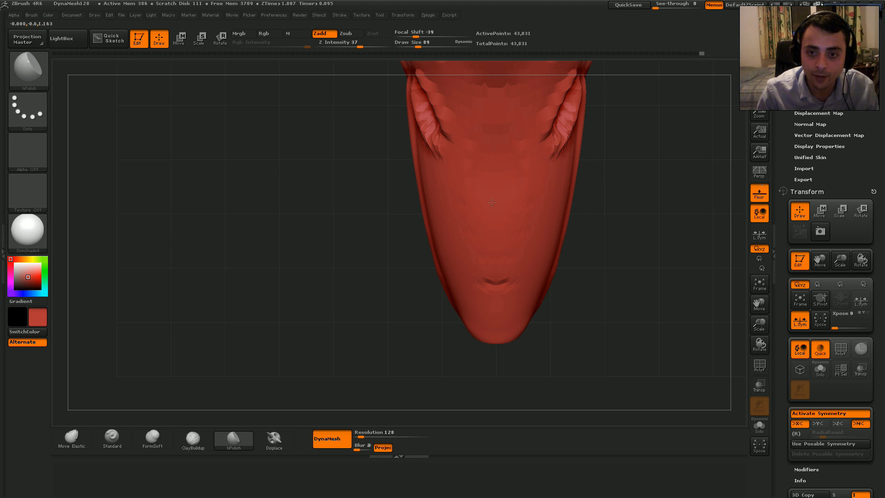
{"action": "left_click_drag", "start_coordinate": [494, 276], "coordinate": [494, 295]}
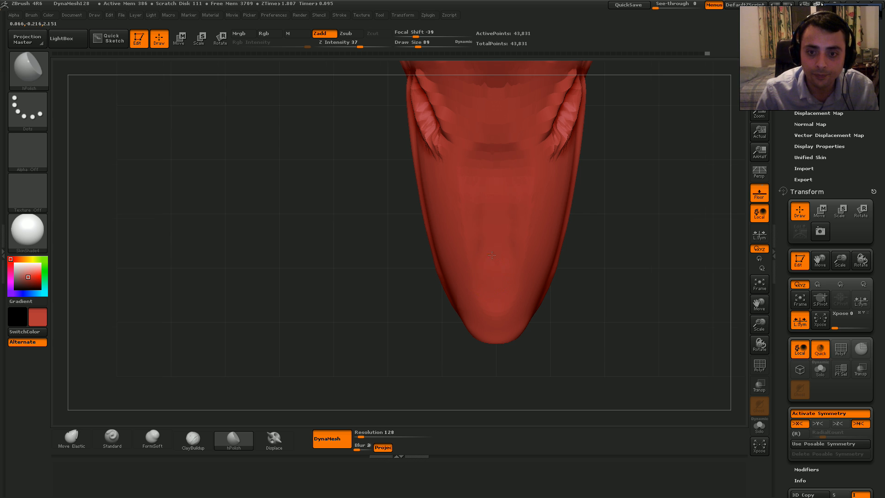
Smooth and polish the snout's upper surface into a broader plane, using hPolish draw sizes 257 and 136.
{"action": "mouse_move", "coordinate": [494, 230]}
{"action": "right_mouse_down", "text": "shift"}
{"action": "mouse_move", "coordinate": [495, 258]}
{"action": "mouse_move", "coordinate": [497, 247]}
{"action": "mouse_move", "coordinate": [592, 212]}
{"action": "right_mouse_up", "text": "shift"}
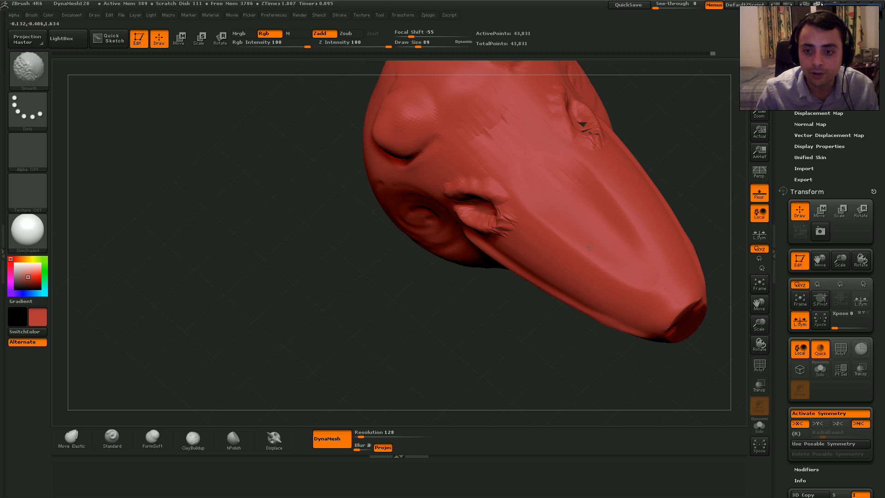
{"action": "key", "text": "s"}
{"action": "left_click_drag", "start_coordinate": [587, 228], "coordinate": [599, 227]}
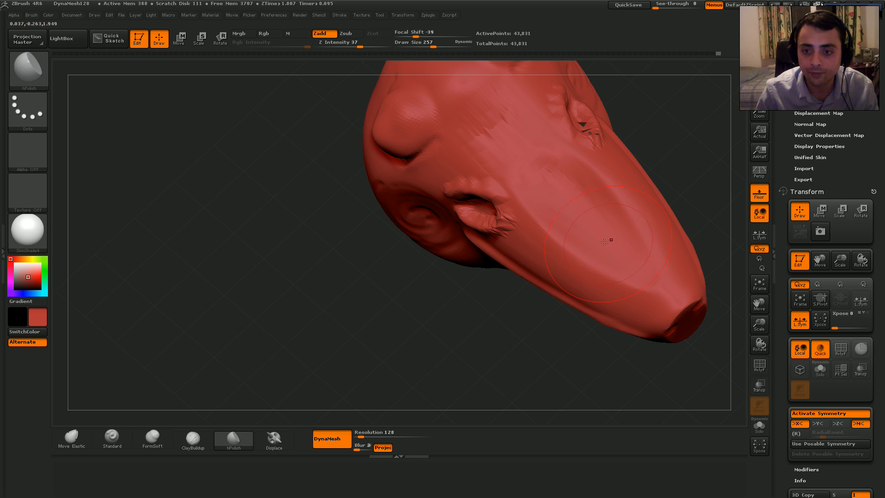
{"action": "mouse_move", "coordinate": [603, 242]}
{"action": "right_mouse_down"}
{"action": "mouse_move", "coordinate": [634, 247]}
{"action": "mouse_move", "coordinate": [580, 265]}
{"action": "mouse_move", "coordinate": [592, 263]}
{"action": "mouse_move", "coordinate": [617, 304]}
{"action": "mouse_move", "coordinate": [598, 339]}
{"action": "right_mouse_up"}
{"action": "key", "text": "s"}
{"action": "left_click", "coordinate": [629, 309]}
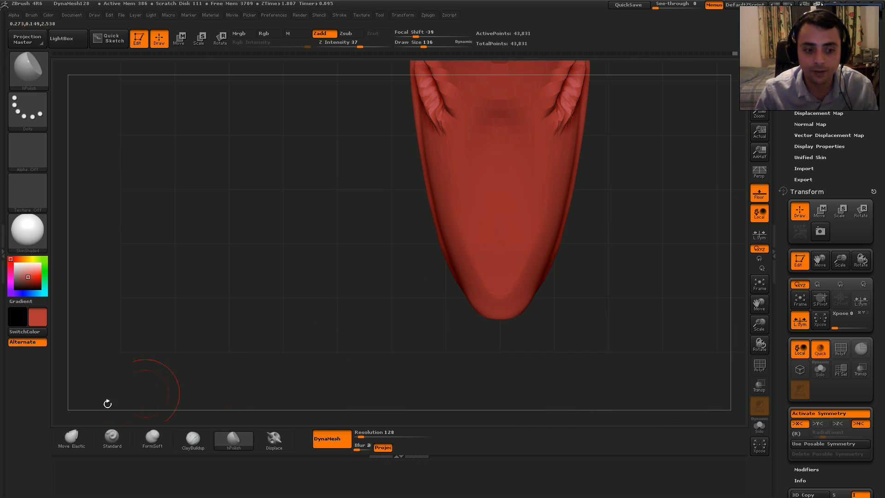
Widen the snout's tip symmetrically with the Move Elastic brush at draw size 264.
{"action": "left_click", "coordinate": [72, 438]}
{"action": "key", "text": "s"}
{"action": "left_click", "coordinate": [462, 304]}
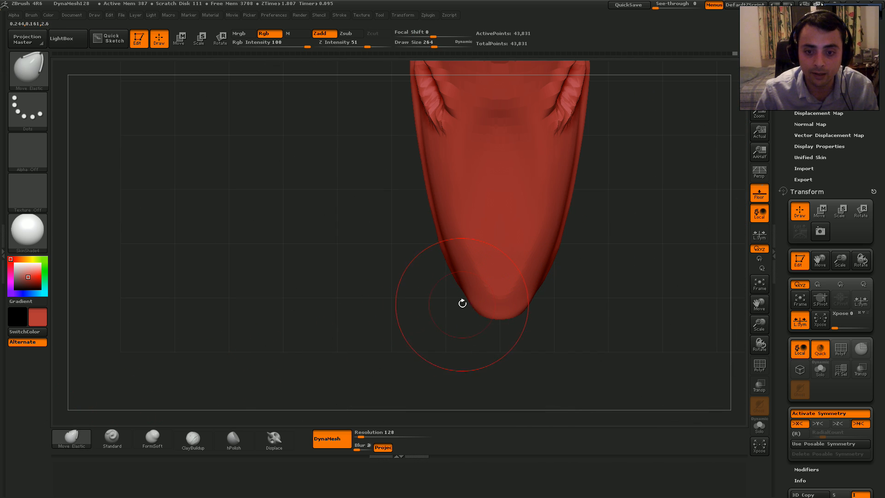
{"action": "left_click_drag", "start_coordinate": [483, 290], "coordinate": [450, 297]}
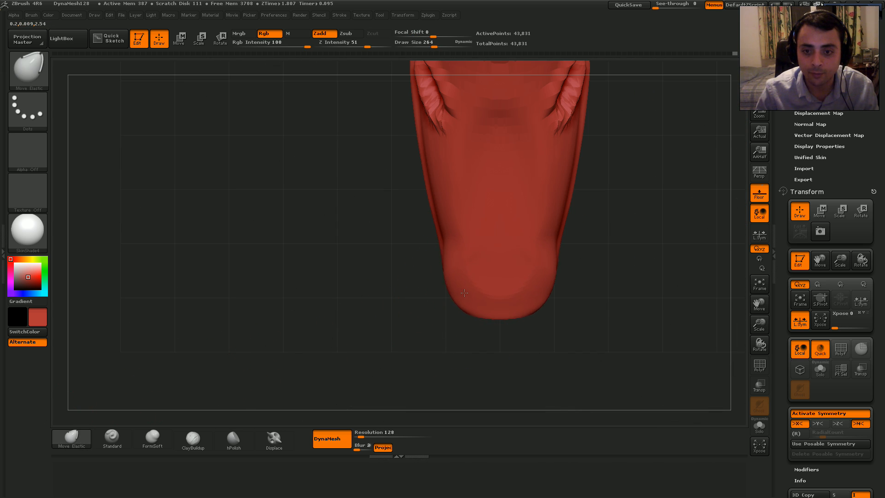
{"action": "left_click_drag", "start_coordinate": [462, 234], "coordinate": [451, 230]}
{"action": "mouse_move", "coordinate": [452, 230]}
{"action": "right_mouse_down"}
{"action": "mouse_move", "coordinate": [484, 220]}
{"action": "mouse_move", "coordinate": [496, 254]}
{"action": "mouse_move", "coordinate": [450, 332]}
{"action": "right_mouse_up"}
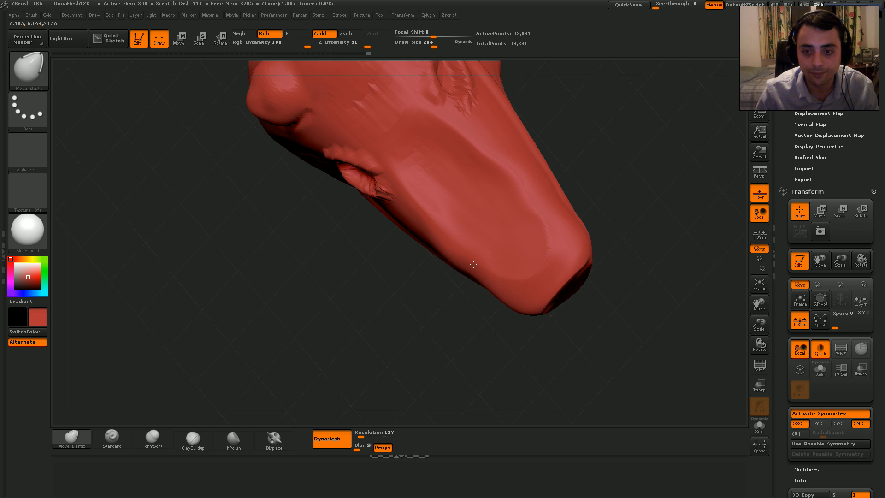
Push and pull the upper edges of the snout into mirrored bumps with Move Elastic at draw size 150.
{"action": "key", "text": "s"}
{"action": "mouse_move", "coordinate": [473, 261]}
{"action": "left_mouse_down"}
{"action": "mouse_move", "coordinate": [418, 219]}
{"action": "mouse_move", "coordinate": [397, 179]}
{"action": "mouse_move", "coordinate": [482, 259]}
{"action": "left_mouse_up"}
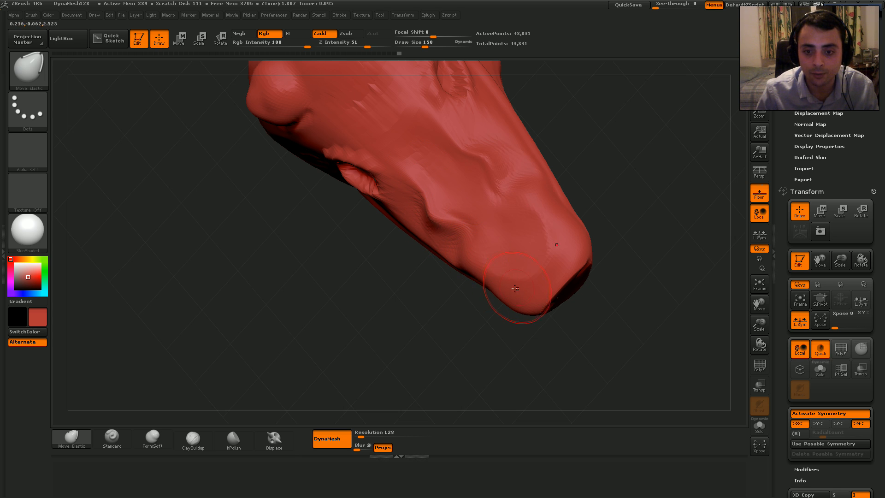
{"action": "left_click_drag", "start_coordinate": [521, 287], "coordinate": [512, 300]}
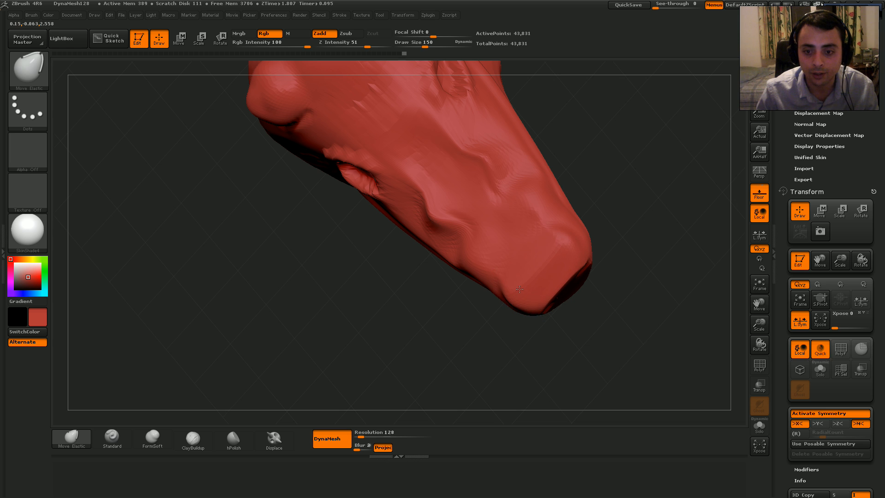
Smooth out the mirrored eye sockets on the sides of the head.
{"action": "mouse_move", "coordinate": [516, 300]}
{"action": "right_mouse_down"}
{"action": "mouse_move", "coordinate": [523, 245]}
{"action": "mouse_move", "coordinate": [511, 269]}
{"action": "mouse_move", "coordinate": [566, 231]}
{"action": "mouse_move", "coordinate": [520, 196]}
{"action": "right_mouse_up"}
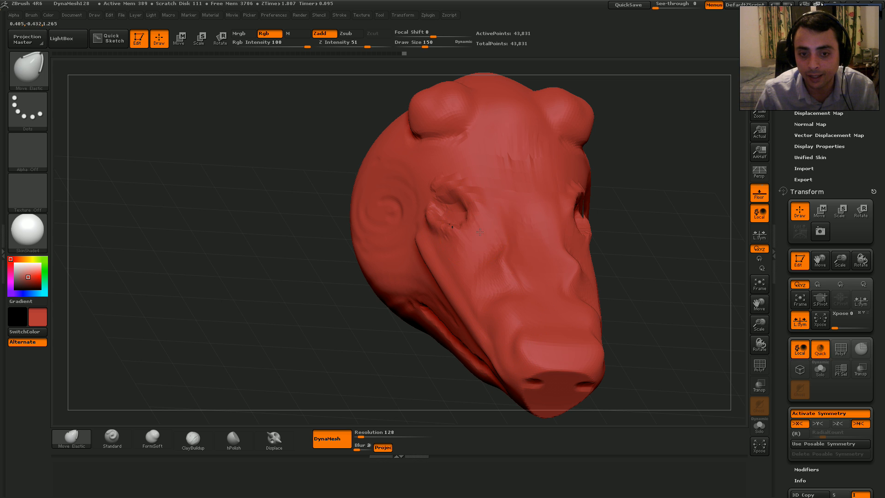
{"action": "mouse_move", "coordinate": [479, 232]}
{"action": "right_mouse_down"}
{"action": "mouse_move", "coordinate": [498, 225]}
{"action": "mouse_move", "coordinate": [452, 233]}
{"action": "right_mouse_up"}
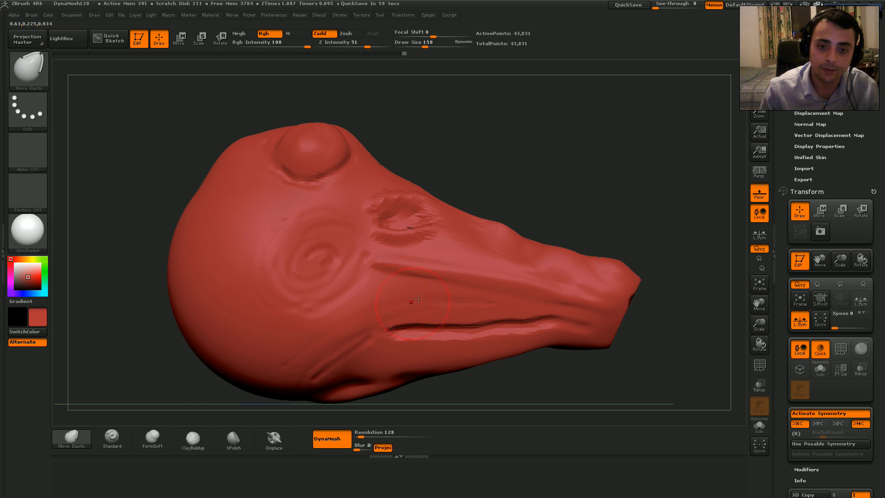
{"action": "left_click_drag", "start_coordinate": [405, 226], "coordinate": [401, 218], "text": "shift"}
{"action": "mouse_move", "coordinate": [433, 261]}
{"action": "right_mouse_down"}
{"action": "mouse_move", "coordinate": [466, 271]}
{"action": "mouse_move", "coordinate": [436, 239]}
{"action": "right_mouse_up"}
{"action": "right_click_drag", "start_coordinate": [509, 252], "coordinate": [449, 275]}
Try to pull out the mirrored ear bumps with the Displace brush at draw size 150, and undo it.
{"action": "left_click", "coordinate": [274, 438]}
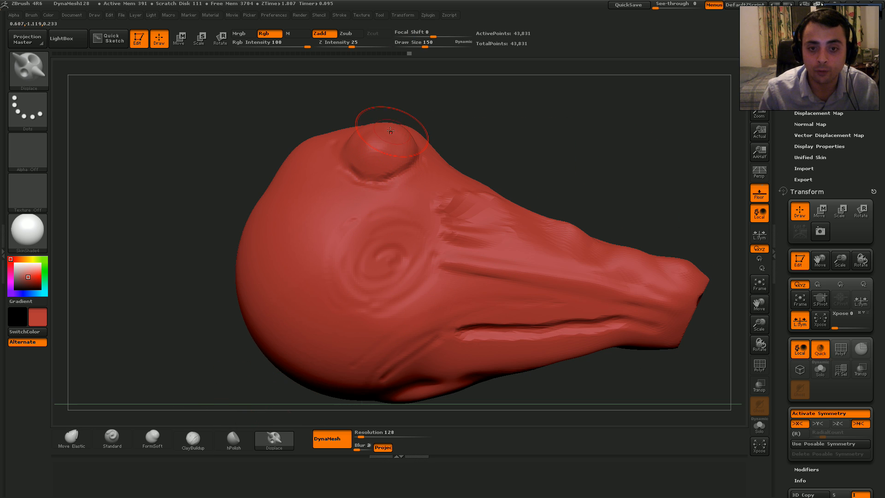
{"action": "left_click_drag", "start_coordinate": [390, 131], "coordinate": [402, 105]}
{"action": "mouse_move", "coordinate": [427, 147]}
{"action": "right_mouse_down"}
{"action": "mouse_move", "coordinate": [395, 153]}
{"action": "mouse_move", "coordinate": [442, 184]}
{"action": "mouse_move", "coordinate": [379, 182]}
{"action": "mouse_move", "coordinate": [422, 191]}
{"action": "mouse_move", "coordinate": [306, 405]}
{"action": "right_mouse_up"}
{"action": "key", "text": "ctrl+z"}
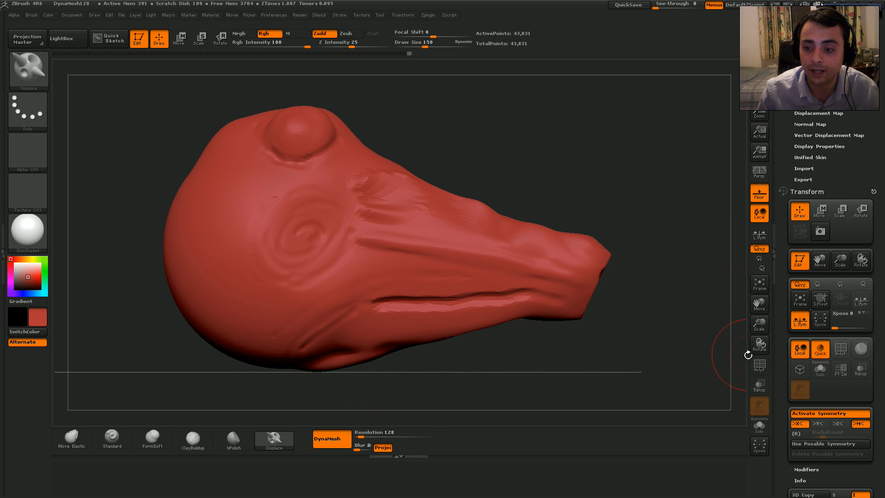
Show the polygon wireframe and mask the upper part of the snout's tip with a rectangular mask.
{"action": "left_click", "coordinate": [759, 364]}
{"action": "key", "text": "ctrl"}
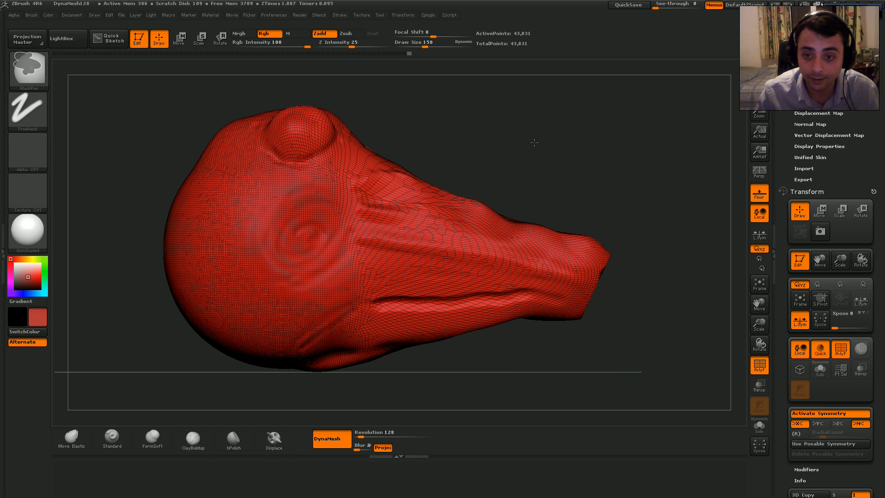
{"action": "mouse_move", "coordinate": [549, 152]}
{"action": "left_mouse_down", "text": "ctrl"}
{"action": "mouse_move", "coordinate": [593, 198]}
{"action": "mouse_move", "coordinate": [561, 148]}
{"action": "mouse_move", "coordinate": [623, 225]}
{"action": "mouse_move", "coordinate": [537, 153]}
{"action": "mouse_move", "coordinate": [623, 229]}
{"action": "mouse_move", "coordinate": [599, 214]}
{"action": "mouse_move", "coordinate": [645, 278]}
{"action": "left_mouse_up", "text": "ctrl"}
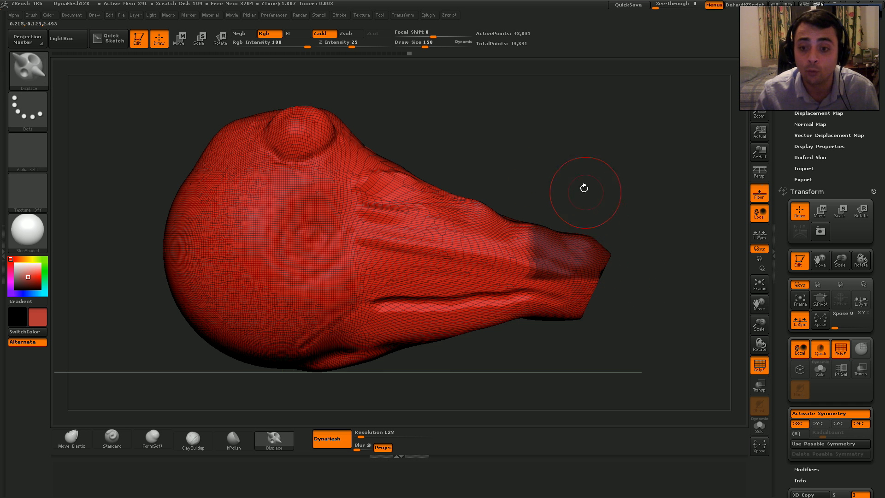
{"action": "mouse_move", "coordinate": [587, 198]}
{"action": "left_mouse_down"}
{"action": "mouse_move", "coordinate": [601, 216]}
{"action": "mouse_move", "coordinate": [579, 191]}
{"action": "mouse_move", "coordinate": [582, 199]}
{"action": "left_mouse_up"}
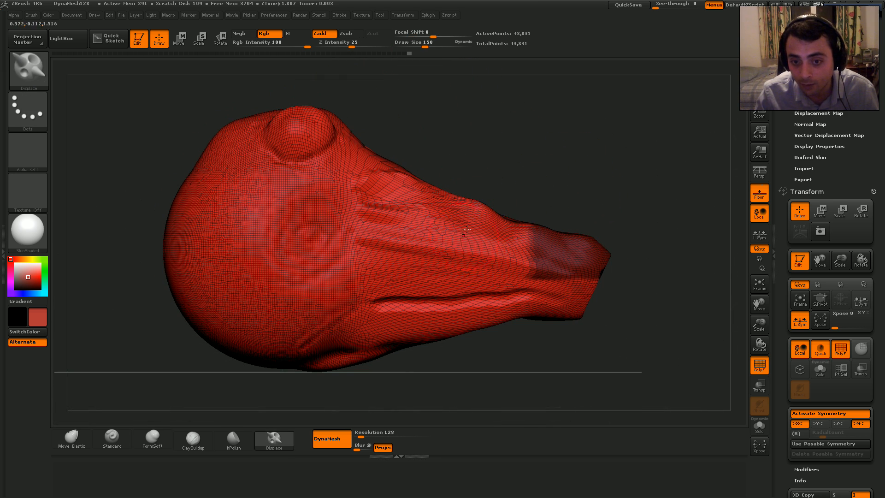
Clear the mask from the snout's tip and remesh the head with DynaMesh at resolution 128.
{"action": "left_click_drag", "start_coordinate": [512, 199], "coordinate": [462, 253]}
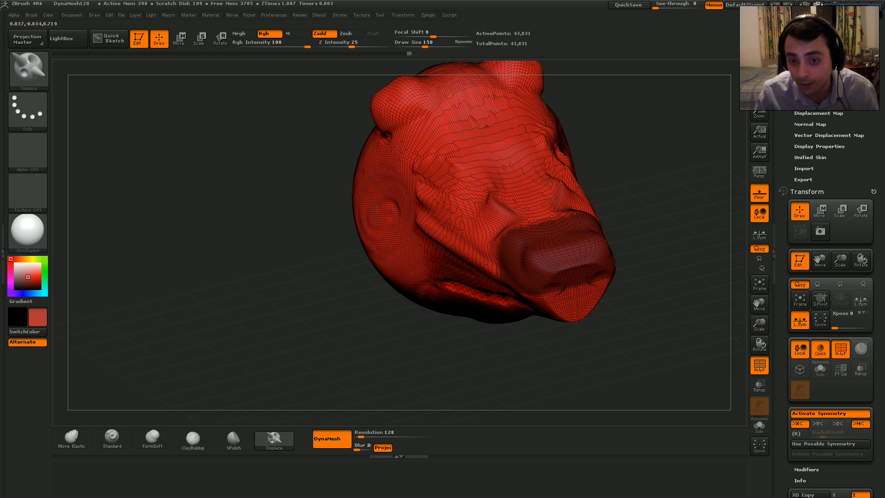
{"action": "mouse_move", "coordinate": [515, 202]}
{"action": "right_mouse_down"}
{"action": "mouse_move", "coordinate": [557, 177]}
{"action": "mouse_move", "coordinate": [565, 154]}
{"action": "right_mouse_up"}
{"action": "left_click_drag", "start_coordinate": [569, 135], "coordinate": [590, 155], "text": "ctrl"}
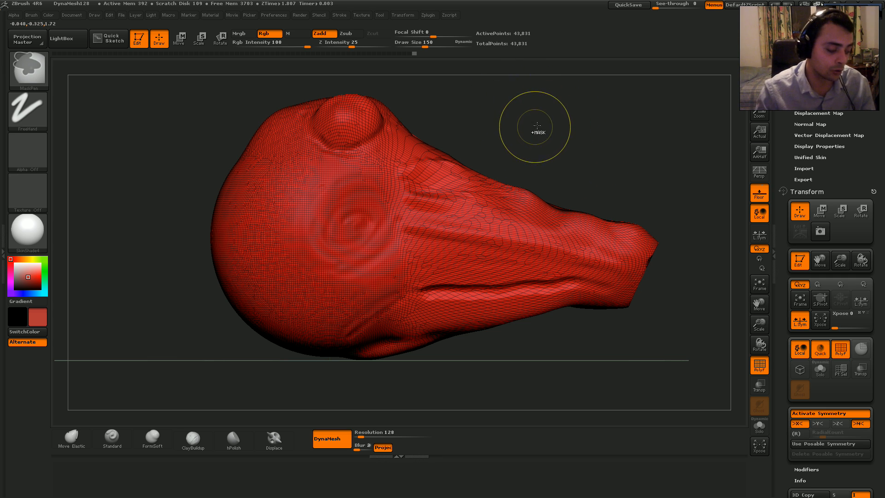
{"action": "left_click_drag", "start_coordinate": [551, 123], "coordinate": [606, 165], "text": "ctrl"}
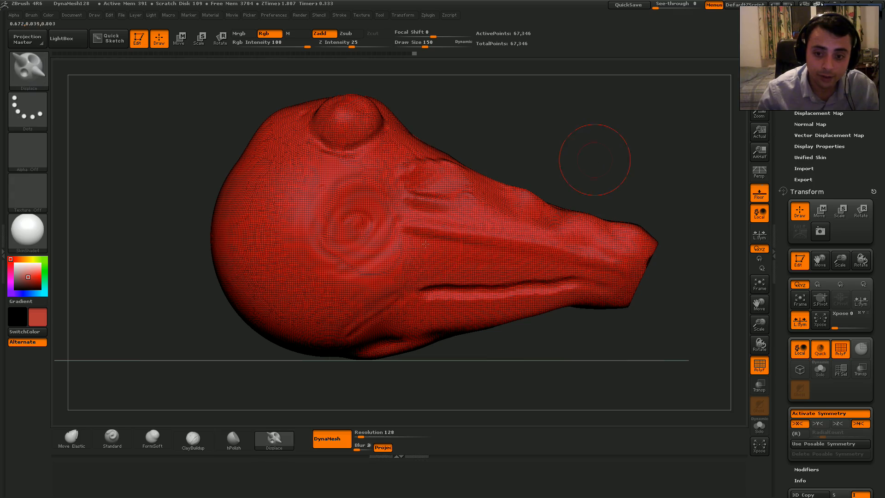
Smooth the side of the snout at draw size 118 and hide the polygon wireframe.
{"action": "mouse_move", "coordinate": [508, 243]}
{"action": "right_mouse_down", "text": "ctrl"}
{"action": "mouse_move", "coordinate": [519, 360]}
{"action": "mouse_move", "coordinate": [518, 353]}
{"action": "right_mouse_up", "text": "ctrl"}
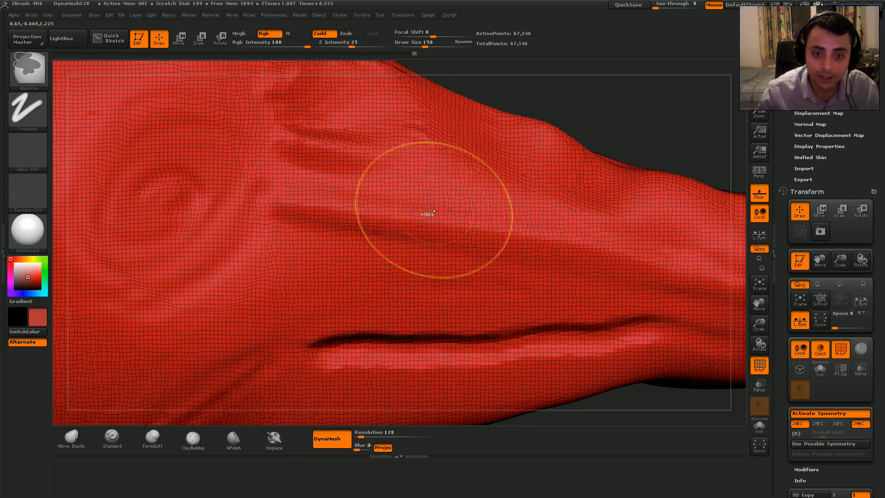
{"action": "right_click_drag", "start_coordinate": [511, 256], "coordinate": [468, 225], "text": "ctrl"}
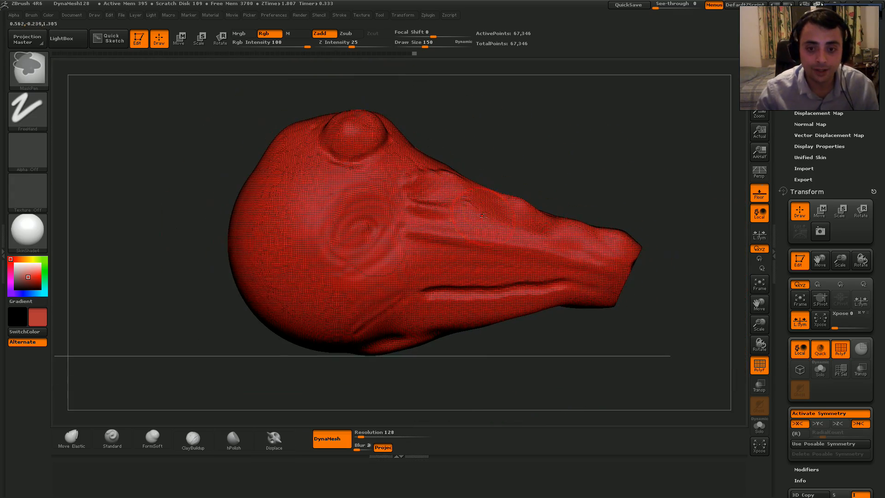
{"action": "key", "text": "s"}
{"action": "left_click_drag", "start_coordinate": [460, 240], "coordinate": [456, 240]}
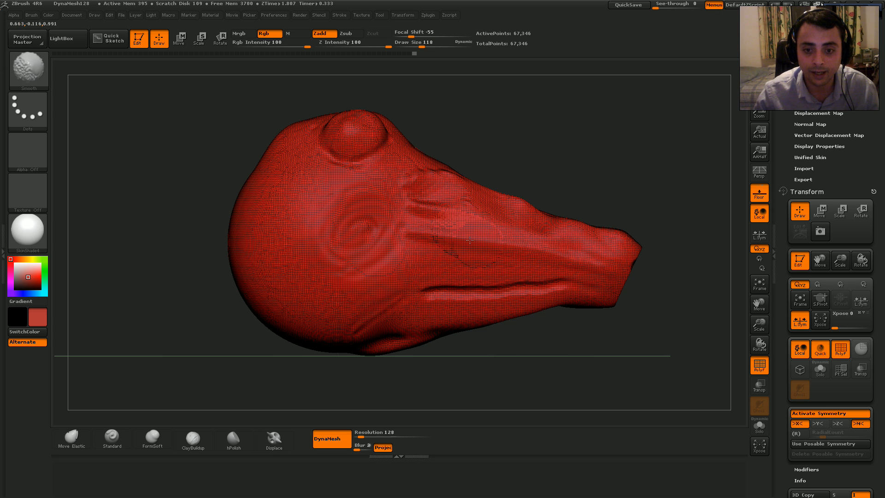
{"action": "left_click", "coordinate": [759, 371]}
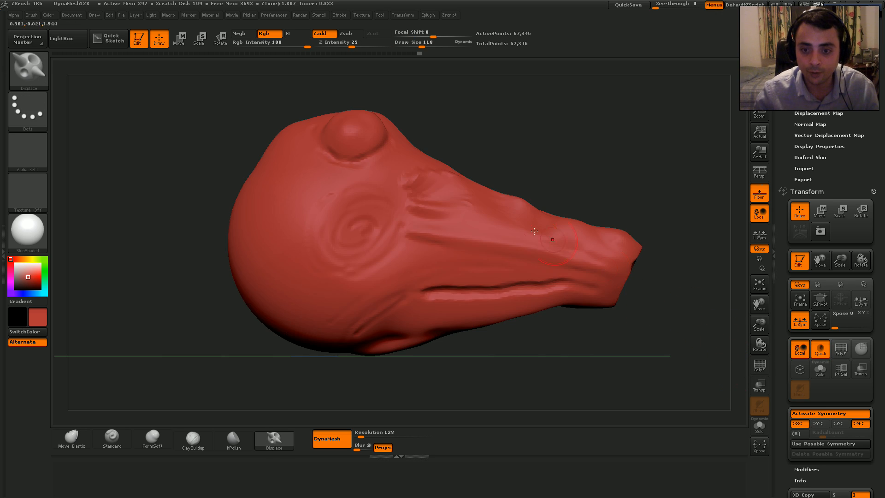
{"action": "key", "text": "shift"}
{"action": "mouse_move", "coordinate": [568, 266]}
{"action": "right_mouse_down"}
{"action": "mouse_move", "coordinate": [512, 258]}
{"action": "mouse_move", "coordinate": [558, 242]}
{"action": "mouse_move", "coordinate": [558, 233]}
{"action": "mouse_move", "coordinate": [523, 240]}
{"action": "mouse_move", "coordinate": [503, 255]}
{"action": "mouse_move", "coordinate": [546, 239]}
{"action": "right_mouse_up"}
{"action": "right_click_drag", "start_coordinate": [546, 239], "coordinate": [568, 254], "text": "alt"}
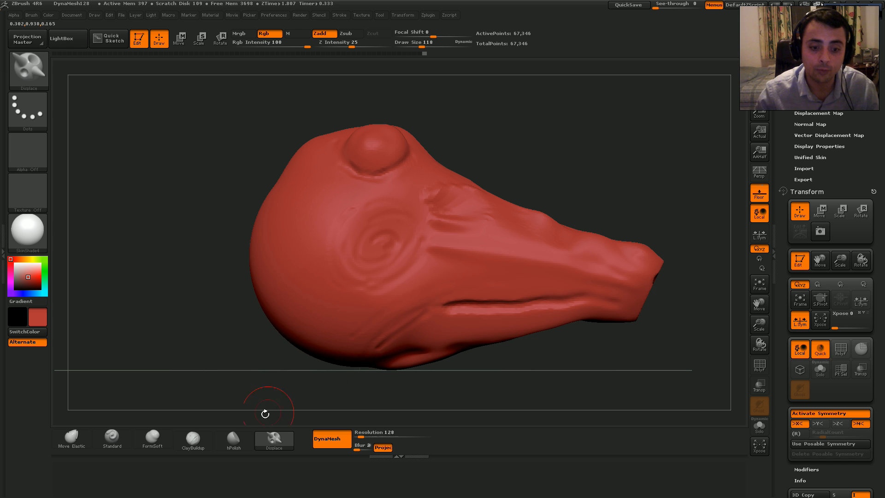
Flatten the outer faces of the mirrored ear bumps and the snout's upper surface with hPolish, using draw size 232 on the snout.
{"action": "left_click", "coordinate": [226, 440]}
{"action": "right_click_drag", "start_coordinate": [247, 419], "coordinate": [425, 144]}
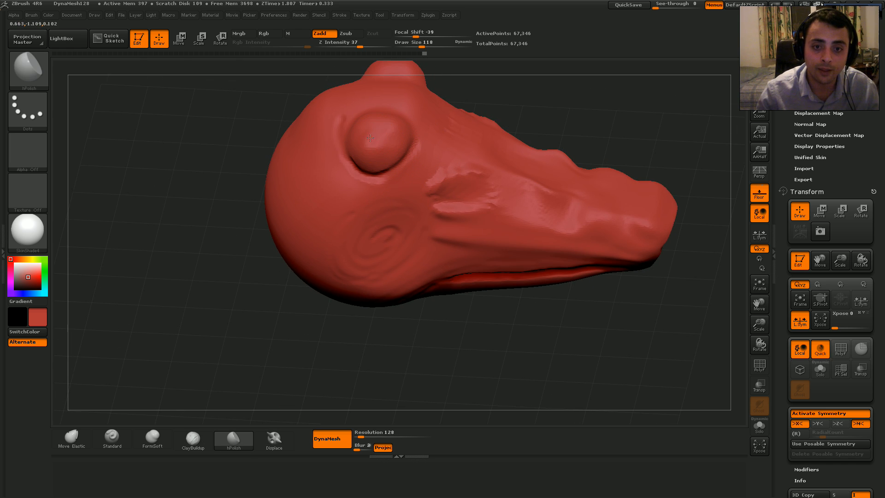
{"action": "right_click_drag", "start_coordinate": [579, 184], "coordinate": [604, 220]}
{"action": "key", "text": "s"}
{"action": "left_click", "coordinate": [533, 173]}
{"action": "left_click_drag", "start_coordinate": [533, 171], "coordinate": [575, 184]}
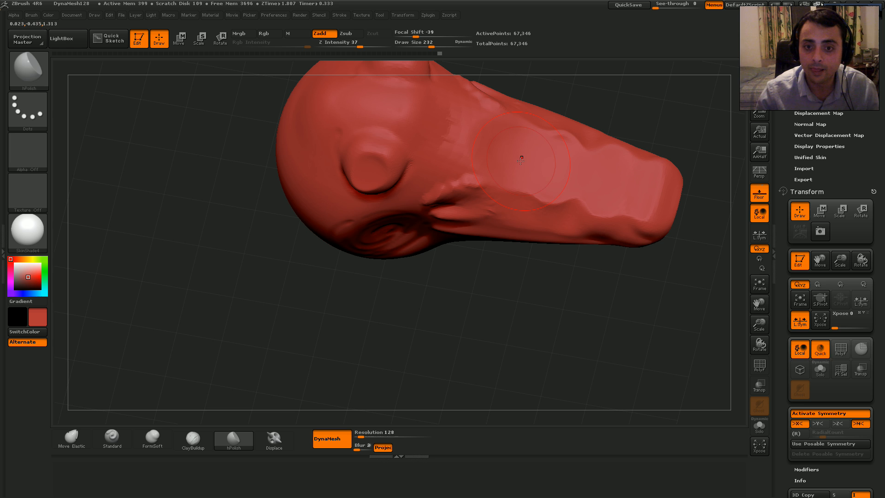
{"action": "mouse_move", "coordinate": [598, 188]}
{"action": "right_mouse_down"}
{"action": "mouse_move", "coordinate": [594, 153]}
{"action": "mouse_move", "coordinate": [561, 145]}
{"action": "mouse_move", "coordinate": [563, 159]}
{"action": "mouse_move", "coordinate": [621, 119]}
{"action": "mouse_move", "coordinate": [544, 267]}
{"action": "mouse_move", "coordinate": [531, 254]}
{"action": "right_mouse_up"}
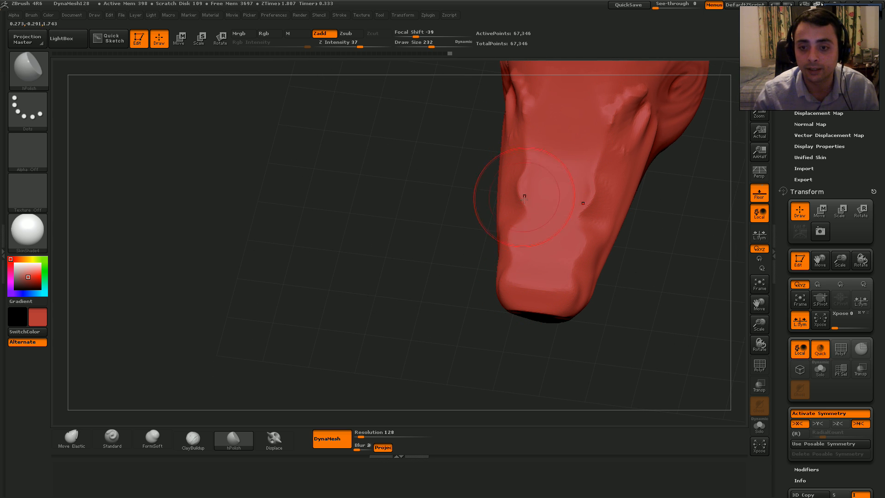
{"action": "key", "text": "s"}
{"action": "left_click_drag", "start_coordinate": [530, 193], "coordinate": [522, 193]}
{"action": "mouse_move", "coordinate": [538, 198]}
{"action": "right_mouse_down"}
{"action": "mouse_move", "coordinate": [577, 152]}
{"action": "mouse_move", "coordinate": [542, 171]}
{"action": "right_mouse_up"}
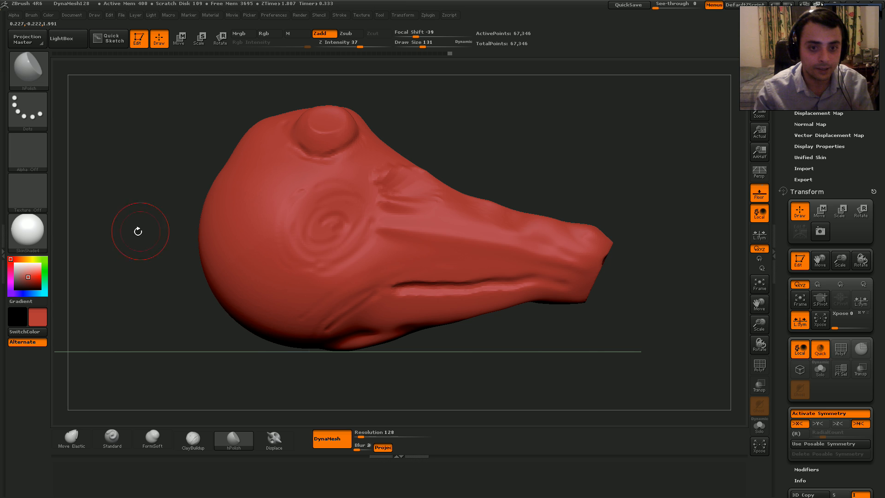
Switch to the Standard brush with draw size 39 for detailing around the ear bump.
{"action": "right_click_drag", "start_coordinate": [338, 144], "coordinate": [311, 277], "text": "ctrl"}
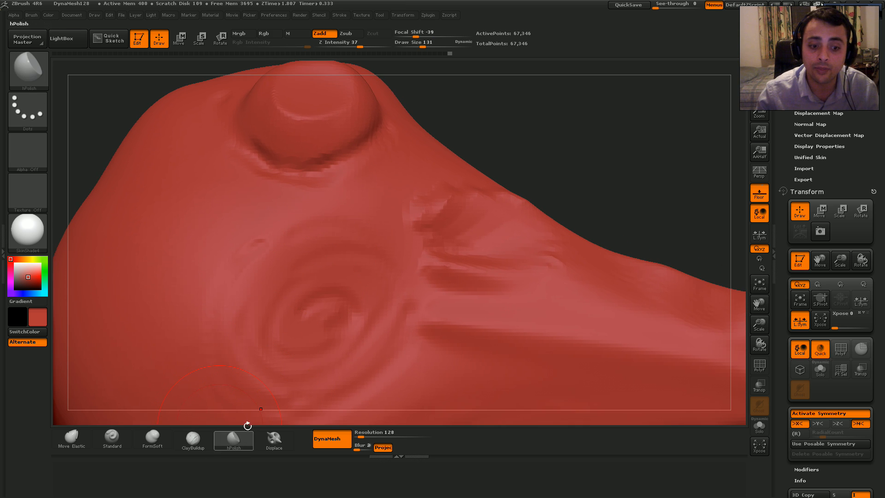
{"action": "left_click", "coordinate": [107, 440]}
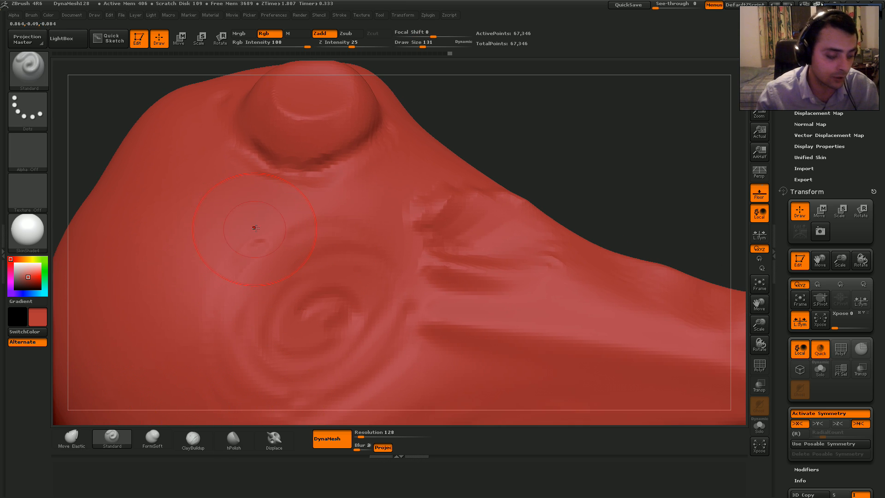
{"action": "key", "text": "s"}
{"action": "left_click_drag", "start_coordinate": [255, 228], "coordinate": [243, 230]}
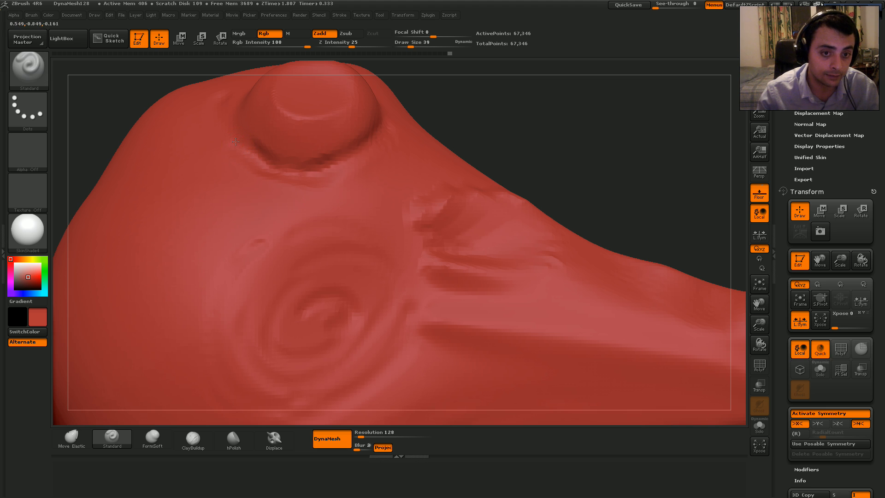
Try to raise a ridge, carve a crease and smooth around the base of the ear bump, and undo it.
{"action": "mouse_move", "coordinate": [236, 141]}
{"action": "left_mouse_down"}
{"action": "mouse_move", "coordinate": [256, 162]}
{"action": "mouse_move", "coordinate": [288, 170]}
{"action": "mouse_move", "coordinate": [332, 172]}
{"action": "mouse_move", "coordinate": [341, 159]}
{"action": "left_mouse_up"}
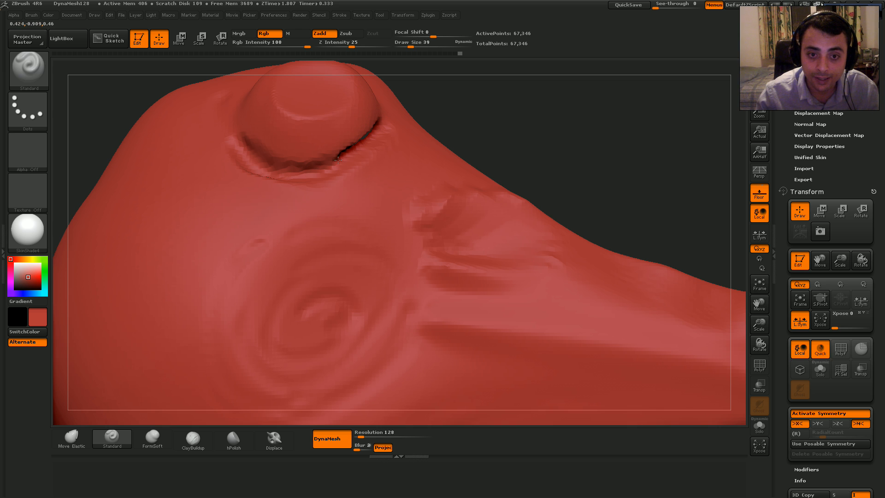
{"action": "mouse_move", "coordinate": [337, 160]}
{"action": "left_mouse_down"}
{"action": "mouse_move", "coordinate": [287, 170]}
{"action": "mouse_move", "coordinate": [240, 147]}
{"action": "mouse_move", "coordinate": [235, 117]}
{"action": "left_mouse_up"}
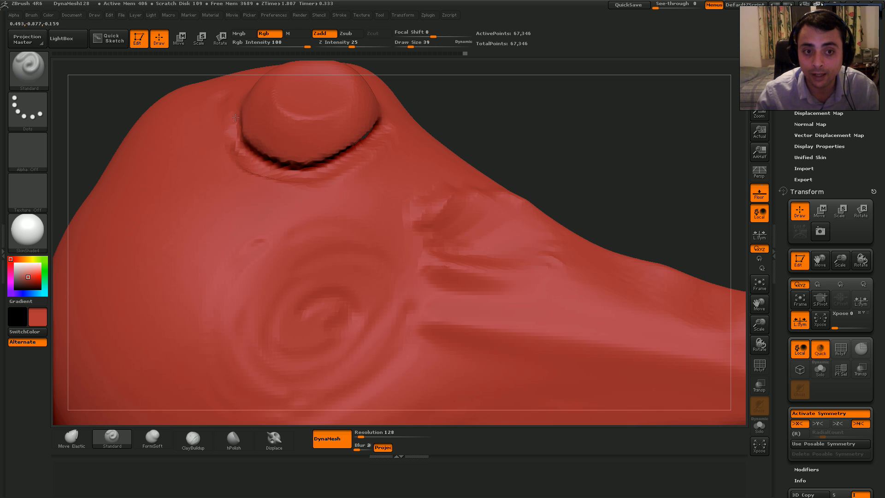
{"action": "mouse_move", "coordinate": [282, 158]}
{"action": "right_mouse_down"}
{"action": "mouse_move", "coordinate": [378, 160]}
{"action": "mouse_move", "coordinate": [286, 161]}
{"action": "right_mouse_up"}
{"action": "mouse_move", "coordinate": [255, 159]}
{"action": "left_mouse_down", "text": "shift"}
{"action": "mouse_move", "coordinate": [315, 167]}
{"action": "mouse_move", "coordinate": [354, 154]}
{"action": "mouse_move", "coordinate": [275, 171]}
{"action": "left_mouse_up", "text": "shift"}
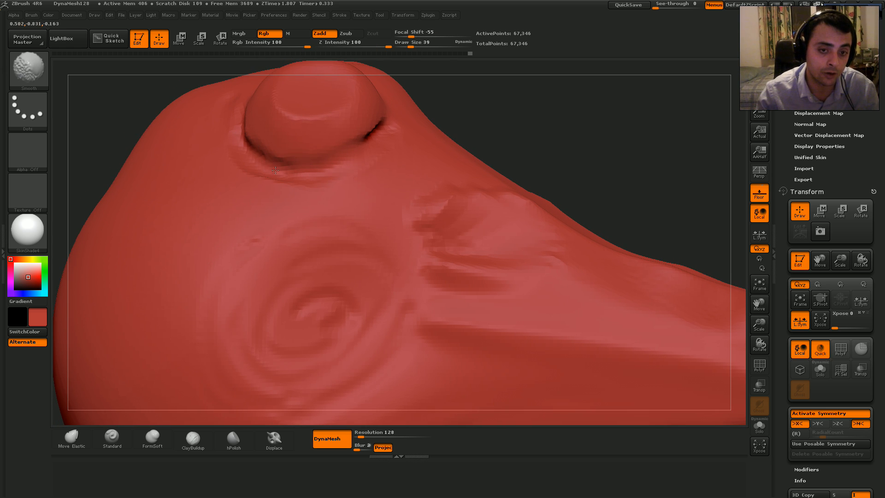
{"action": "key", "text": "ctrl+z"}
{"action": "key", "text": "ctrl+z"}
{"action": "key", "text": "ctrl+z"}
{"action": "key", "text": "ctrl+z"}
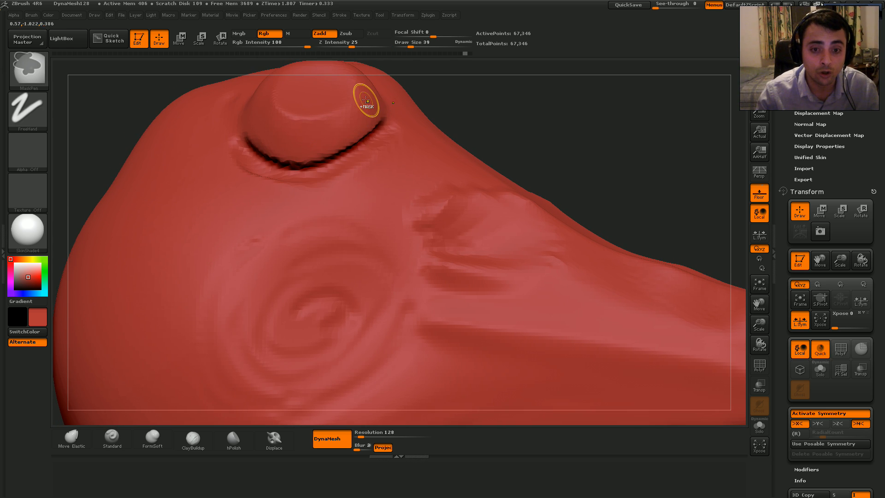
{"action": "key", "text": "ctrl+z"}
{"action": "key", "text": "ctrl+z"}
{"action": "key", "text": "ctrl+z"}
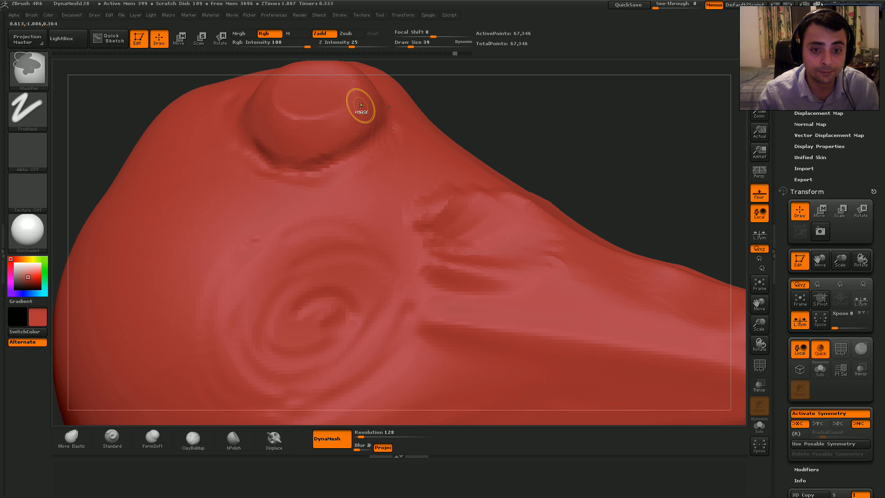
Test the Standard brush at Z Intensity 0 and 7 around the ear bump, and set Z Intensity to 20.
{"action": "mouse_move", "coordinate": [291, 50]}
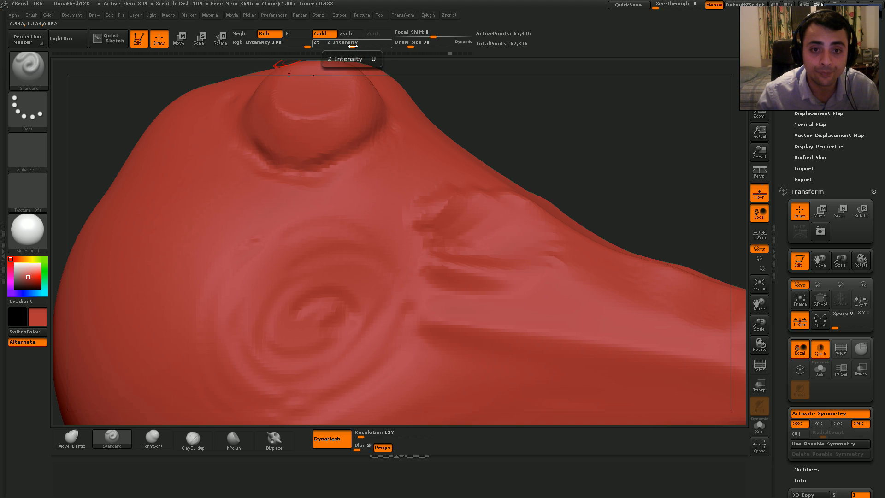
{"action": "left_click_drag", "start_coordinate": [351, 45], "coordinate": [313, 42]}
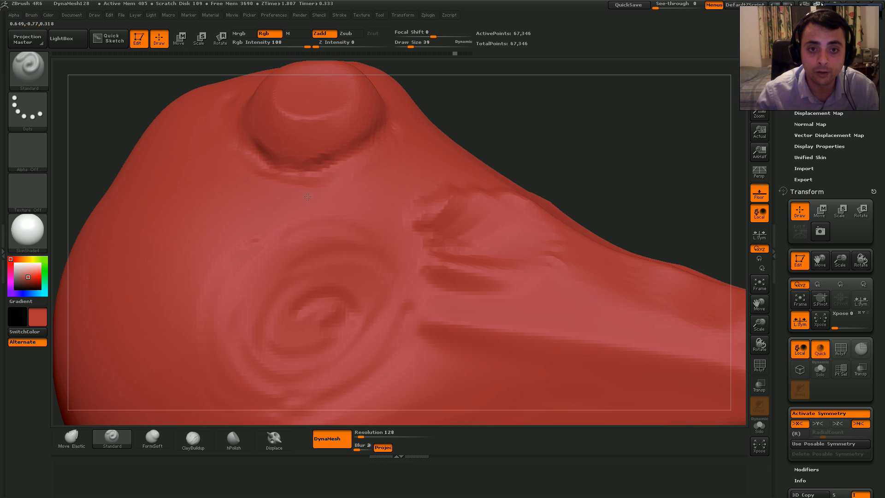
{"action": "left_click_drag", "start_coordinate": [317, 45], "coordinate": [334, 46]}
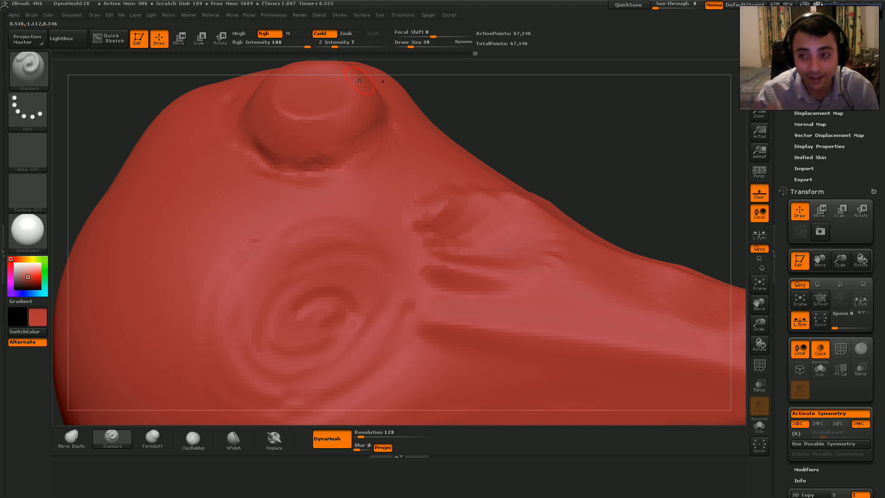
{"action": "left_click_drag", "start_coordinate": [335, 46], "coordinate": [347, 46]}
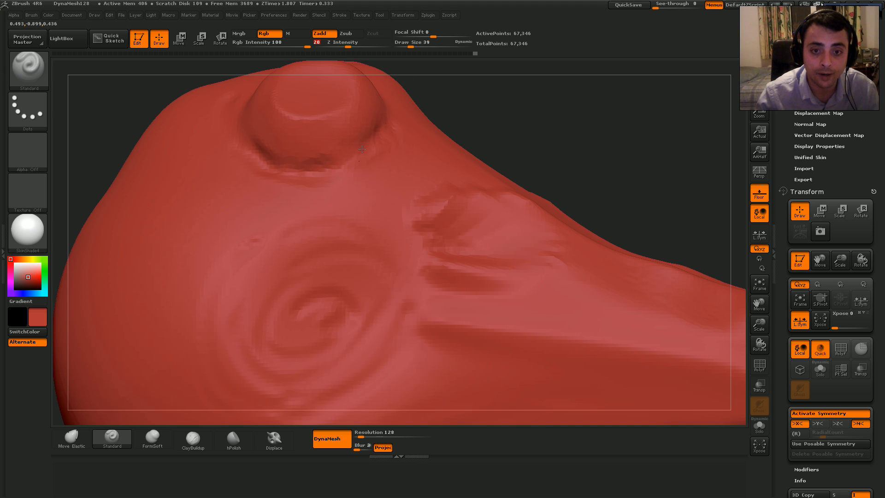
Build up a ridge and carve a crease around the base of the mirrored ear bumps with the Standard brush.
{"action": "mouse_move", "coordinate": [366, 150]}
{"action": "left_mouse_down"}
{"action": "mouse_move", "coordinate": [318, 161]}
{"action": "mouse_move", "coordinate": [274, 152]}
{"action": "mouse_move", "coordinate": [295, 162]}
{"action": "mouse_move", "coordinate": [409, 121]}
{"action": "left_mouse_up"}
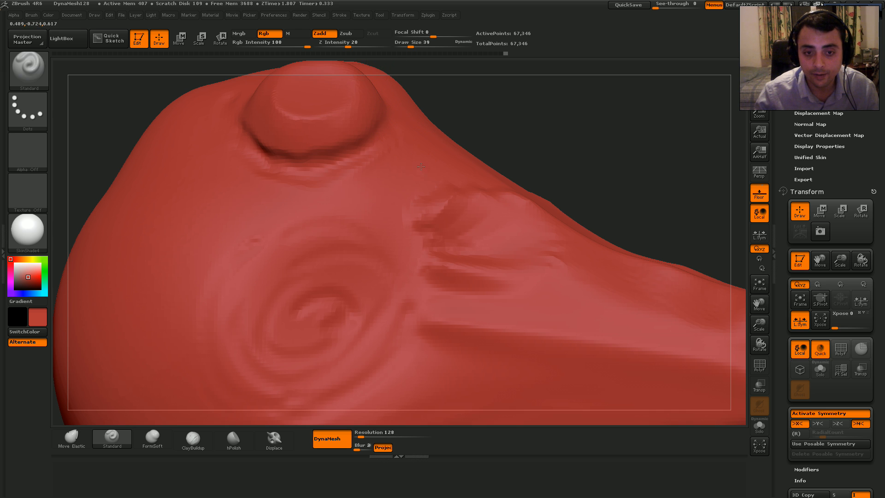
{"action": "left_click_drag", "start_coordinate": [525, 138], "coordinate": [413, 111]}
{"action": "left_click_drag", "start_coordinate": [401, 113], "coordinate": [419, 106], "text": "alt"}
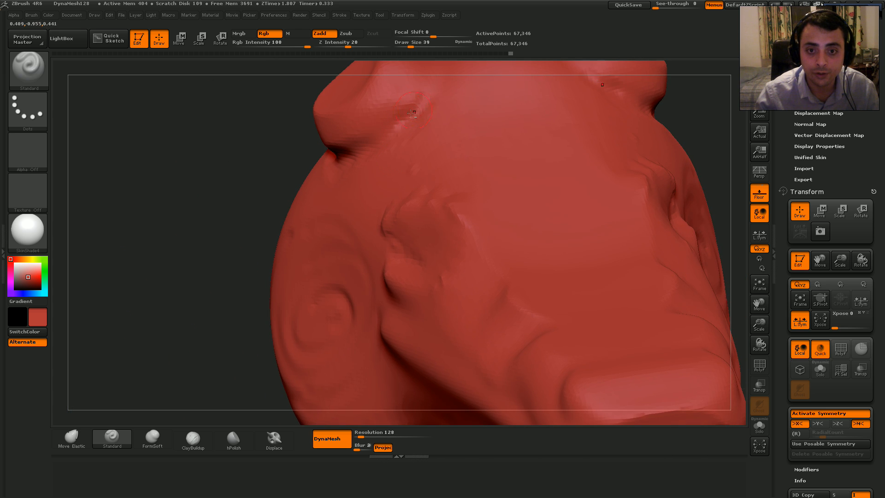
{"action": "mouse_move", "coordinate": [458, 97]}
{"action": "right_mouse_down", "text": "alt"}
{"action": "mouse_move", "coordinate": [412, 170]}
{"action": "mouse_move", "coordinate": [410, 226]}
{"action": "right_mouse_up", "text": "alt"}
{"action": "right_click_drag", "start_coordinate": [413, 164], "coordinate": [412, 184]}
{"action": "mouse_move", "coordinate": [393, 138]}
{"action": "left_mouse_down", "text": "alt"}
{"action": "mouse_move", "coordinate": [407, 182]}
{"action": "mouse_move", "coordinate": [404, 155]}
{"action": "left_mouse_up", "text": "alt"}
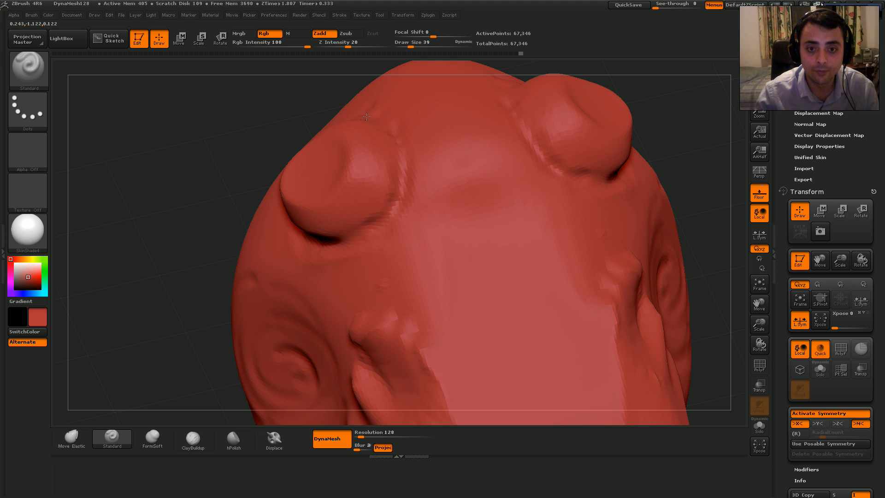
{"action": "right_click_drag", "start_coordinate": [383, 129], "coordinate": [387, 161], "text": "alt"}
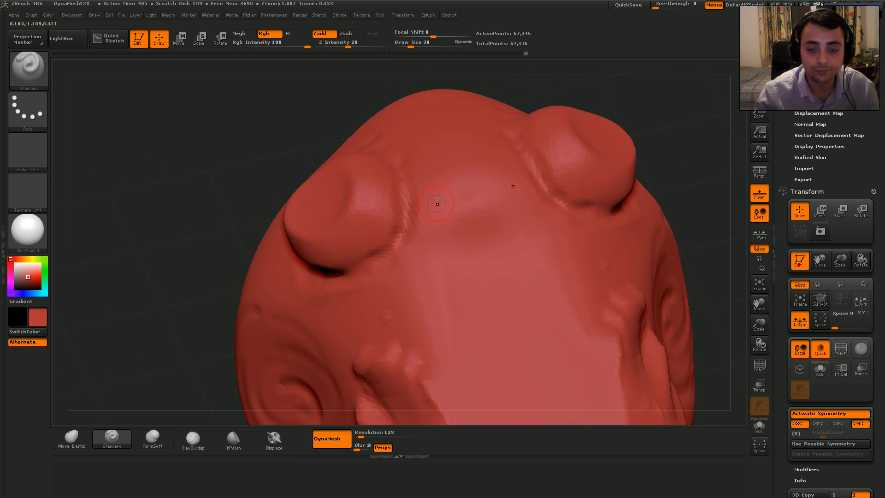
{"action": "mouse_move", "coordinate": [437, 202]}
{"action": "right_mouse_down"}
{"action": "mouse_move", "coordinate": [464, 196]}
{"action": "mouse_move", "coordinate": [448, 144]}
{"action": "mouse_move", "coordinate": [445, 187]}
{"action": "mouse_move", "coordinate": [454, 216]}
{"action": "mouse_move", "coordinate": [455, 92]}
{"action": "mouse_move", "coordinate": [442, 159]}
{"action": "mouse_move", "coordinate": [441, 136]}
{"action": "right_mouse_up"}
{"action": "right_click_drag", "start_coordinate": [501, 194], "coordinate": [417, 123], "text": "alt"}
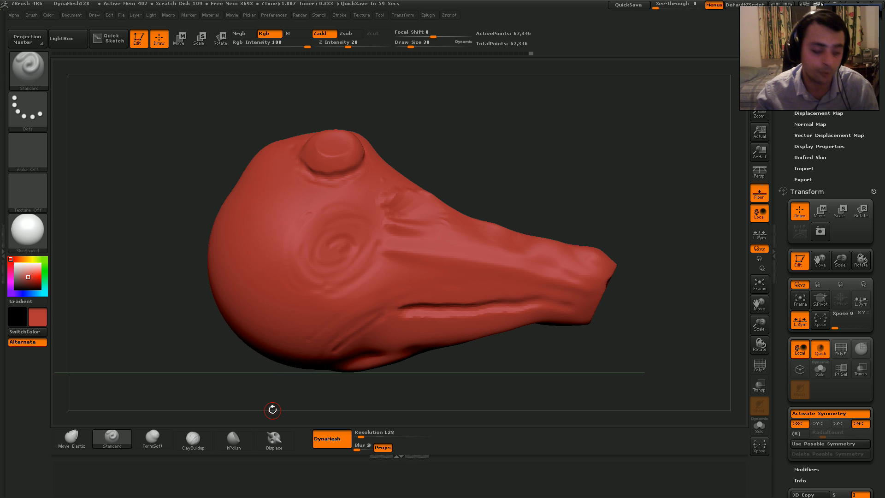
Smooth the eye sockets, cheek ridges and snout broadly at draw size 340.
{"action": "key", "text": "s"}
{"action": "left_click_drag", "start_coordinate": [478, 259], "coordinate": [503, 261]}
{"action": "mouse_move", "coordinate": [413, 200]}
{"action": "left_mouse_down", "text": "shift"}
{"action": "mouse_move", "coordinate": [406, 197]}
{"action": "mouse_move", "coordinate": [465, 215]}
{"action": "mouse_move", "coordinate": [472, 243]}
{"action": "left_mouse_up", "text": "shift"}
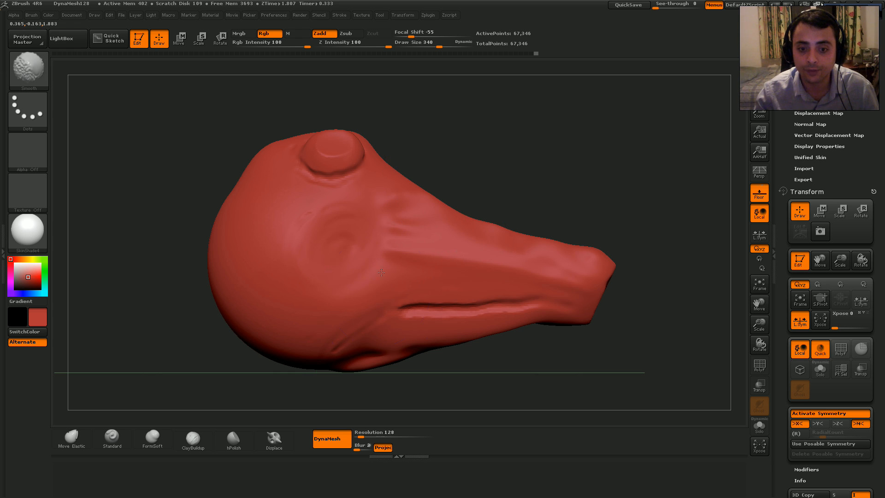
{"action": "mouse_move", "coordinate": [671, 269]}
{"action": "left_mouse_down"}
{"action": "mouse_move", "coordinate": [536, 263]}
{"action": "mouse_move", "coordinate": [543, 258]}
{"action": "left_mouse_up"}
{"action": "left_click_drag", "start_coordinate": [546, 252], "coordinate": [607, 249], "text": "shift"}
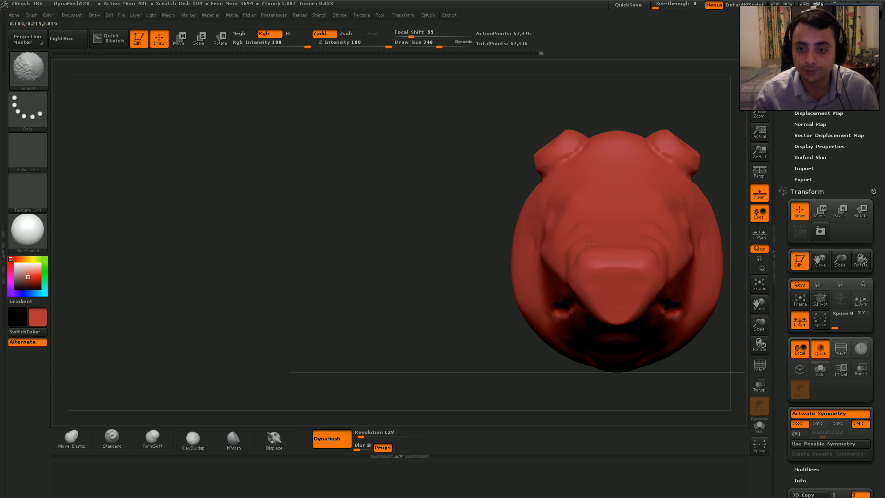
{"action": "left_click_drag", "start_coordinate": [474, 221], "coordinate": [581, 258]}
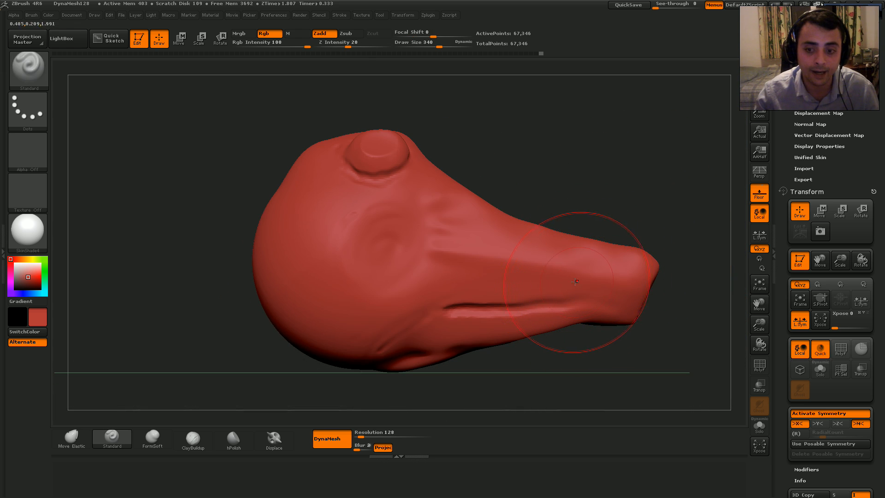
Raise a small bump at the front end of the mouth crease with the Standard brush at draw size 101.
{"action": "key", "text": "s"}
{"action": "left_click_drag", "start_coordinate": [570, 293], "coordinate": [551, 293]}
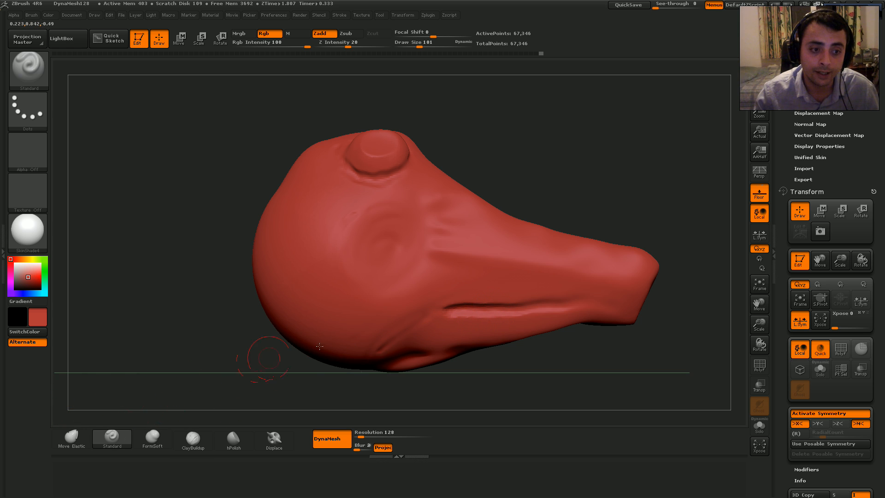
{"action": "key", "text": "ctrl"}
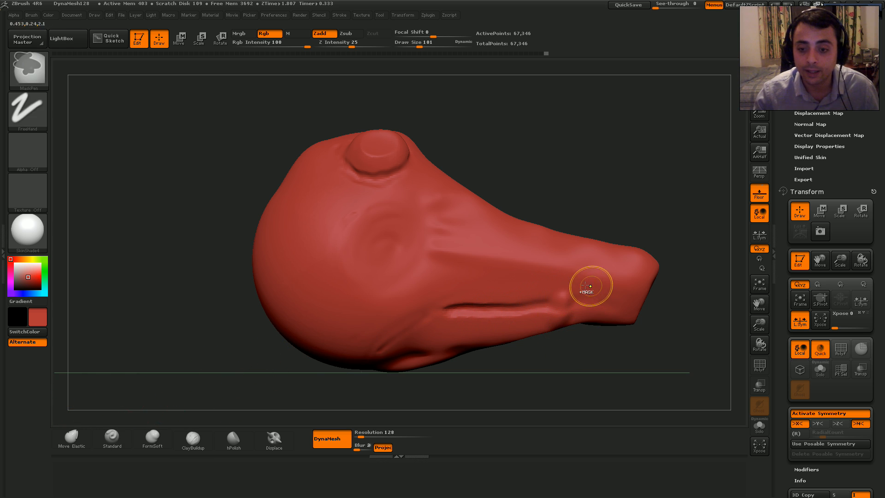
{"action": "right_click_drag", "start_coordinate": [539, 293], "coordinate": [496, 258], "text": "alt"}
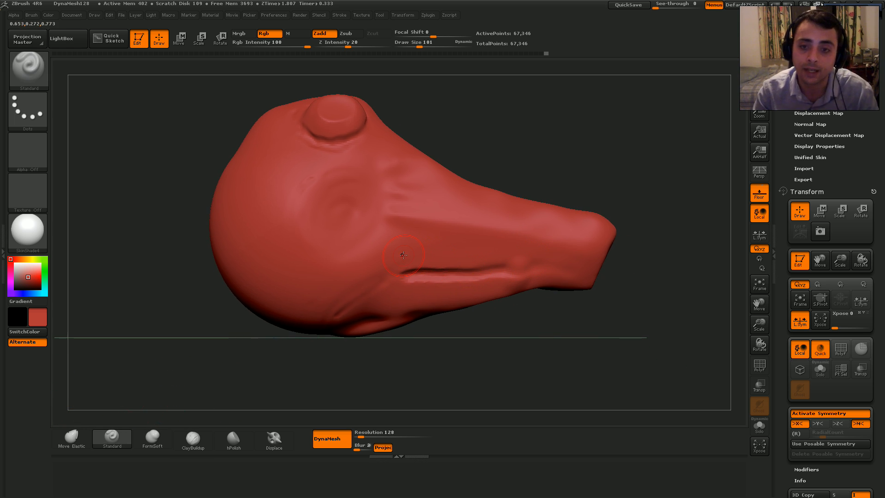